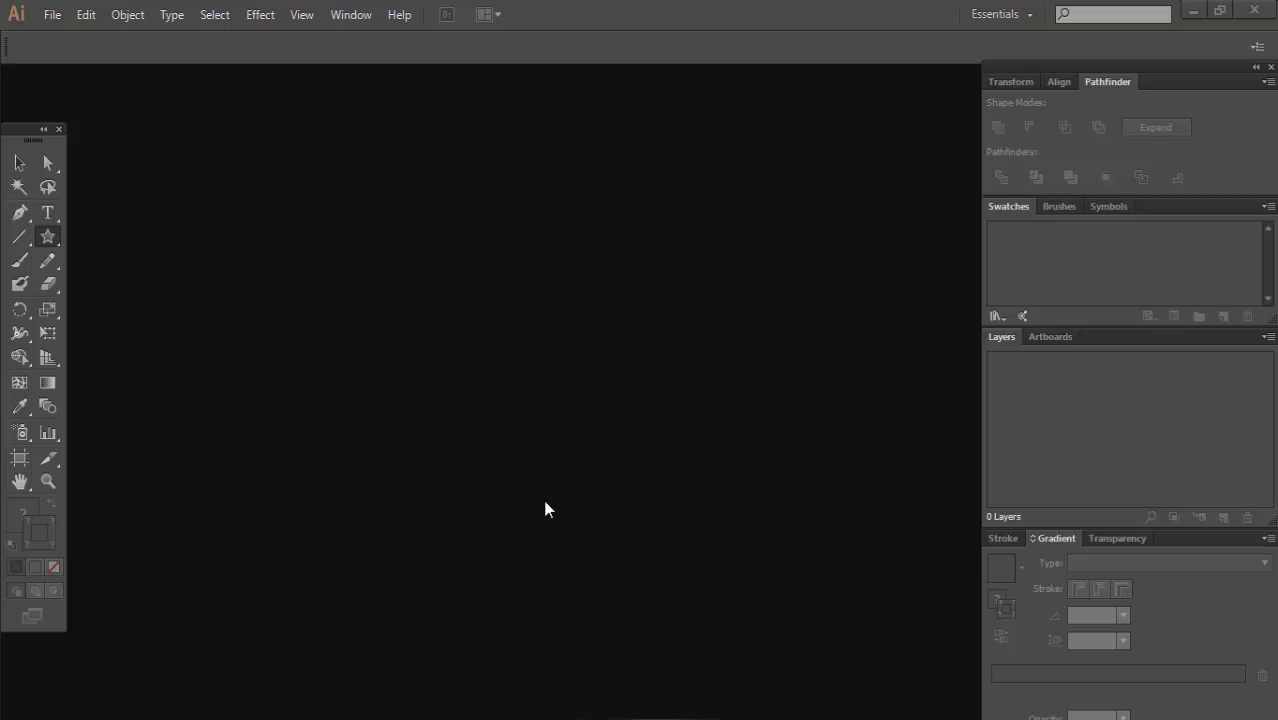
- Create a new 35 × 30 inch document and zoom the artboard to 50%
left_click(52, 15)
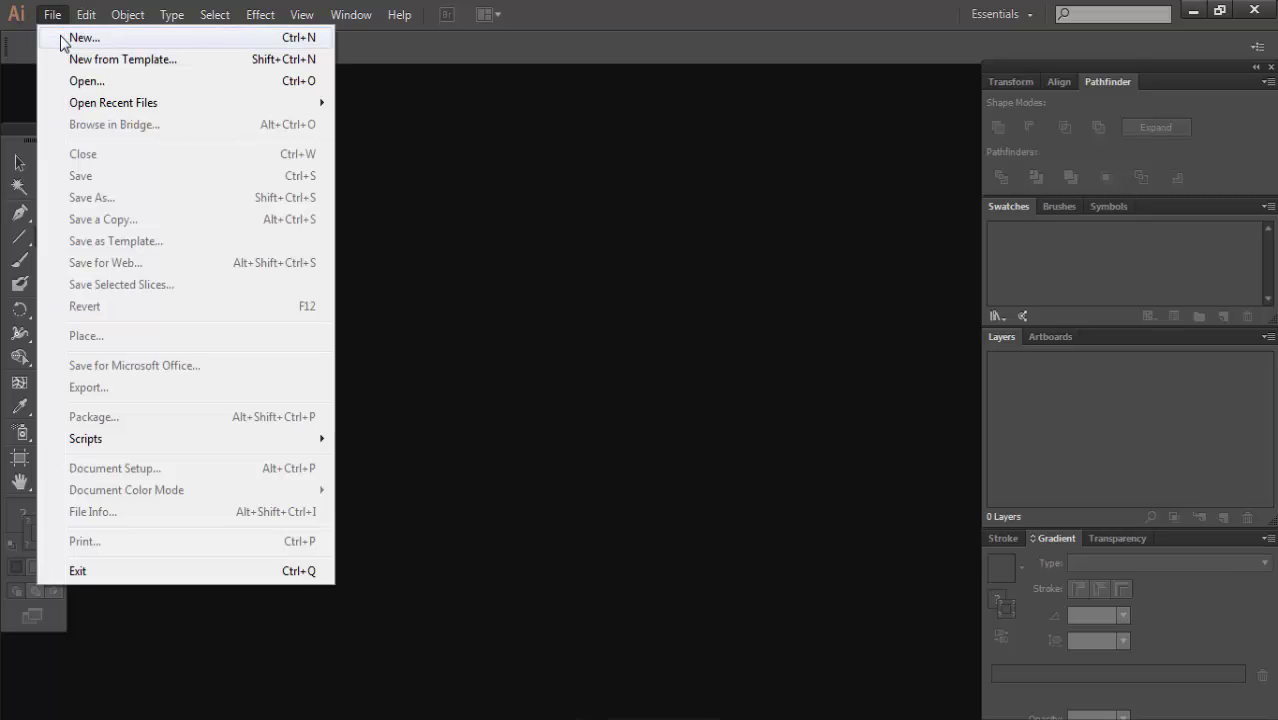
left_click(64, 40)
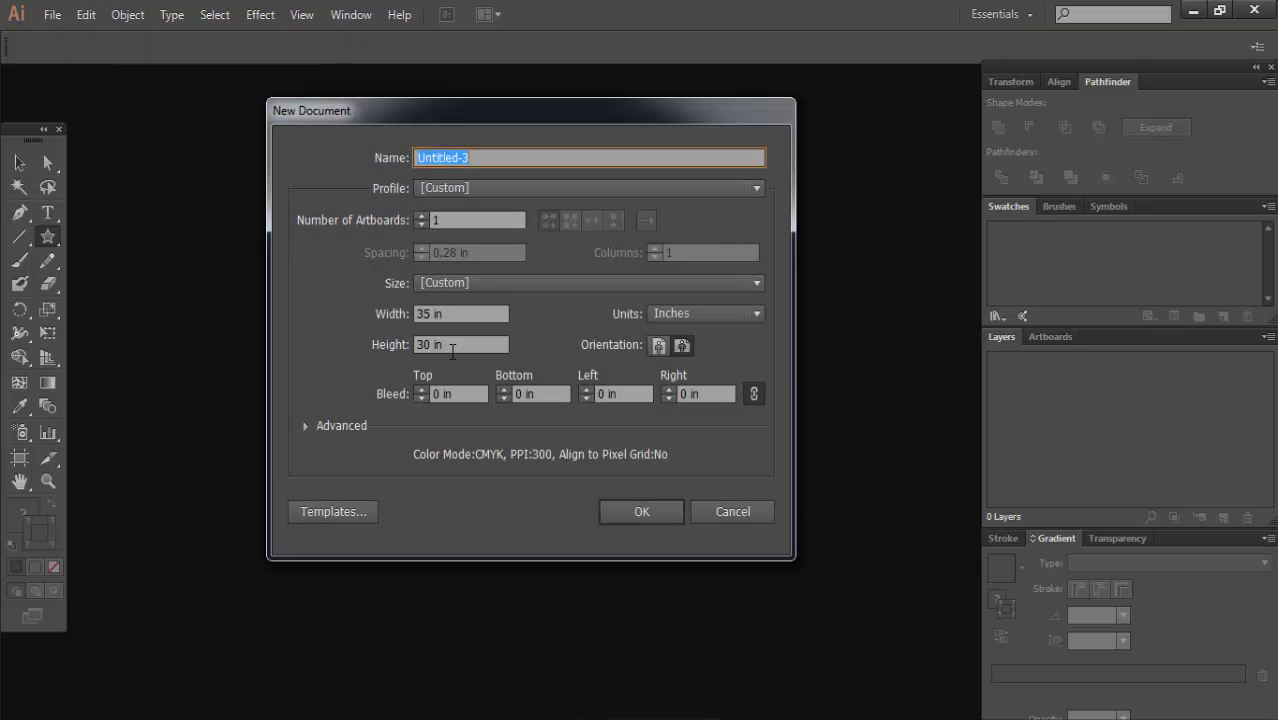
left_click(638, 511)
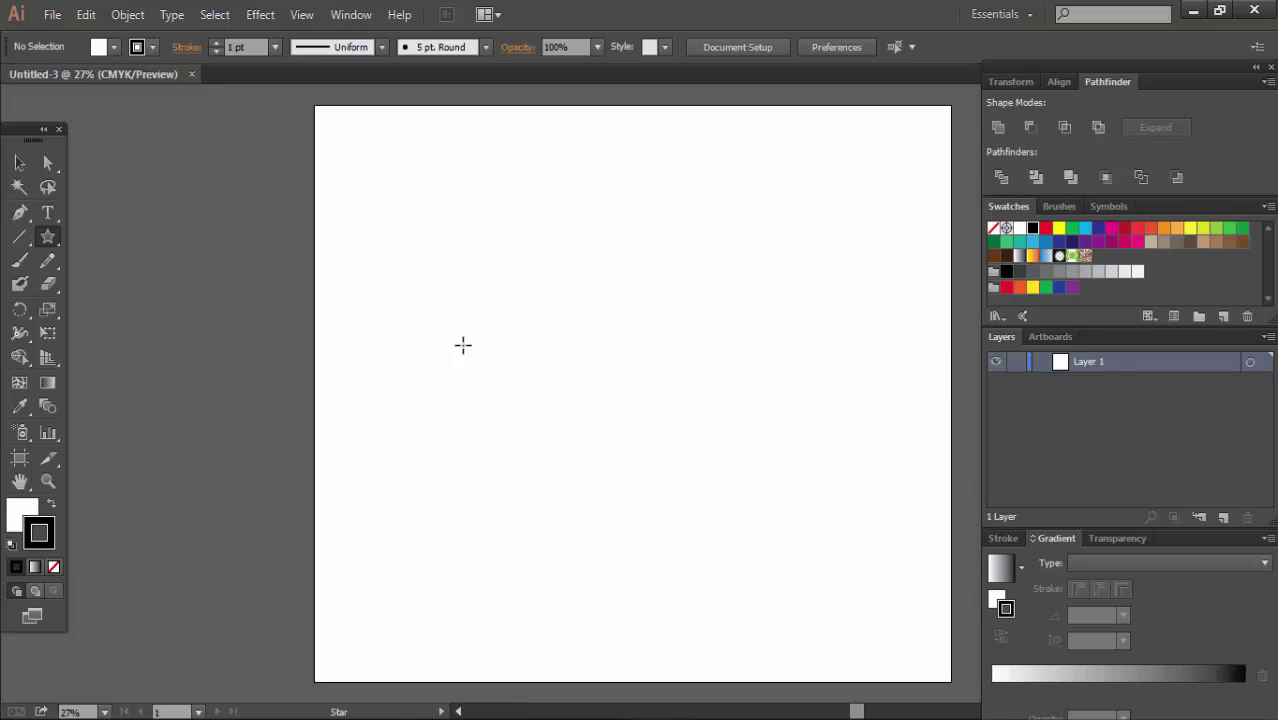
left_click_drag(572, 434, 533, 419)
left_click(533, 413, "ctrl")
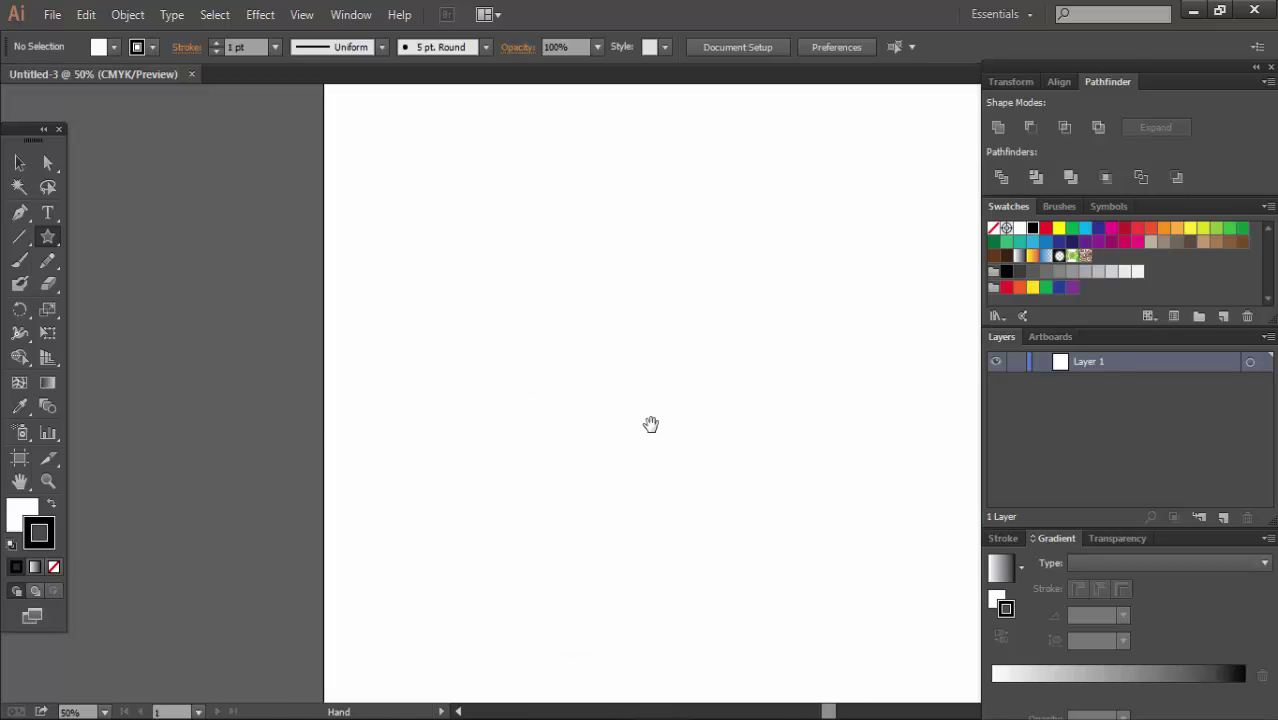
- Place a 34-point star on the artboard with the Star tool
left_click(43, 242)
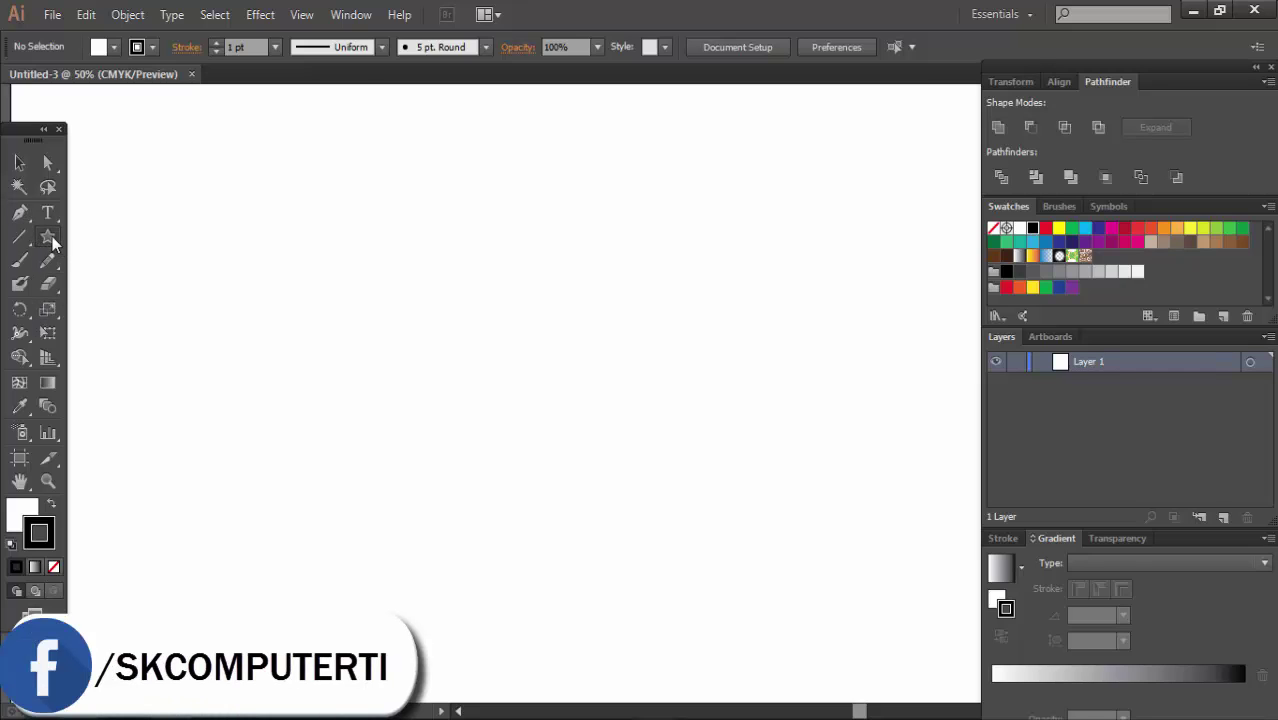
left_click(271, 313)
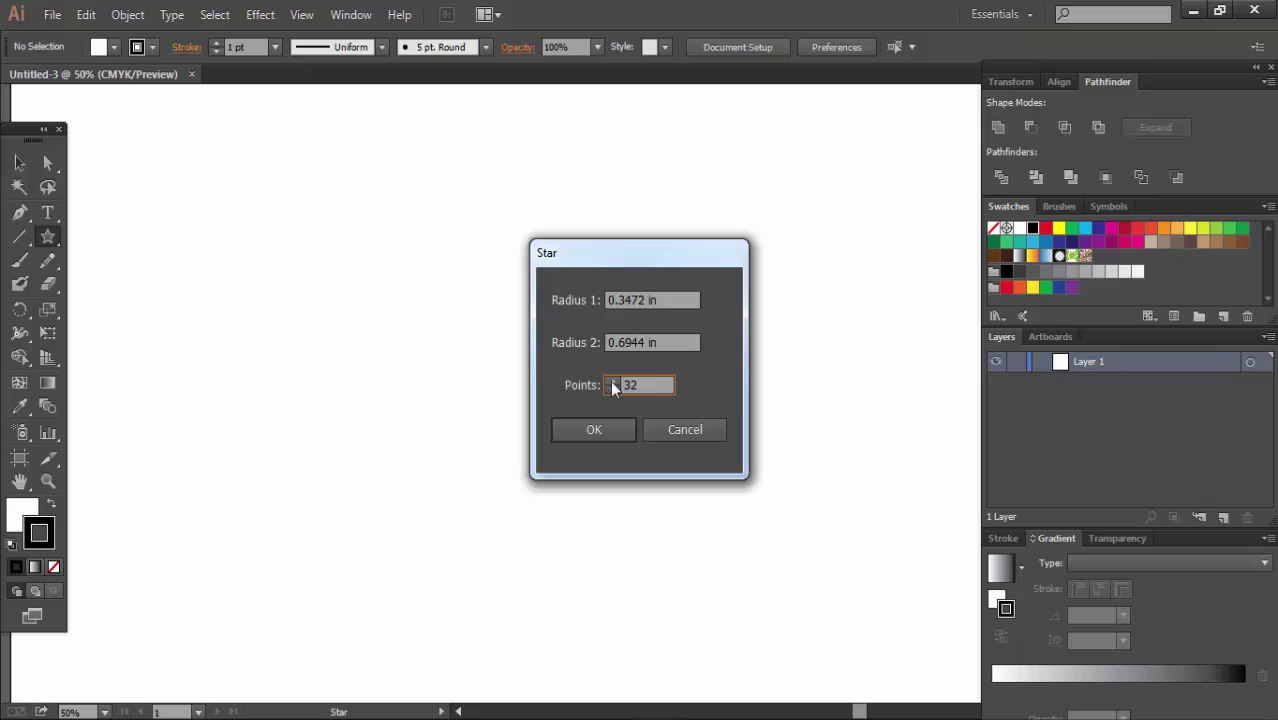
left_click(594, 430)
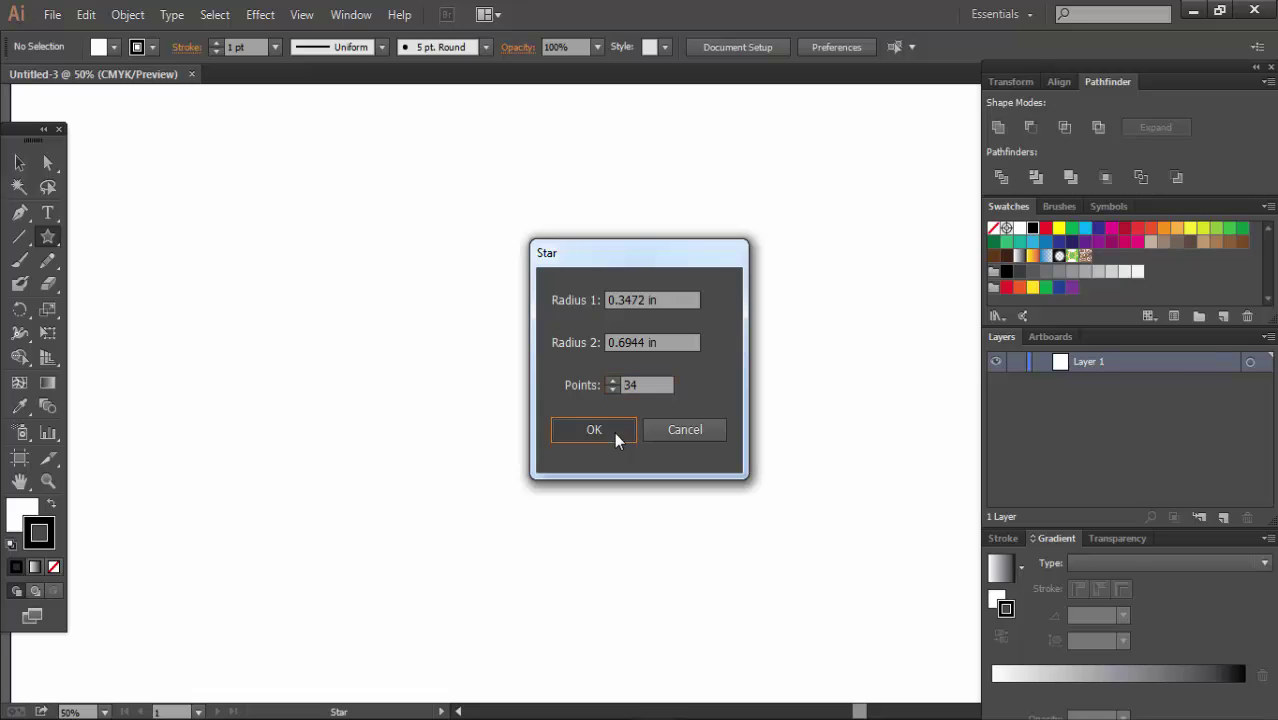
- Move the star right and enlarge it on the artboard
left_click(22, 164)
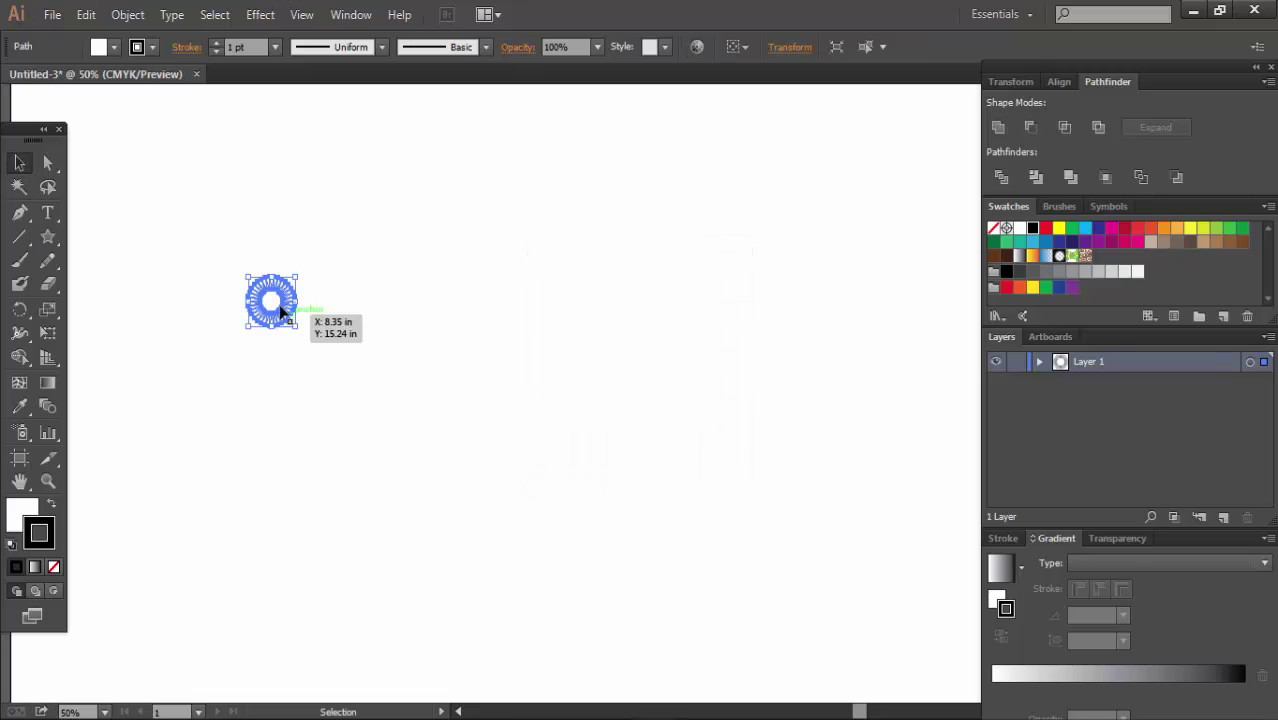
mouse_move(294, 326)
left_mouse_down()
mouse_move(558, 328)
mouse_move(746, 522)
left_mouse_up()
left_click_drag(618, 478, 650, 525)
left_click(268, 238)
left_click_drag(268, 186, 550, 376)
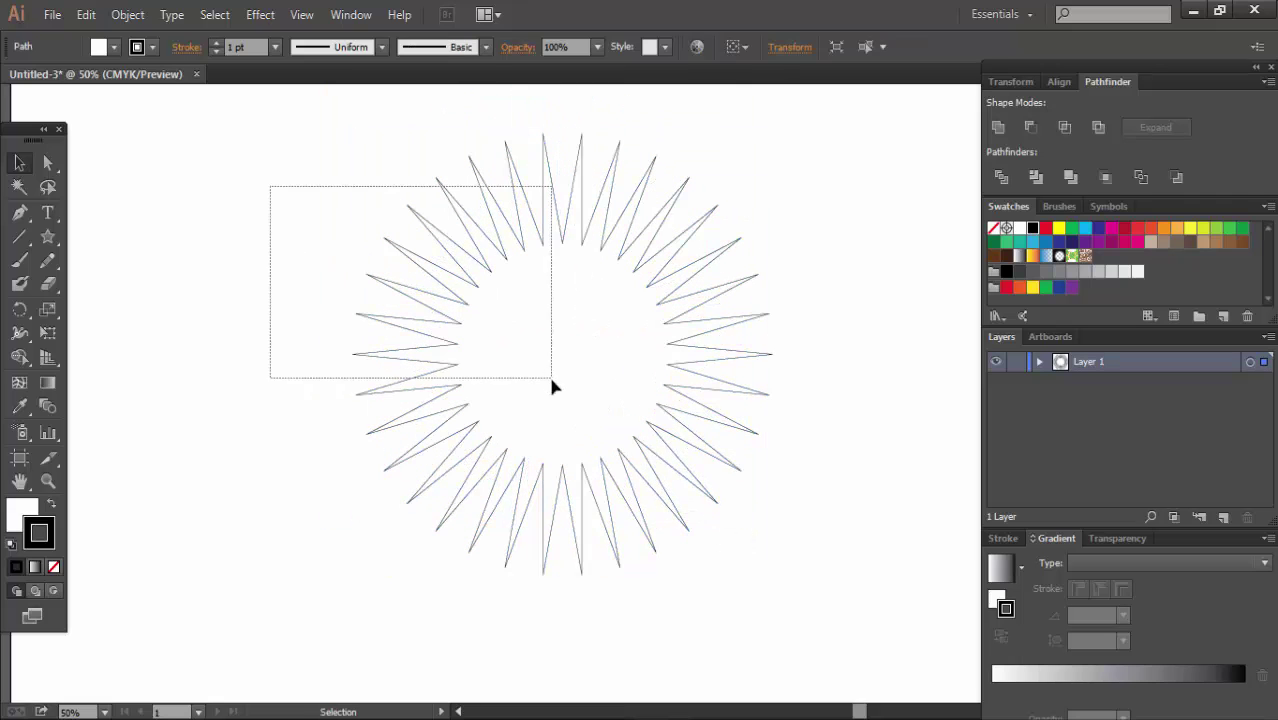
- Give the star the white-to-black gradient and move it toward the artboard centre
left_click(1019, 255)
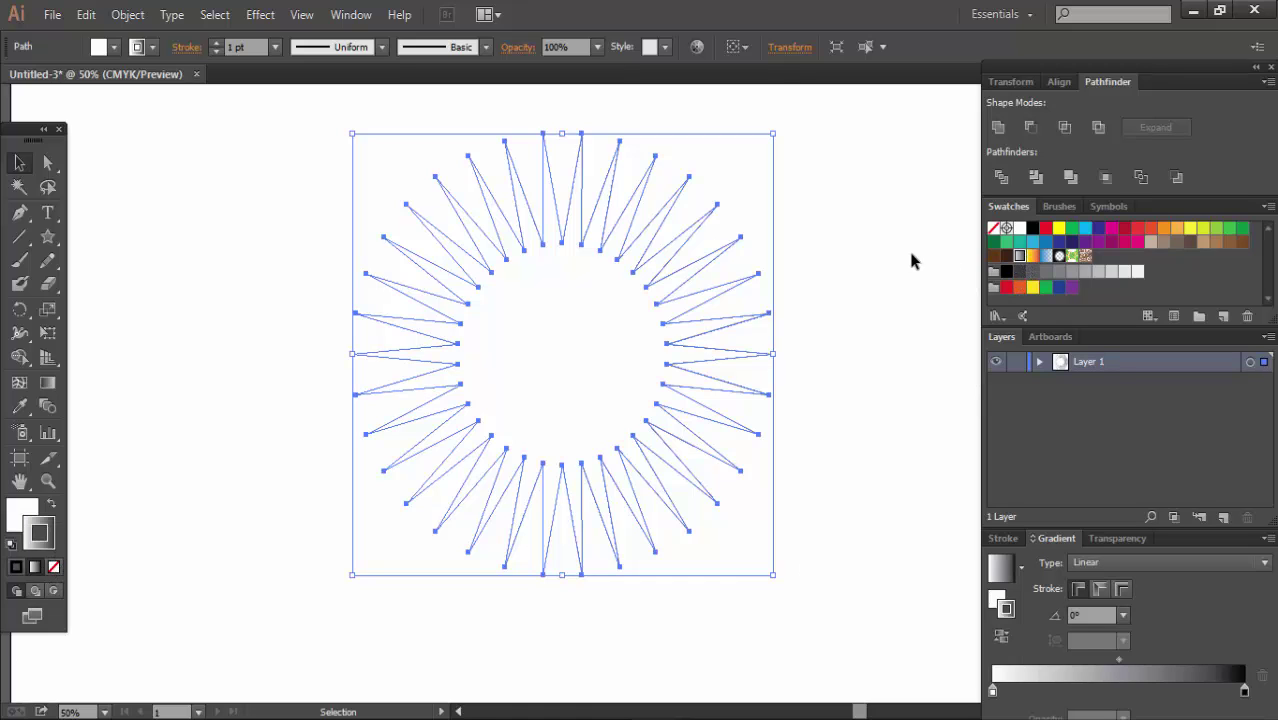
left_click_drag(884, 197, 727, 428)
left_click(20, 515)
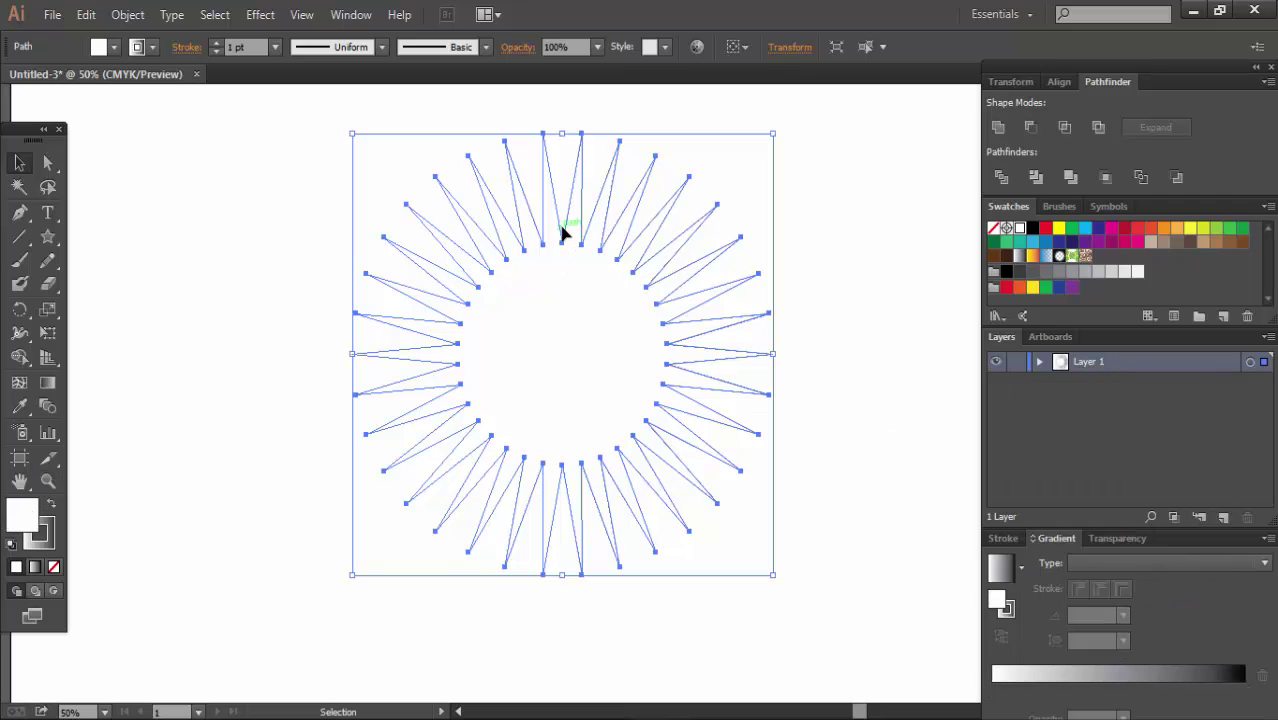
left_click_drag(562, 232, 580, 288)
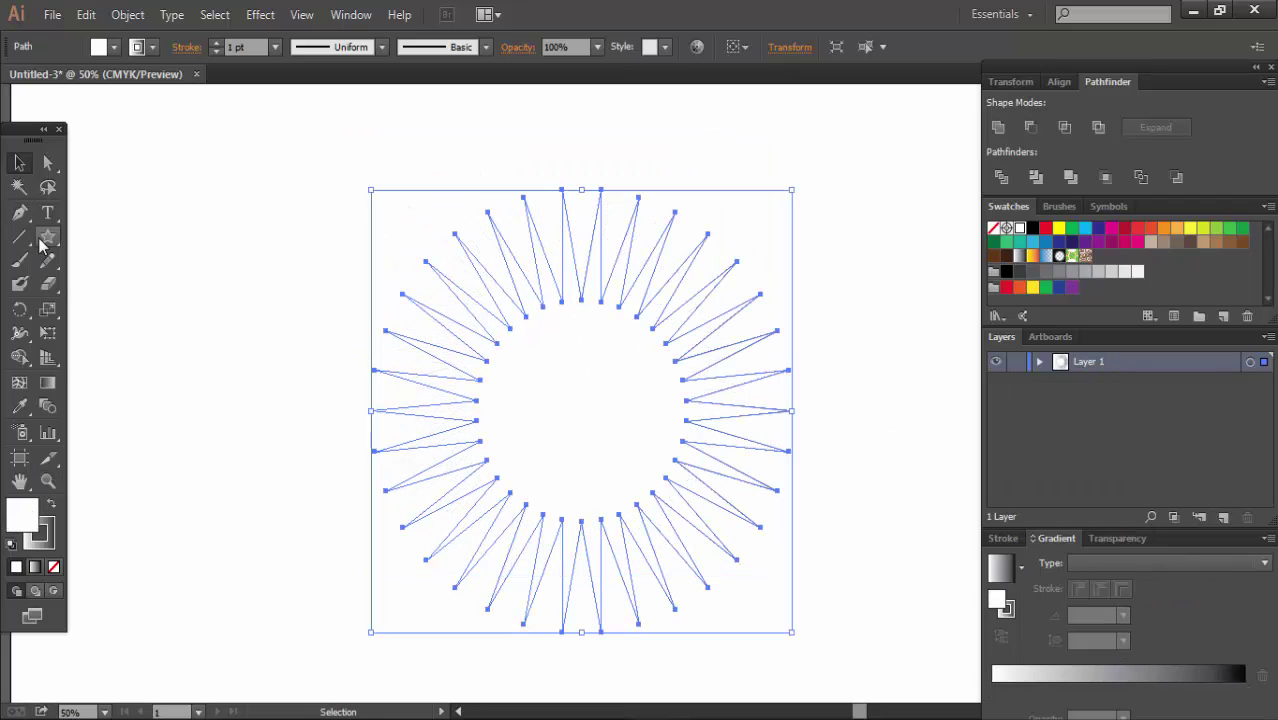
left_click(47, 236)
- Draw a small circle near the artboard's top-left corner
left_click(116, 286)
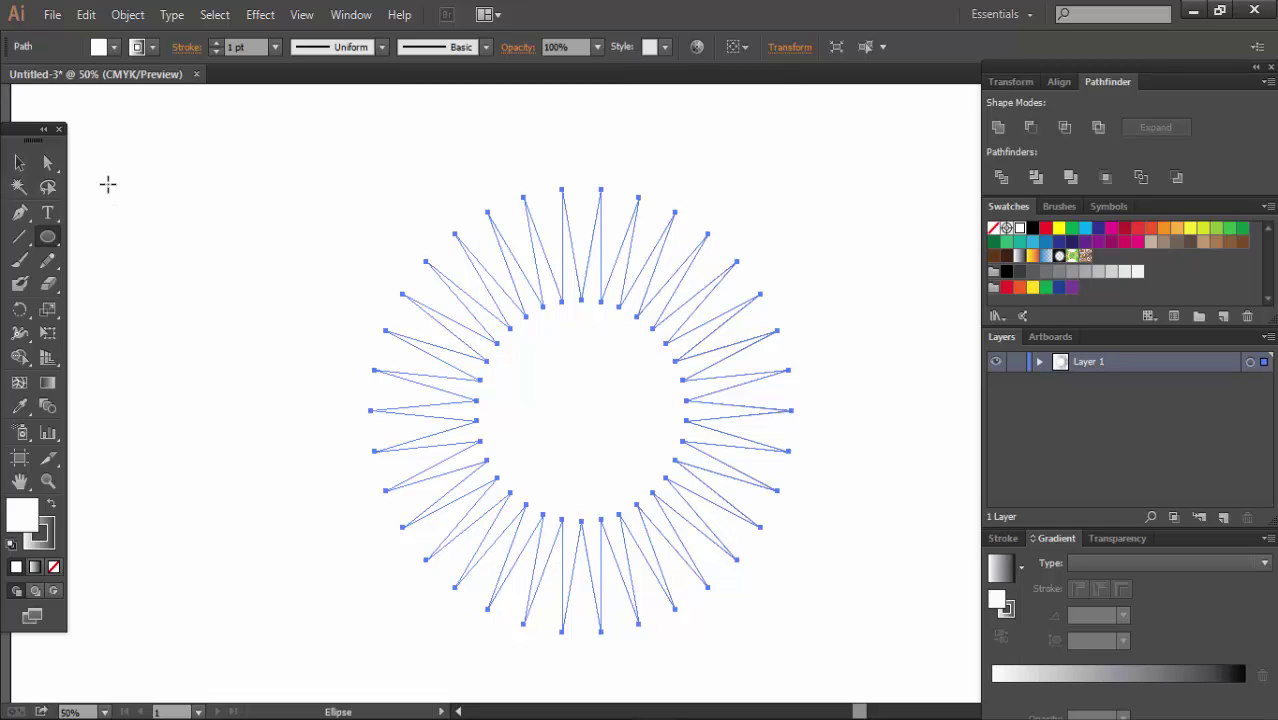
left_click_drag(130, 138, 83, 190)
left_click(19, 162)
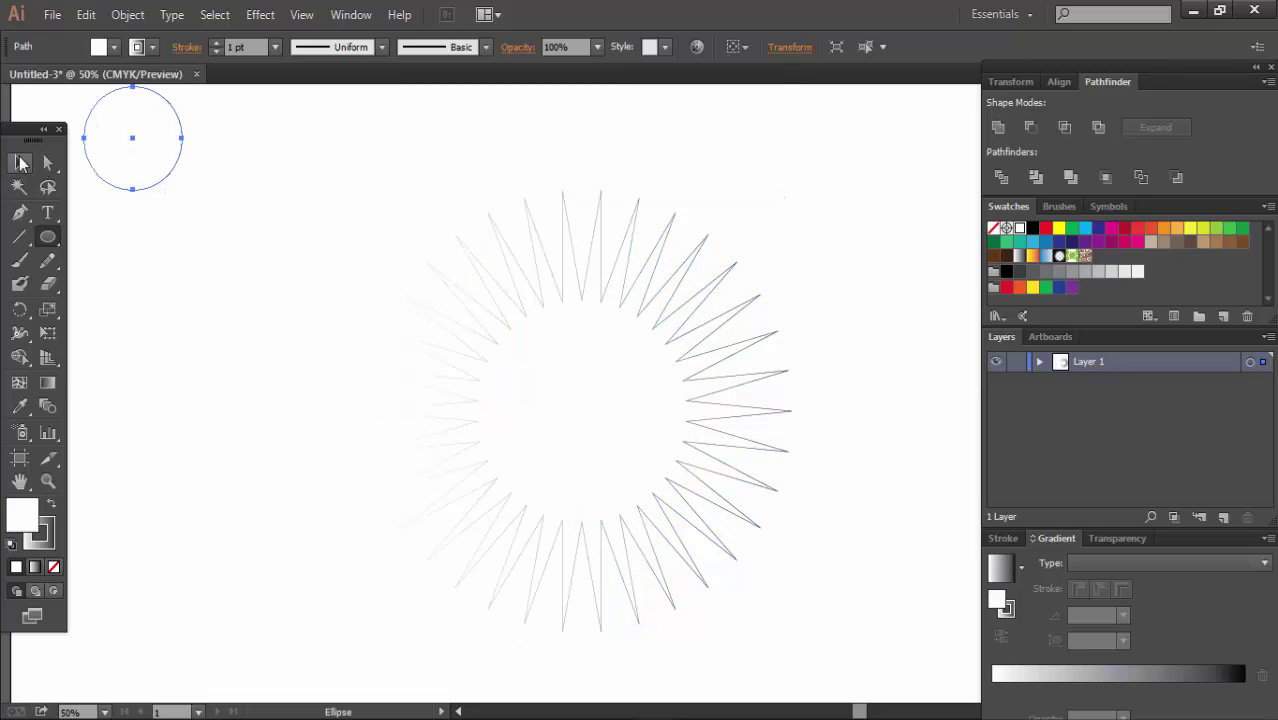
left_click_drag(143, 138, 235, 182)
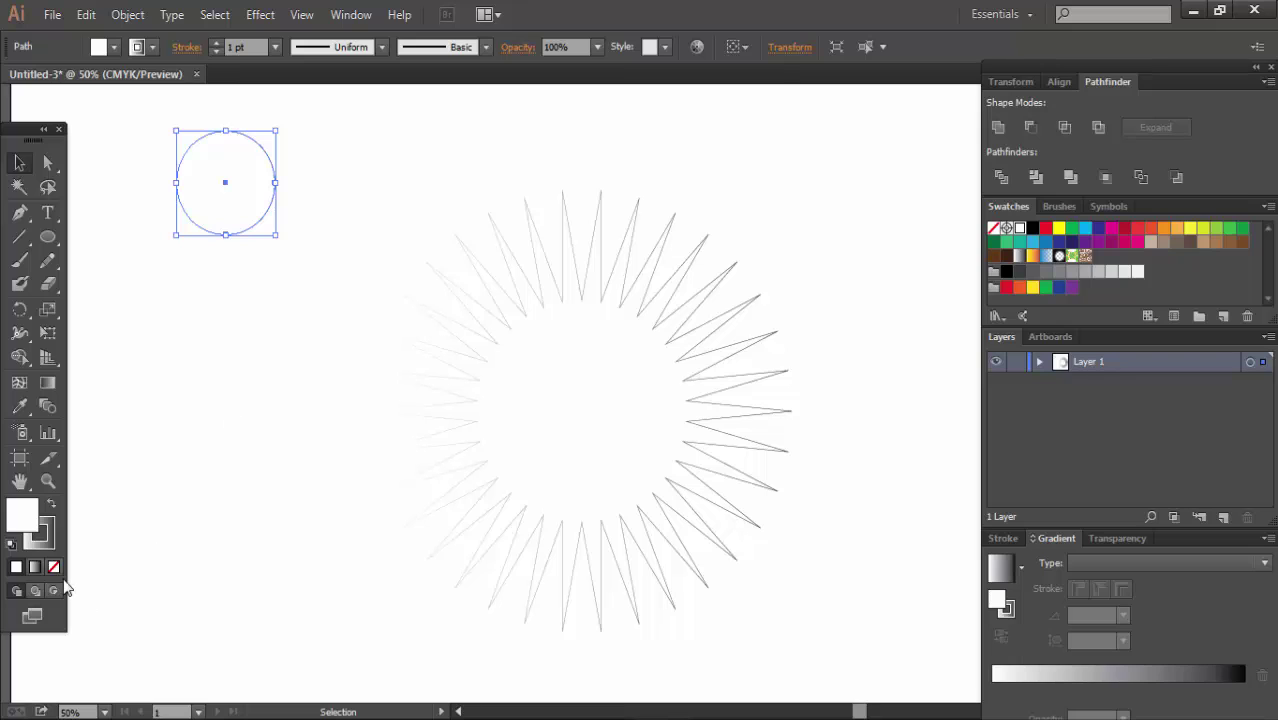
- Remove the circle's stroke and fill it with a yellow-green to light grey gradient
left_click(36, 532)
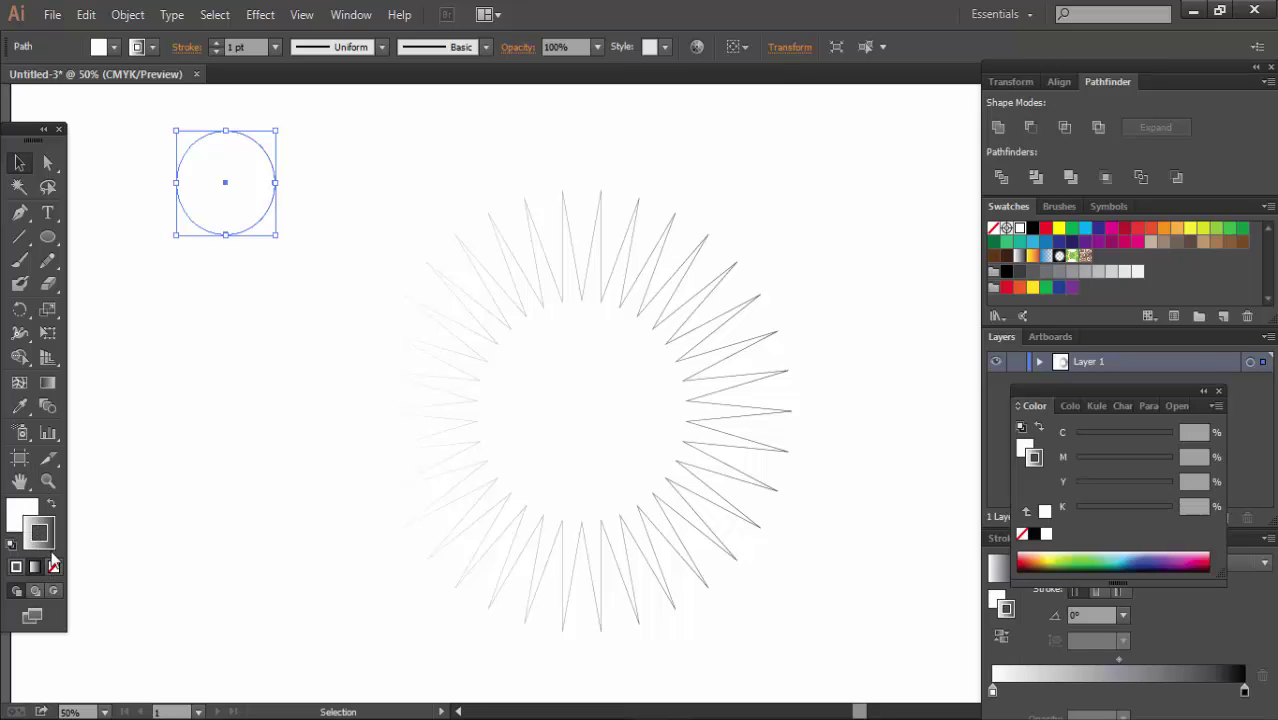
left_click(54, 567)
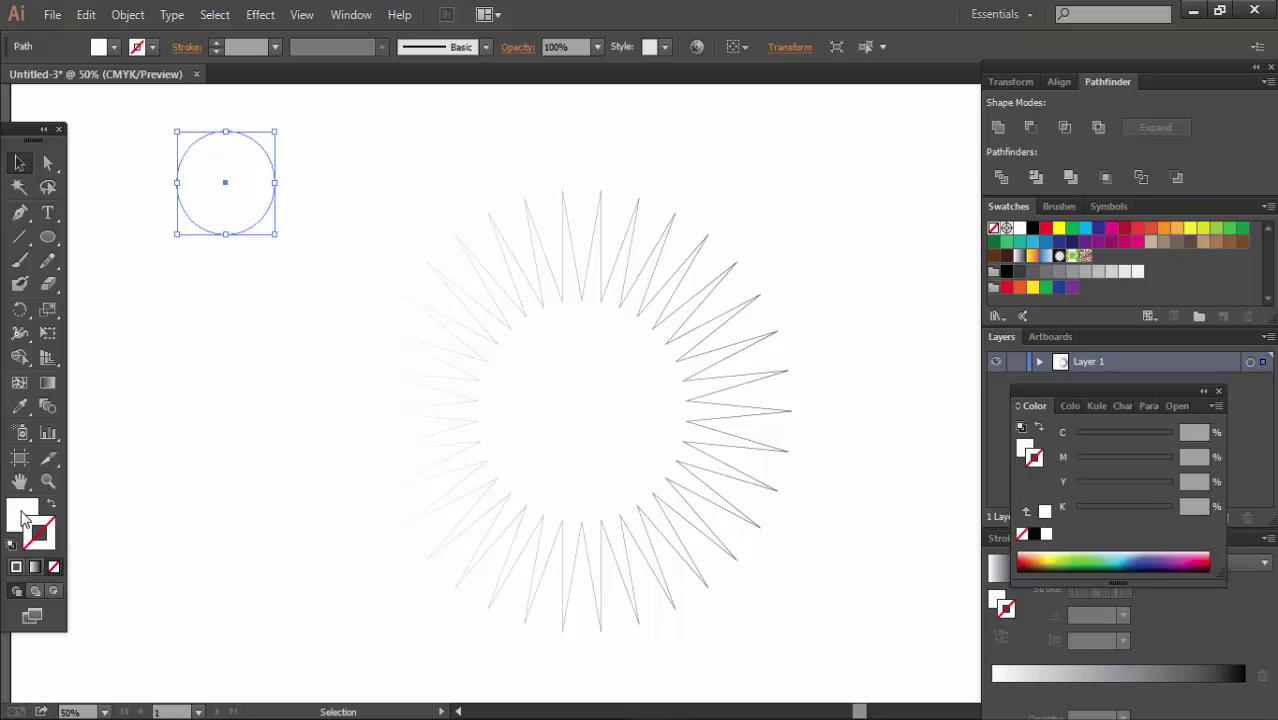
left_click(1020, 255)
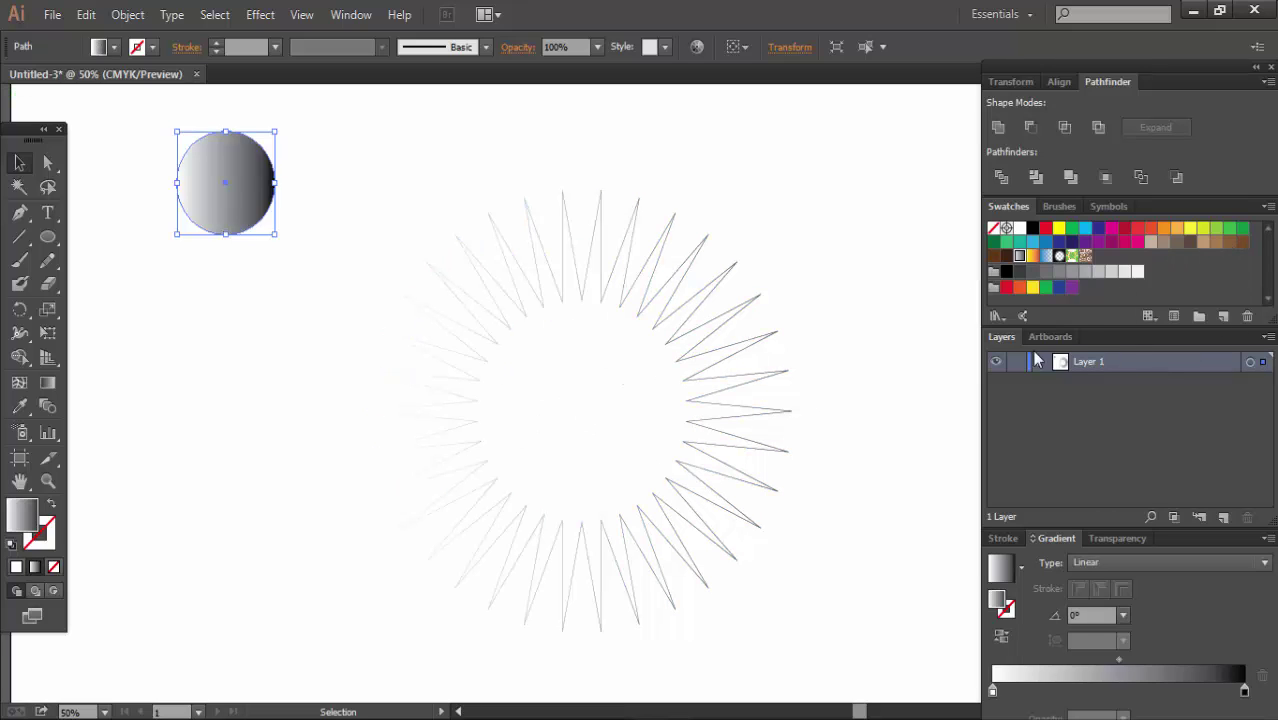
left_click(1203, 229)
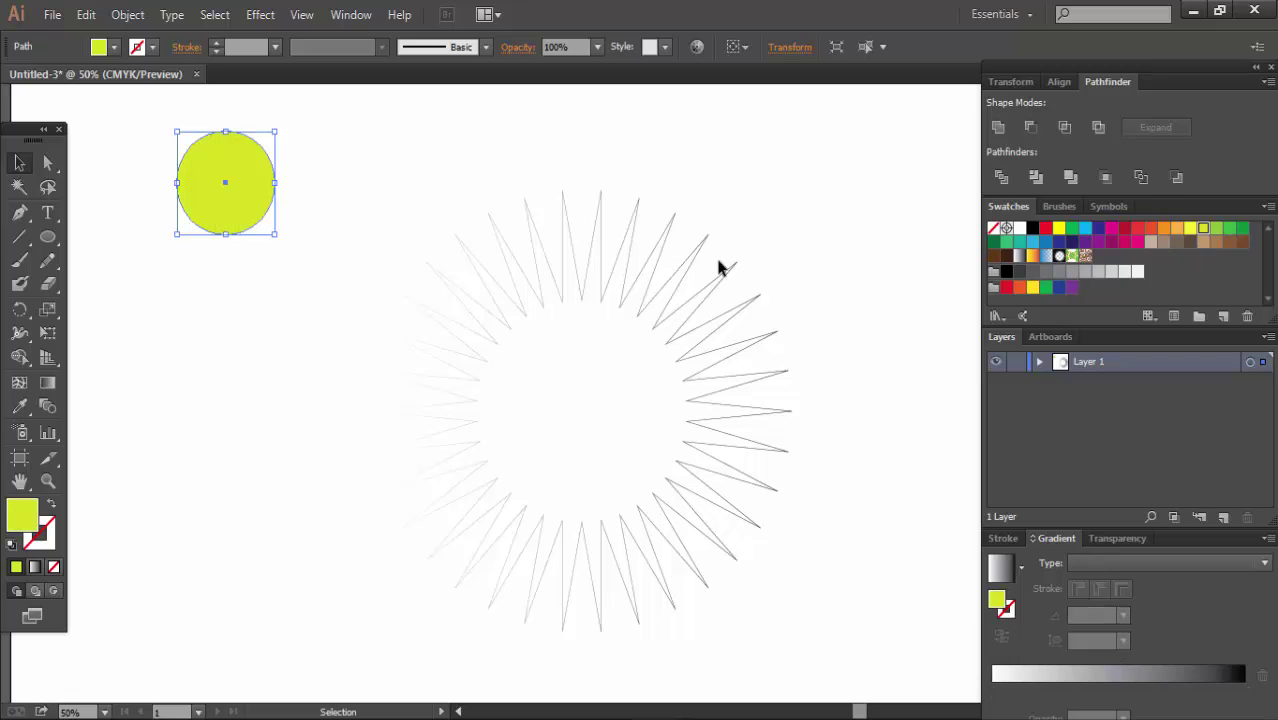
left_click_drag(1190, 241, 996, 684)
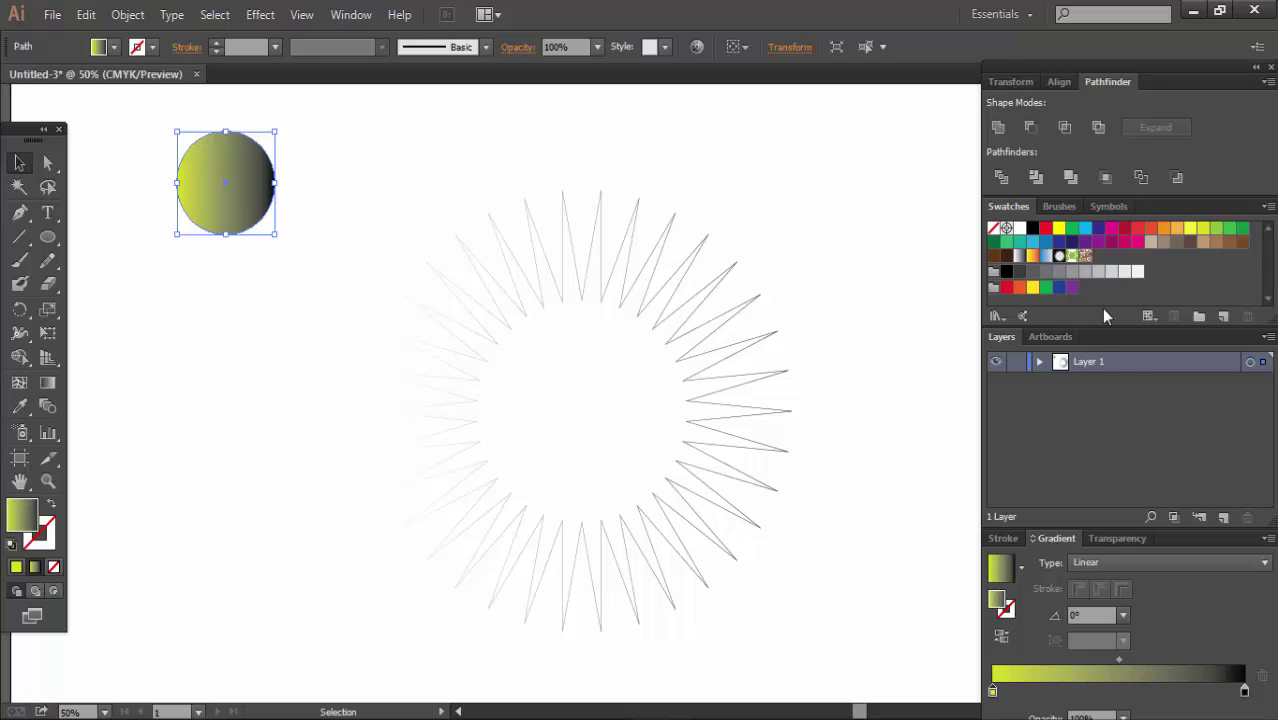
mouse_move(1137, 271)
left_mouse_down()
mouse_move(1248, 703)
mouse_move(1246, 692)
left_mouse_up()
- Make the circle's gradient radial and spread the yellow further across it
left_click(1128, 563)
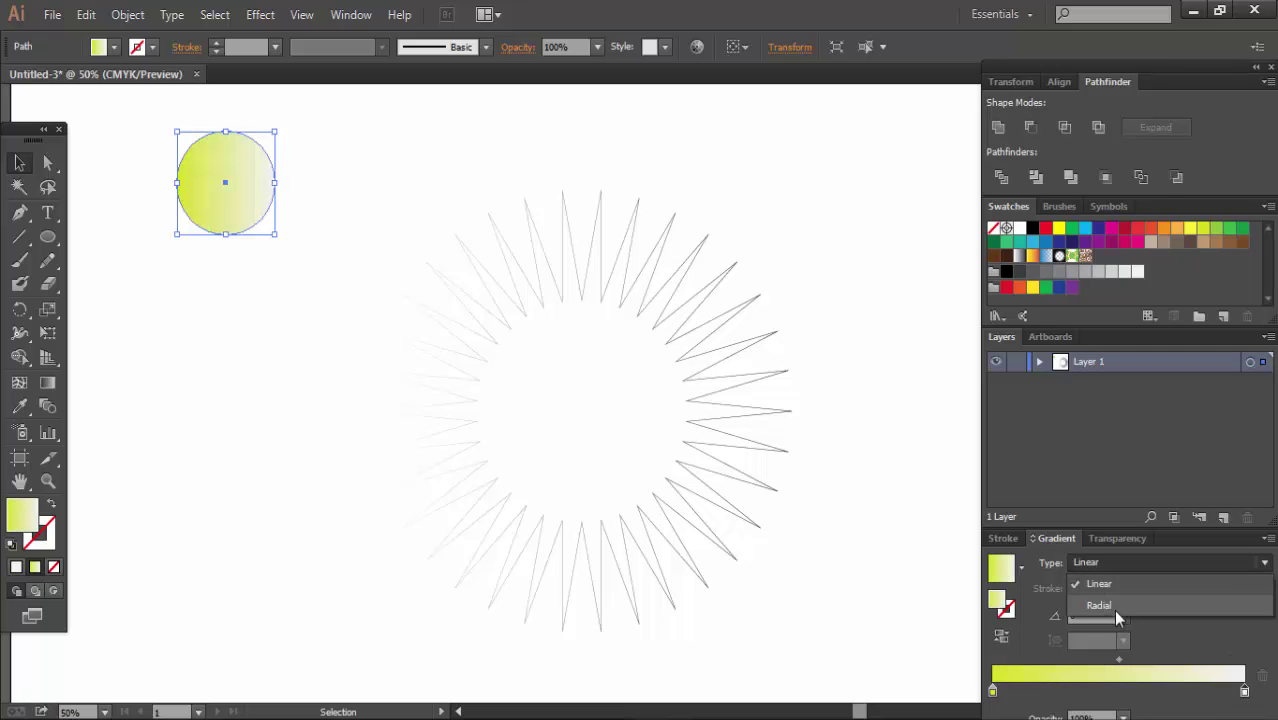
left_click(1113, 607)
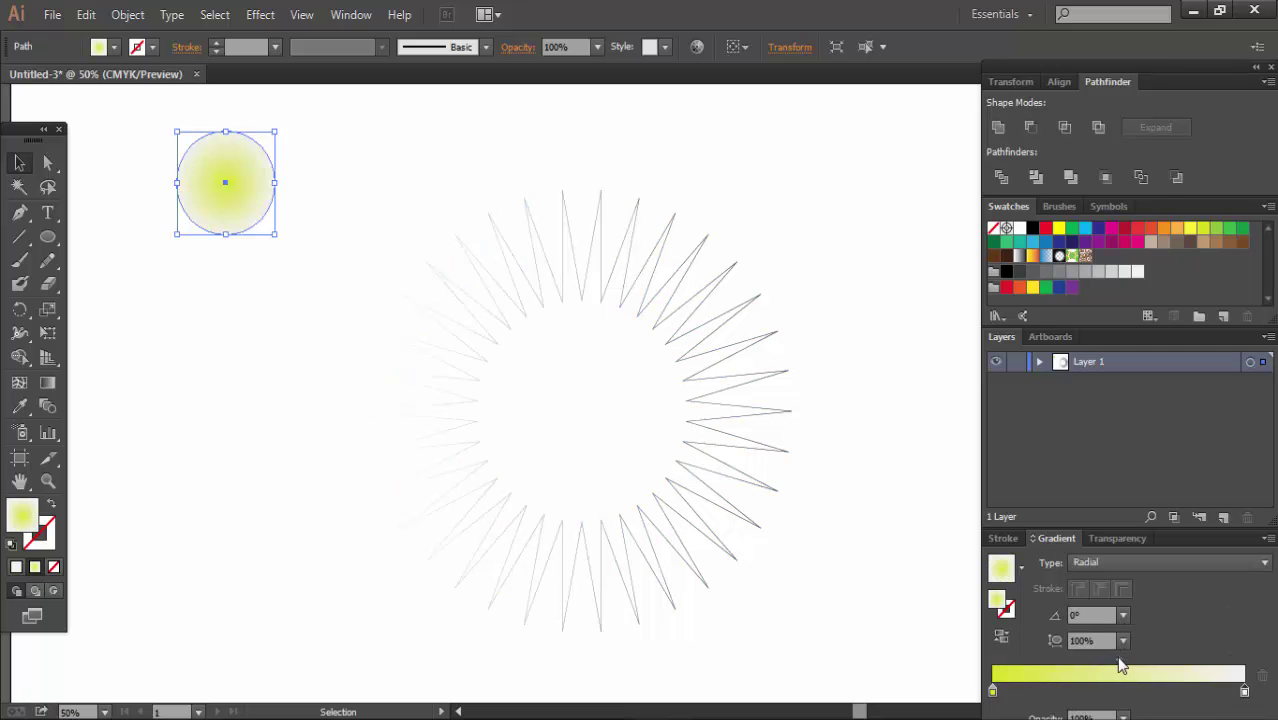
left_click_drag(1118, 660, 1158, 667)
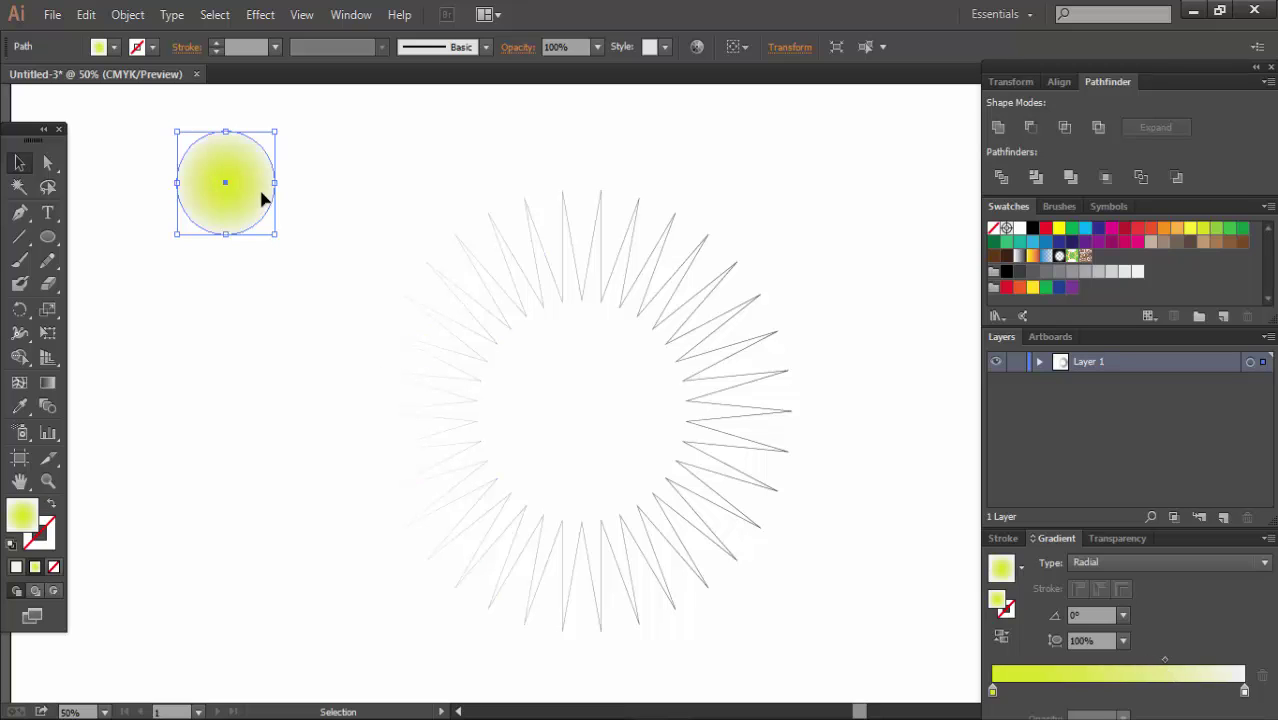
left_click_drag(1165, 668, 1190, 675)
left_click(288, 294)
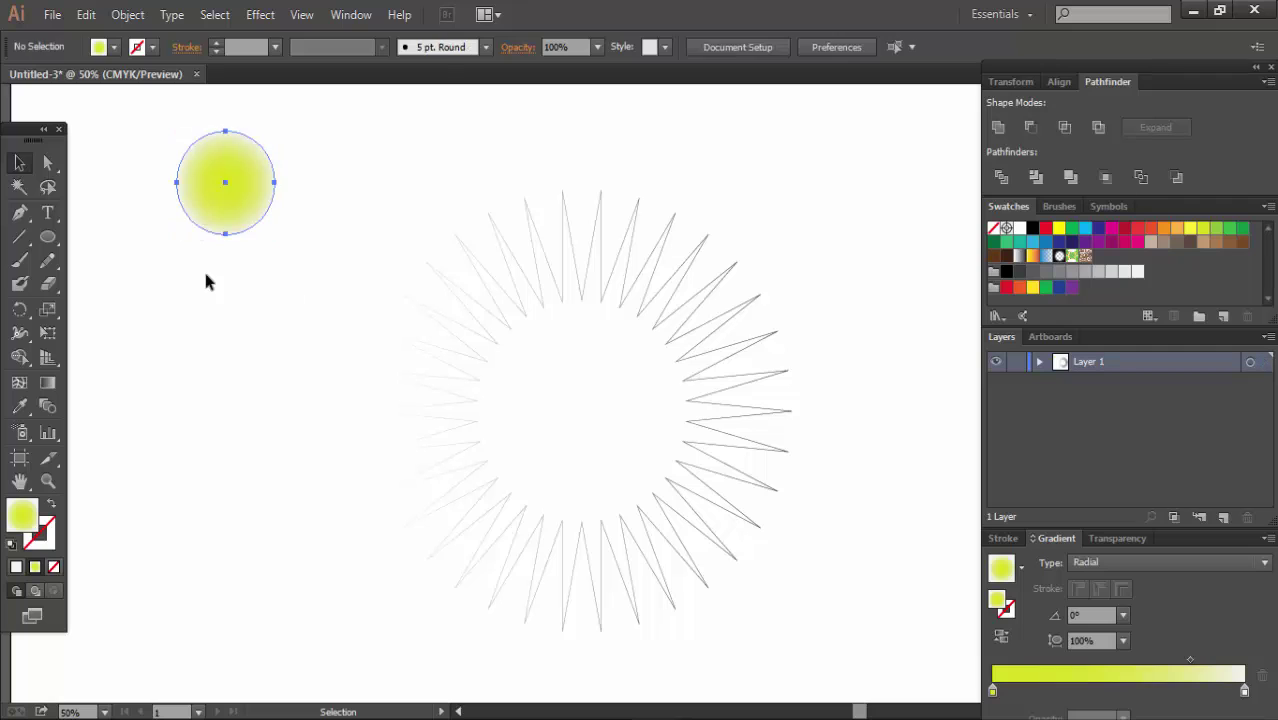
left_click(228, 218)
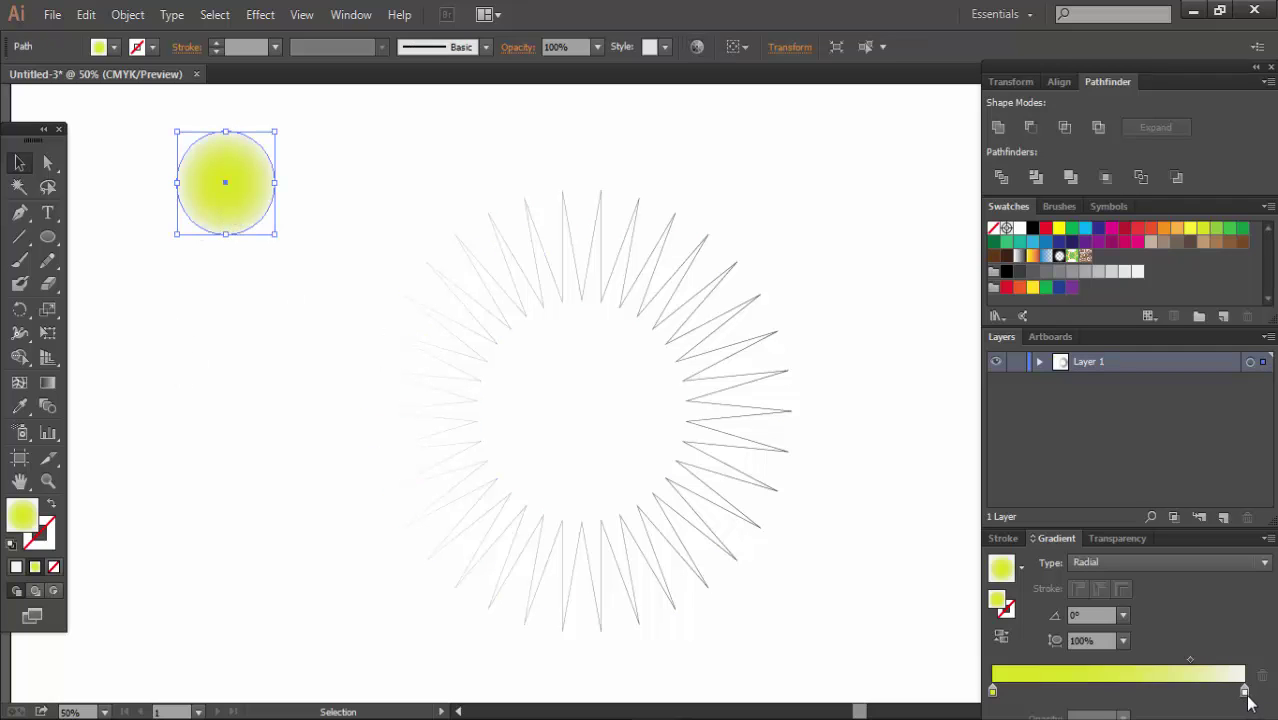
- Set the gradient's outer colour to White so the circle fades out at the edge
left_click_drag(1021, 230, 1244, 690)
left_click(193, 258)
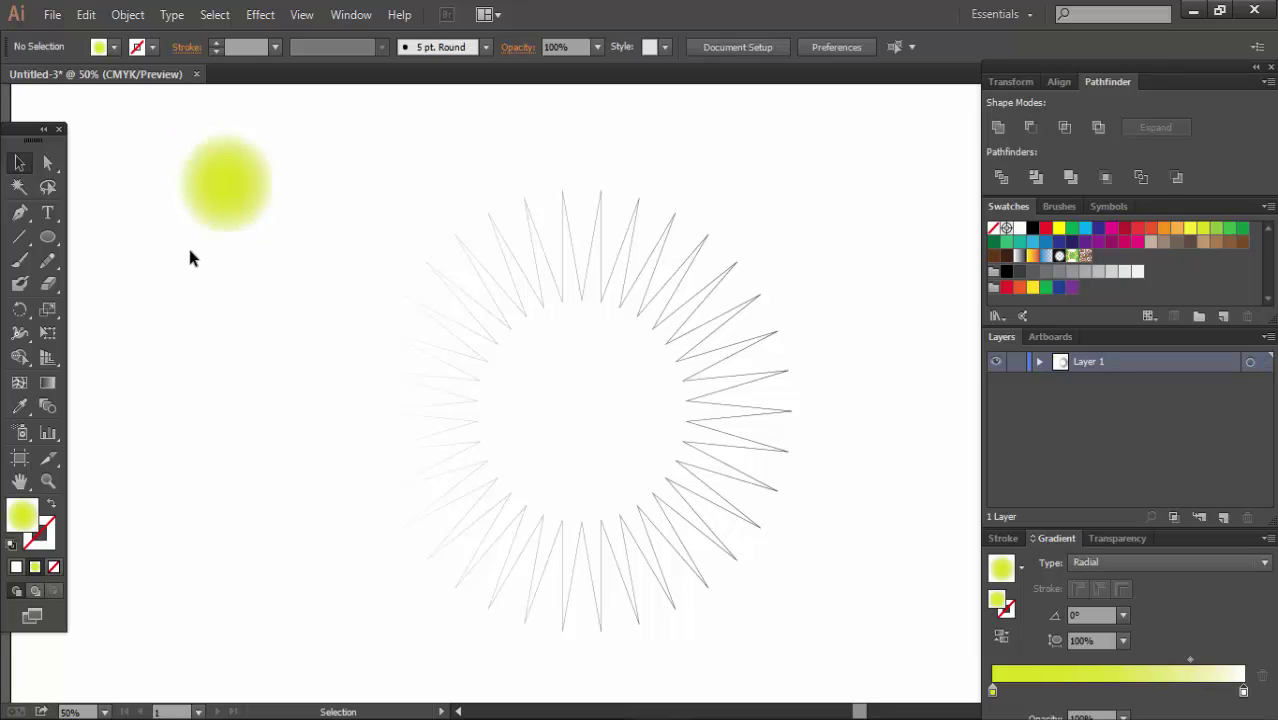
left_click(207, 230)
left_click(134, 274)
left_click(203, 193)
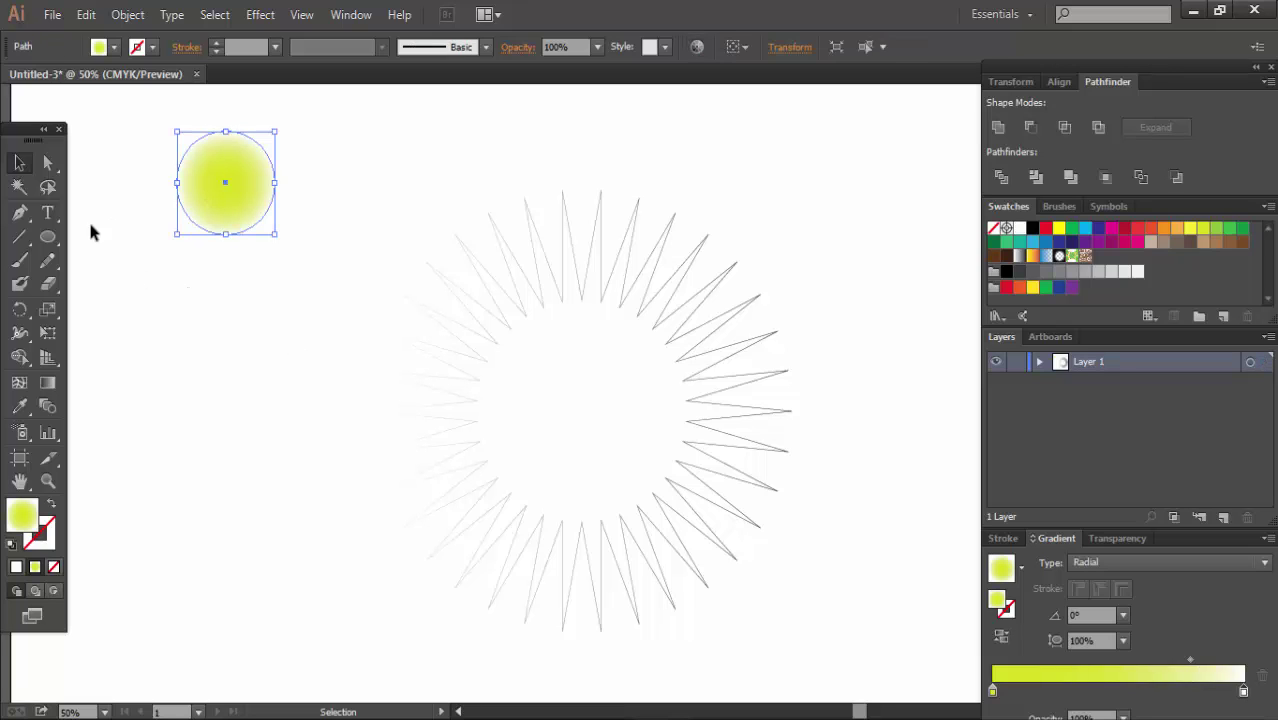
left_click(88, 219)
left_click(235, 196)
- Copy the circle's yellow radial gradient onto the starburst with the Eyedropper
left_click(18, 406)
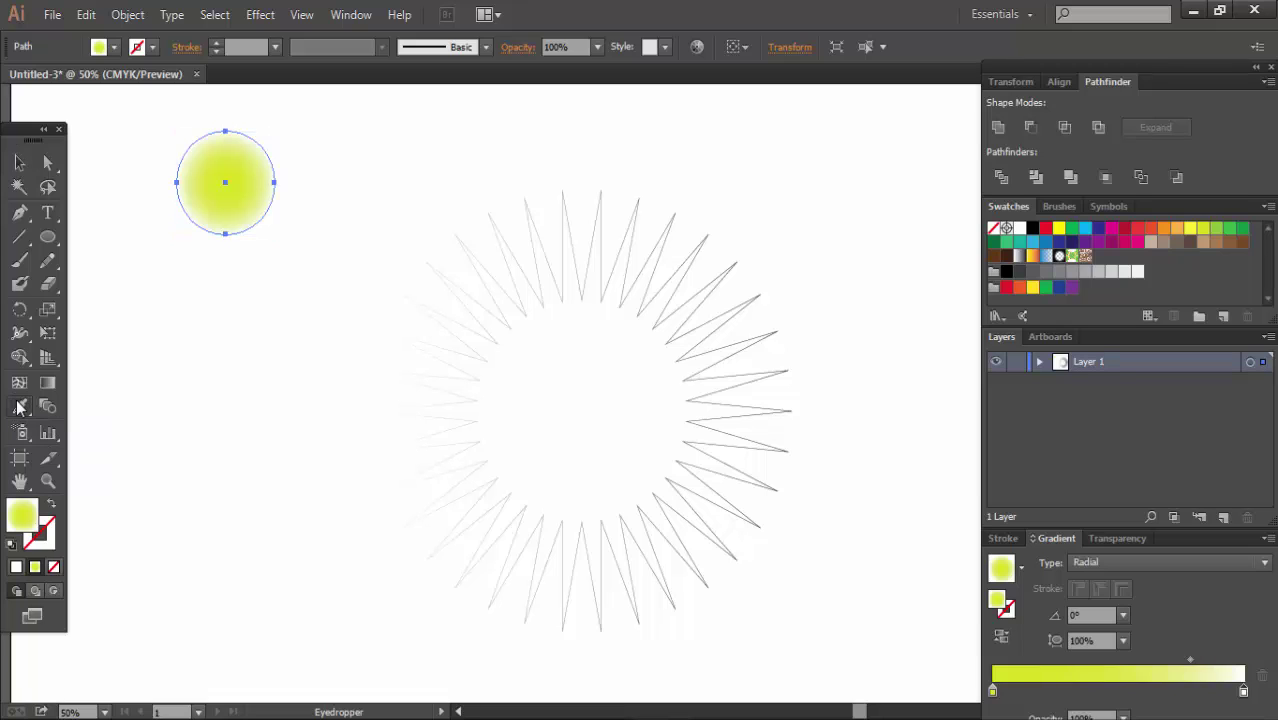
left_click(550, 298)
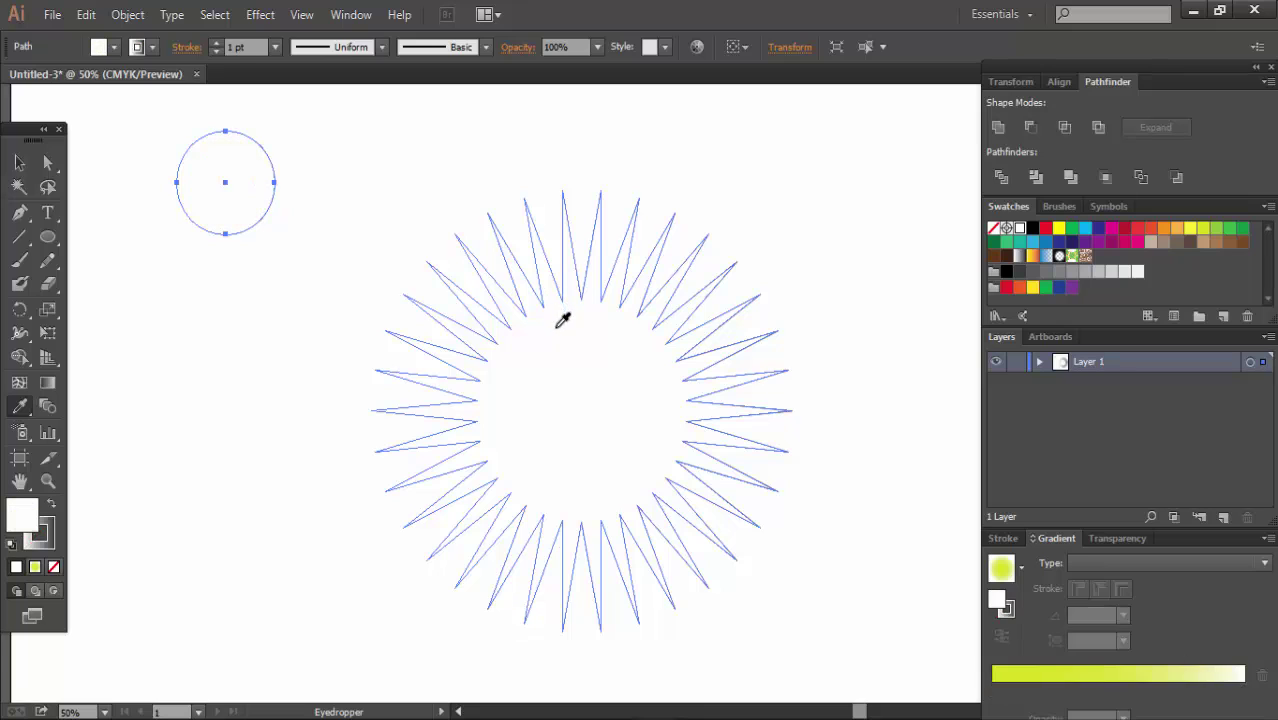
key("ctrl+z")
left_click(19, 162)
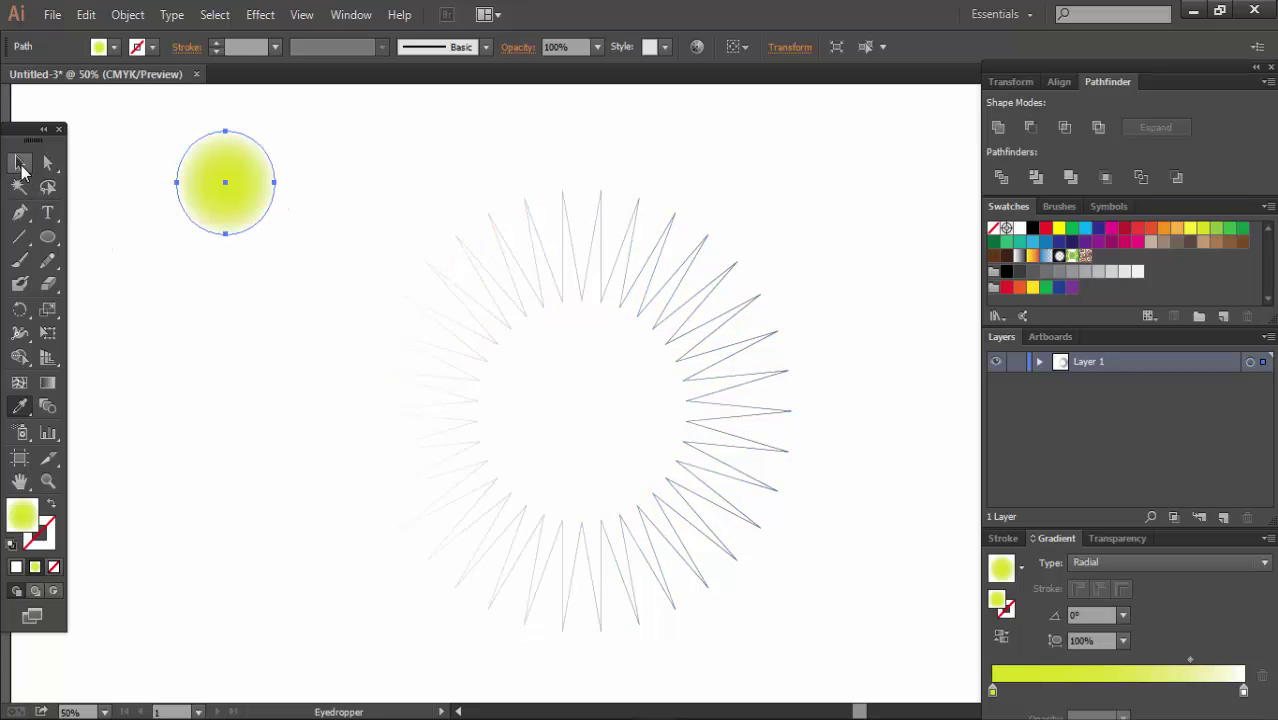
left_click(472, 367)
left_click(19, 406)
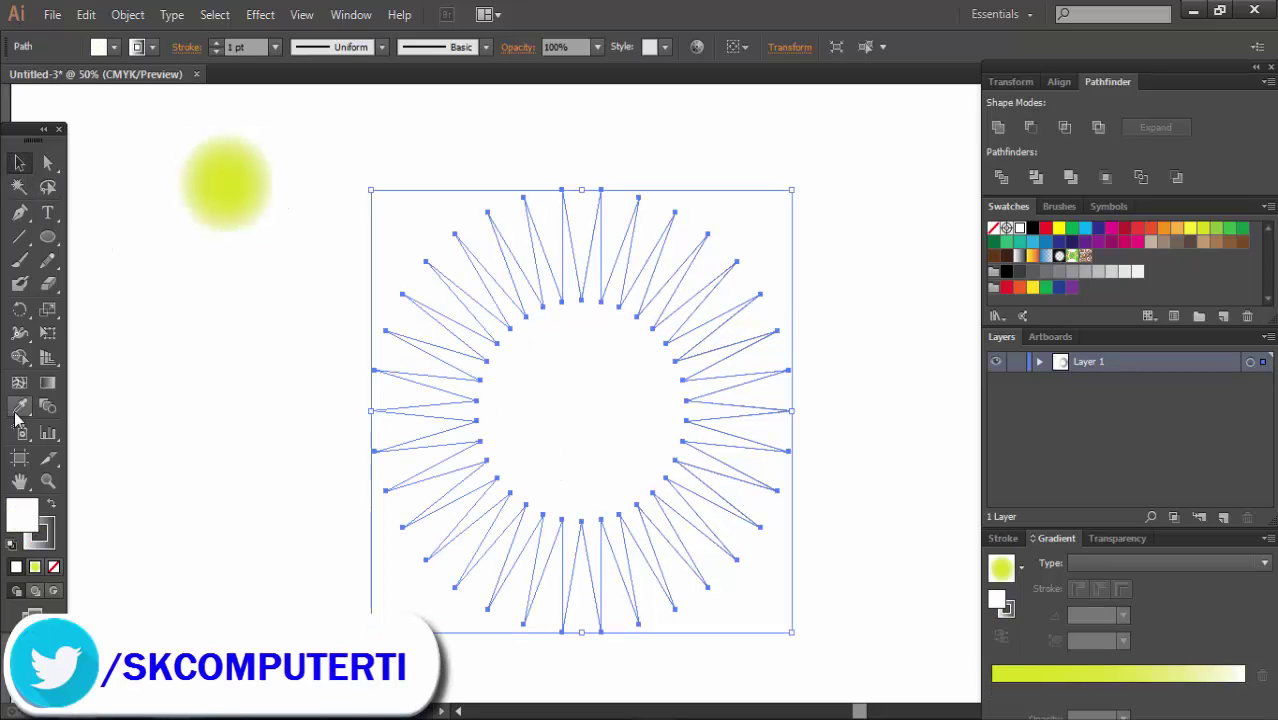
left_click(241, 180)
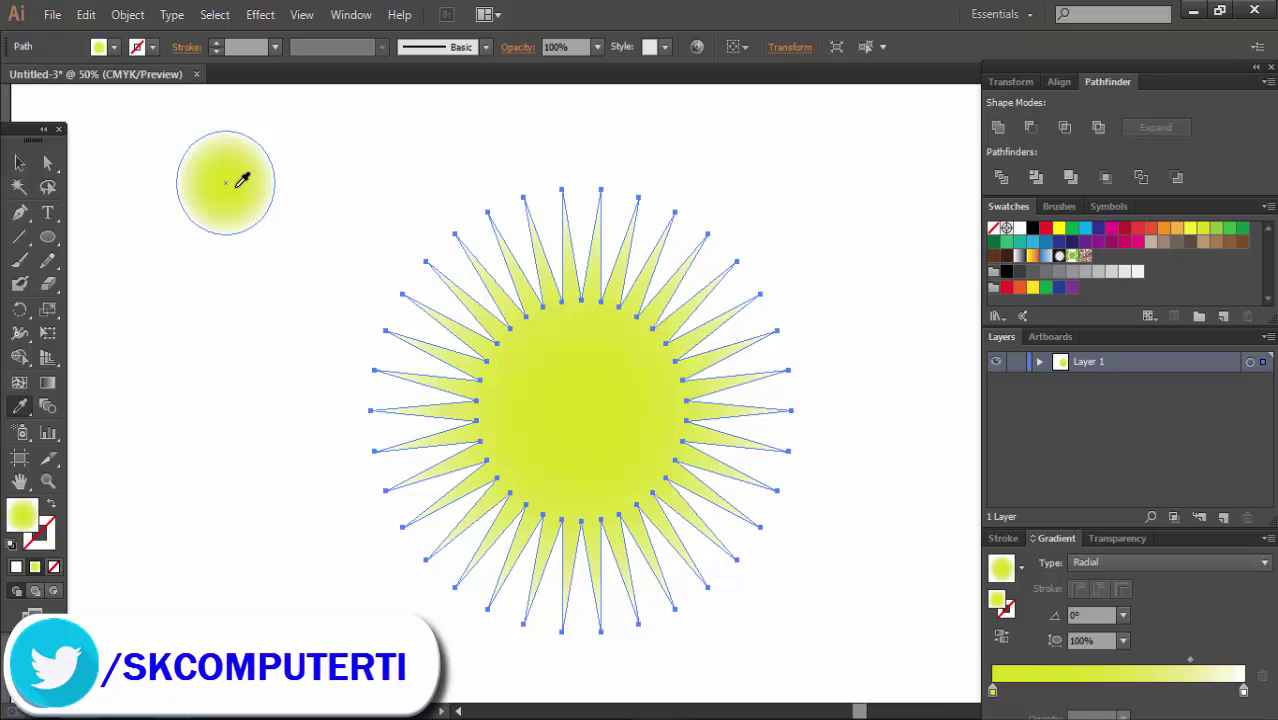
- Move the gradient-filled starburst slightly upward
left_click(19, 162)
left_click(300, 330)
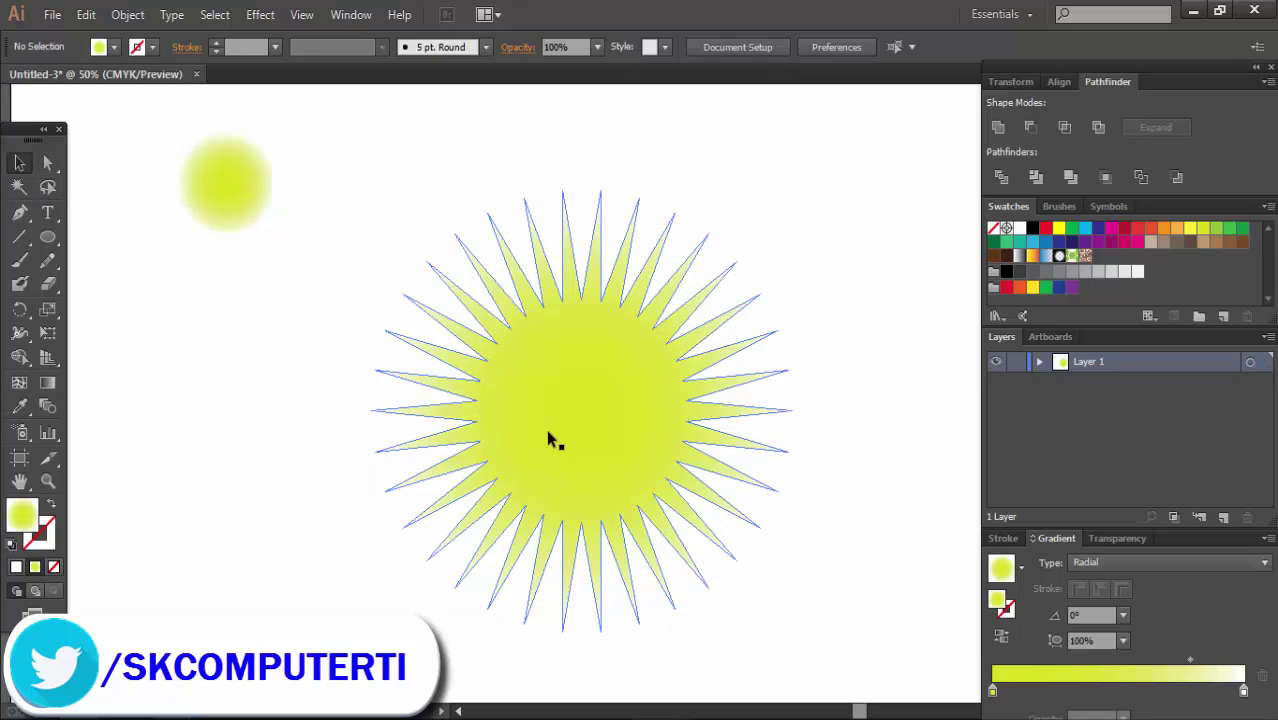
left_click(548, 437)
left_click(394, 505)
left_click_drag(593, 434, 594, 405)
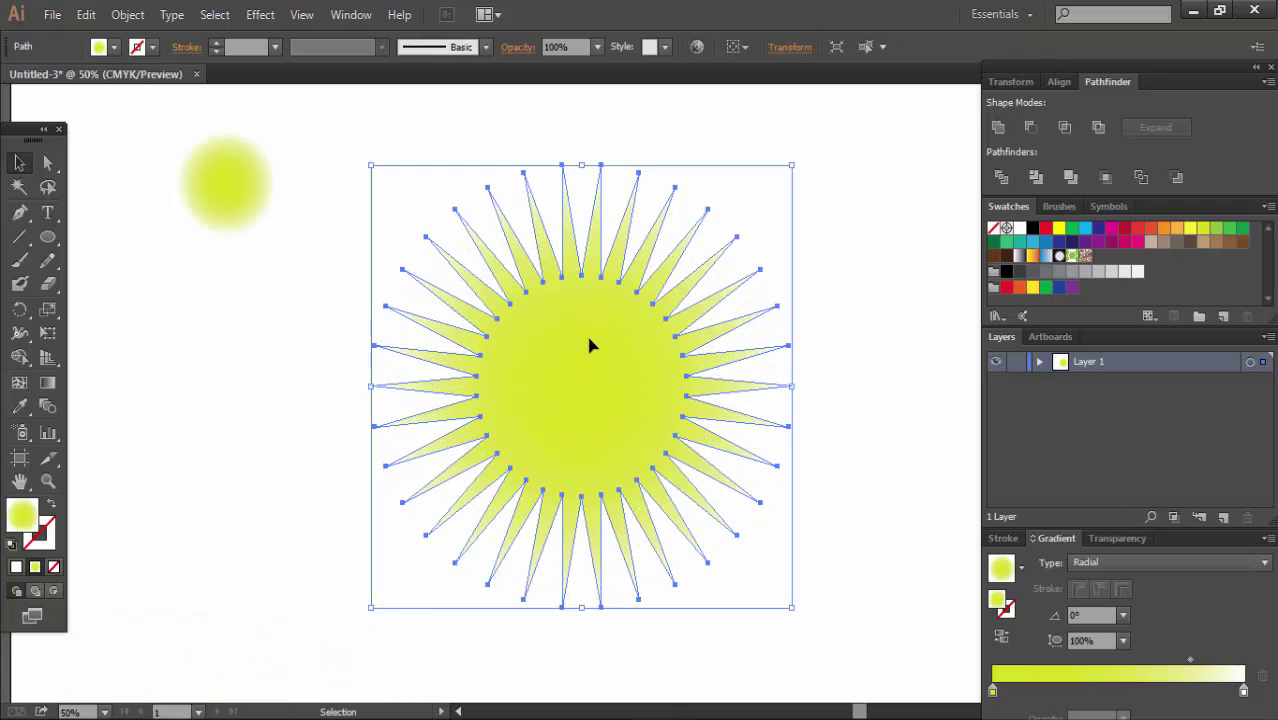
- Copy the starburst and paste a copy directly in front of the original
left_click(86, 14)
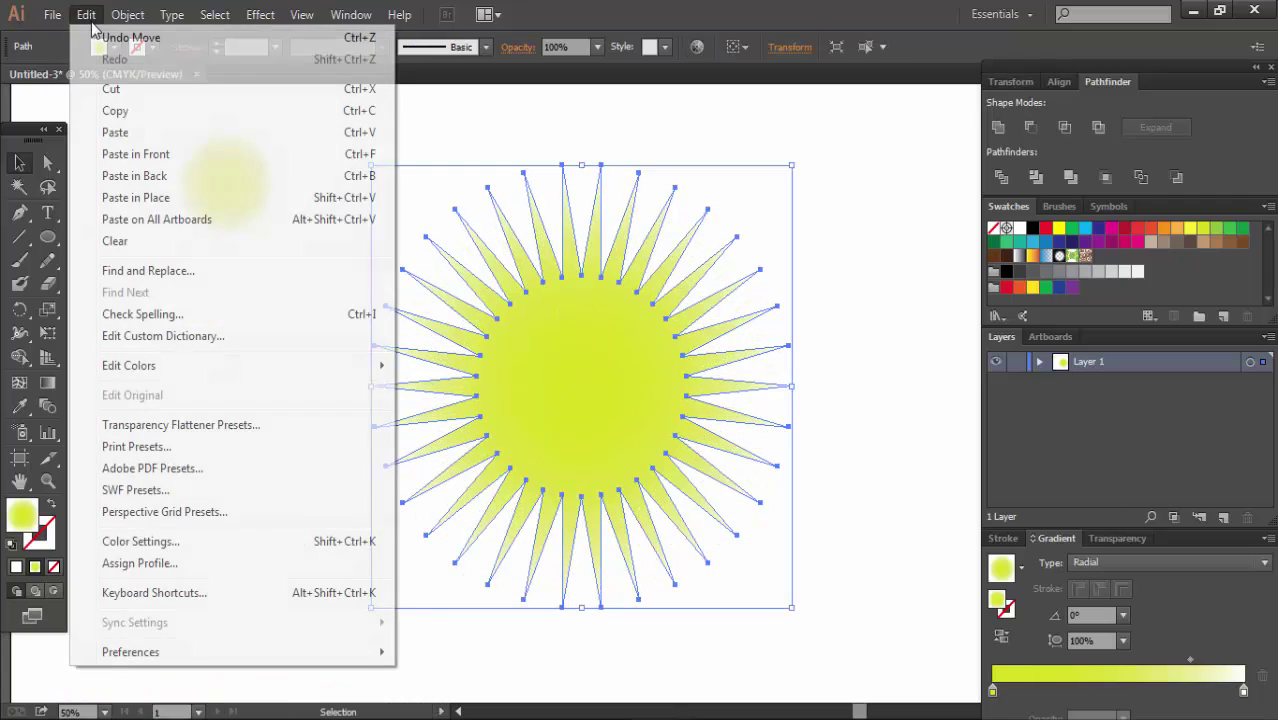
left_click(112, 116)
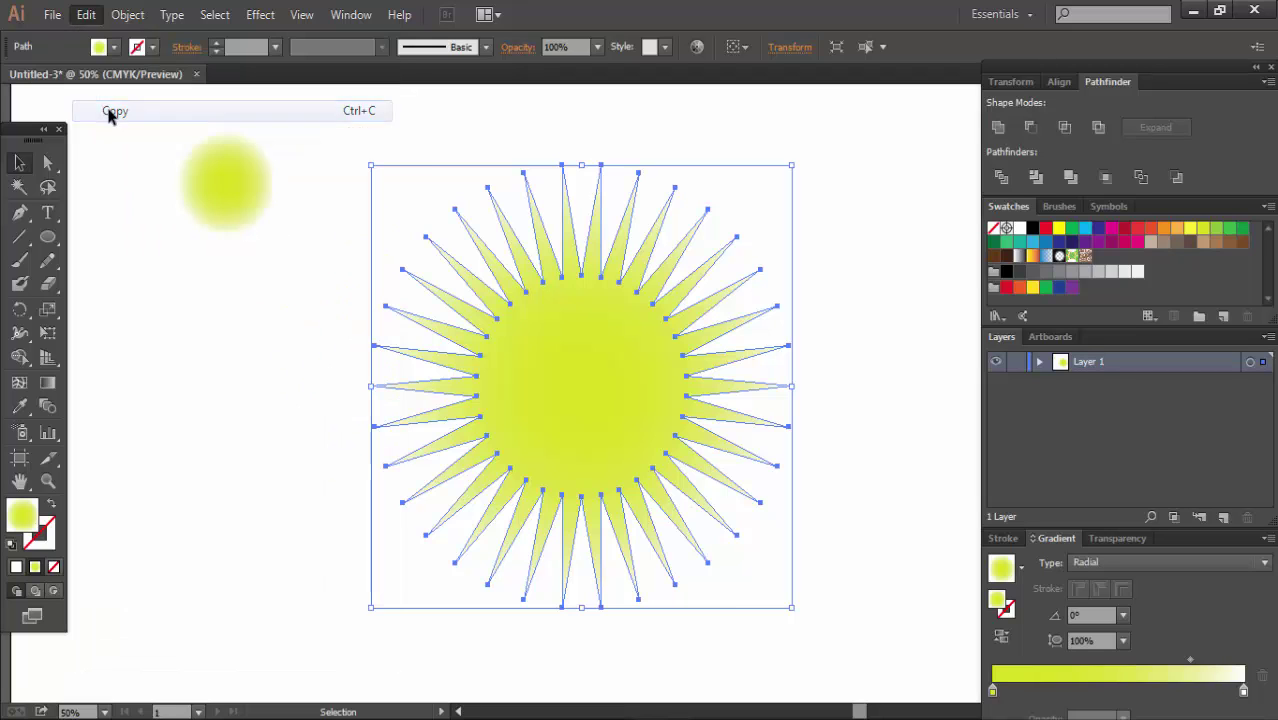
left_click(82, 18)
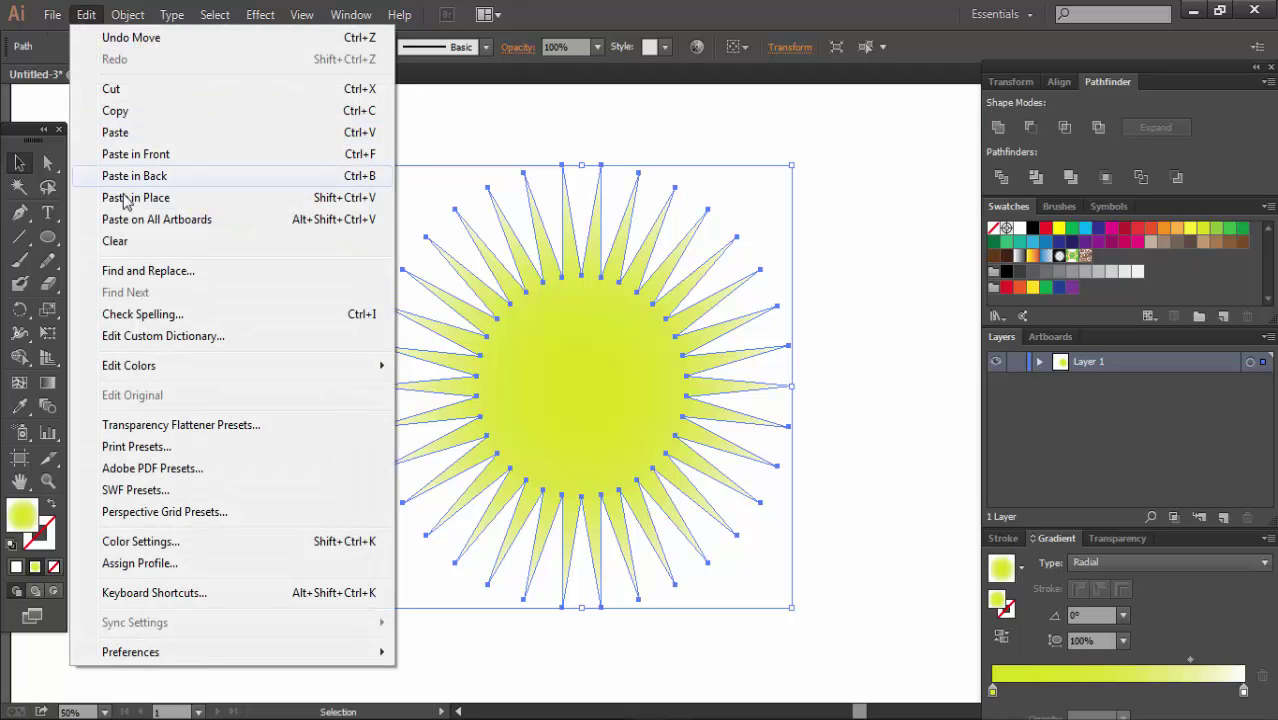
left_click(115, 132)
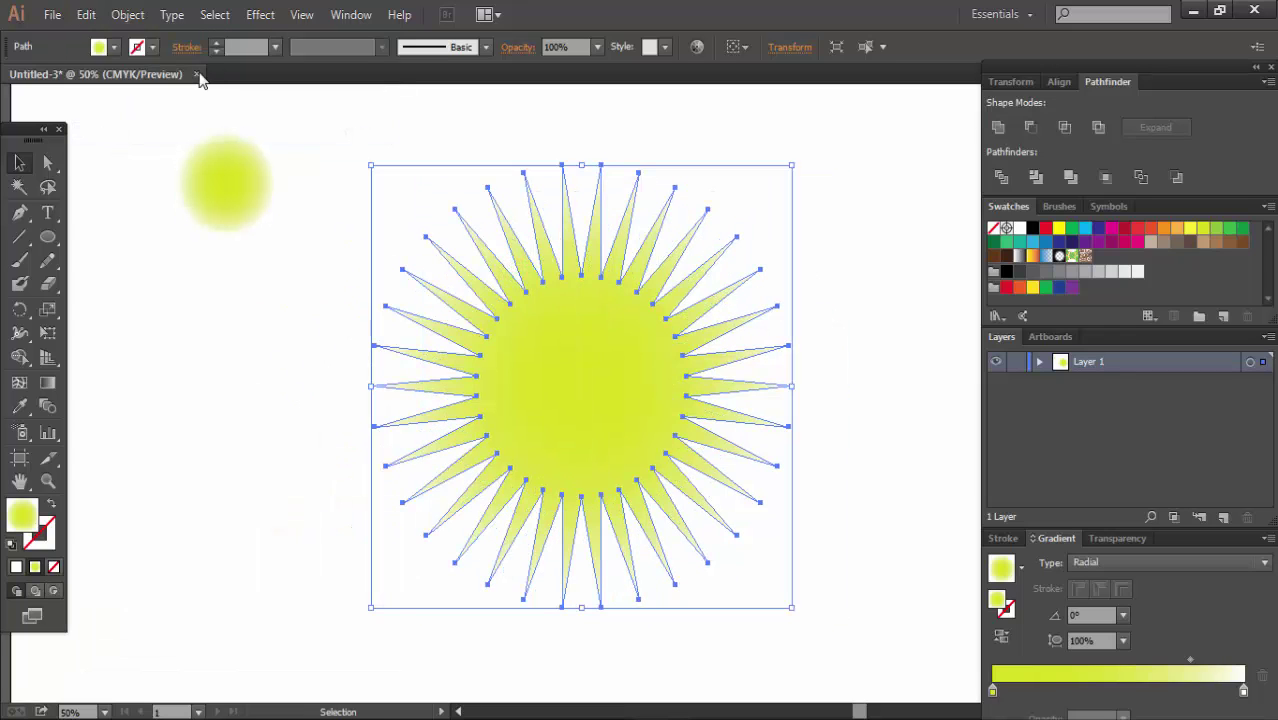
left_click(86, 14)
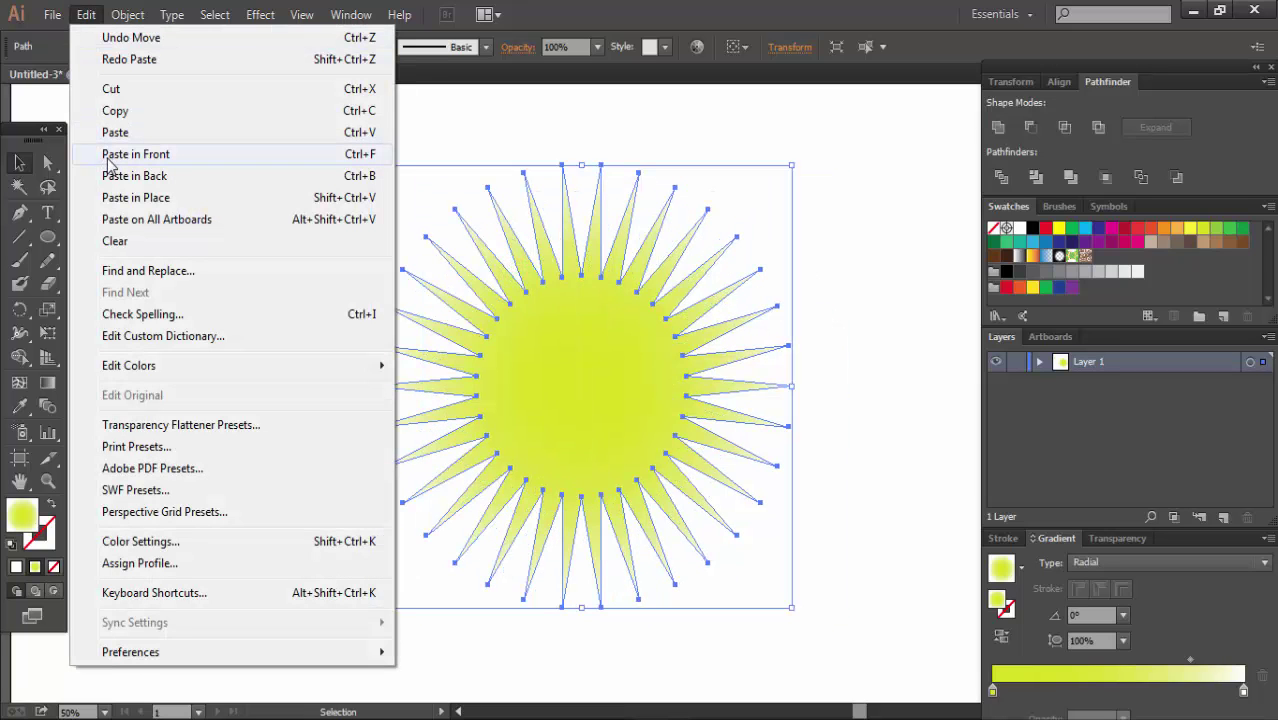
left_click(109, 158)
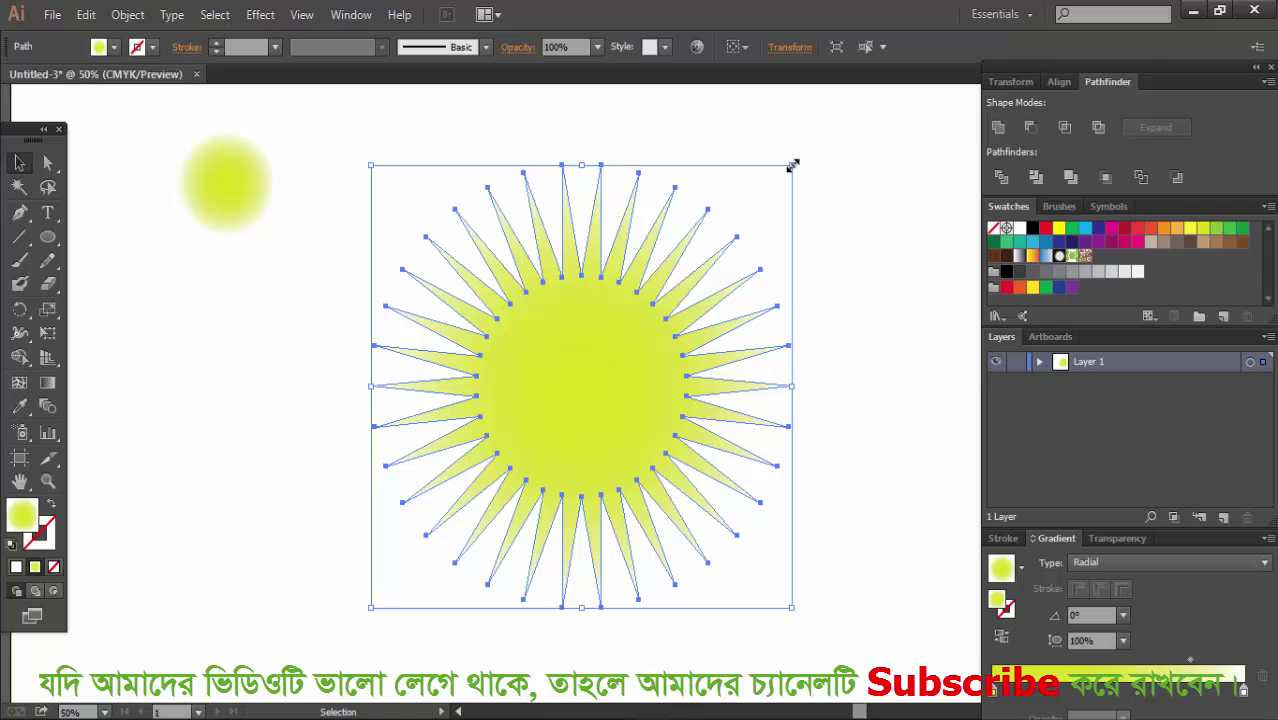
- Shrink the pasted copy around its centre to a tiny dot
left_click_drag(792, 165, 676, 340)
key("ctrl+z")
left_click_drag(792, 168, 622, 385)
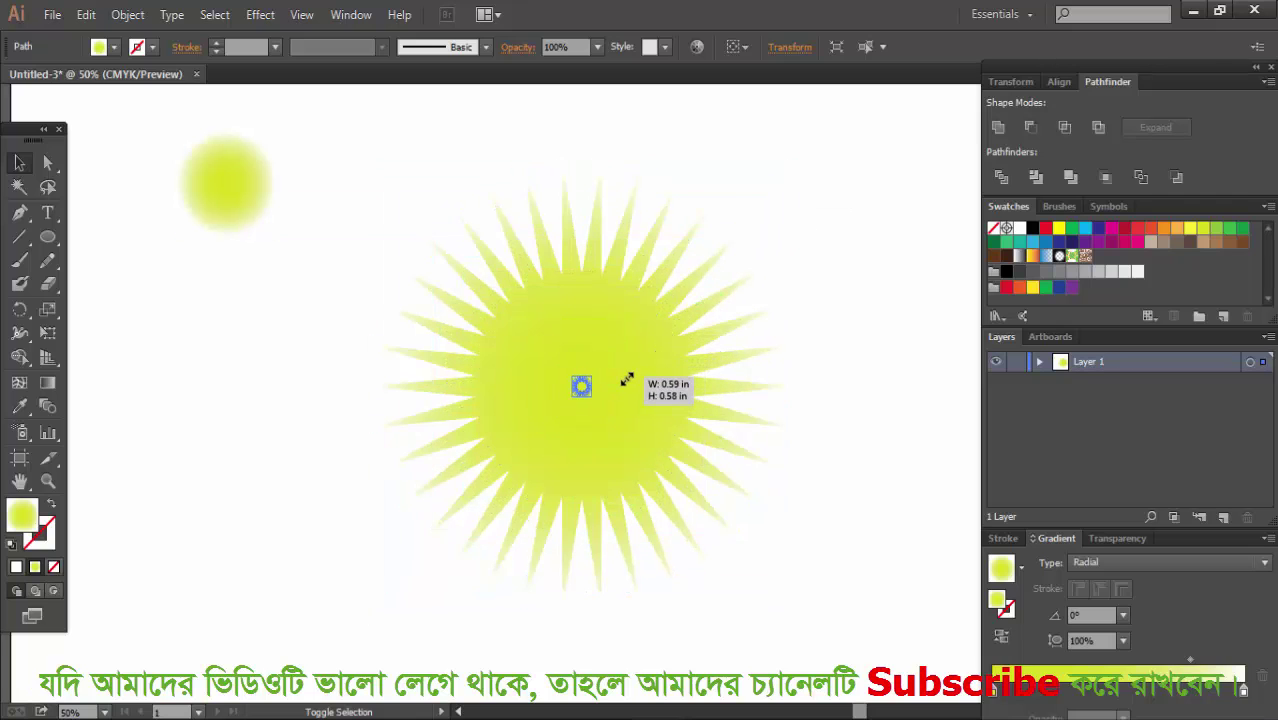
left_click_drag(622, 385, 579, 372)
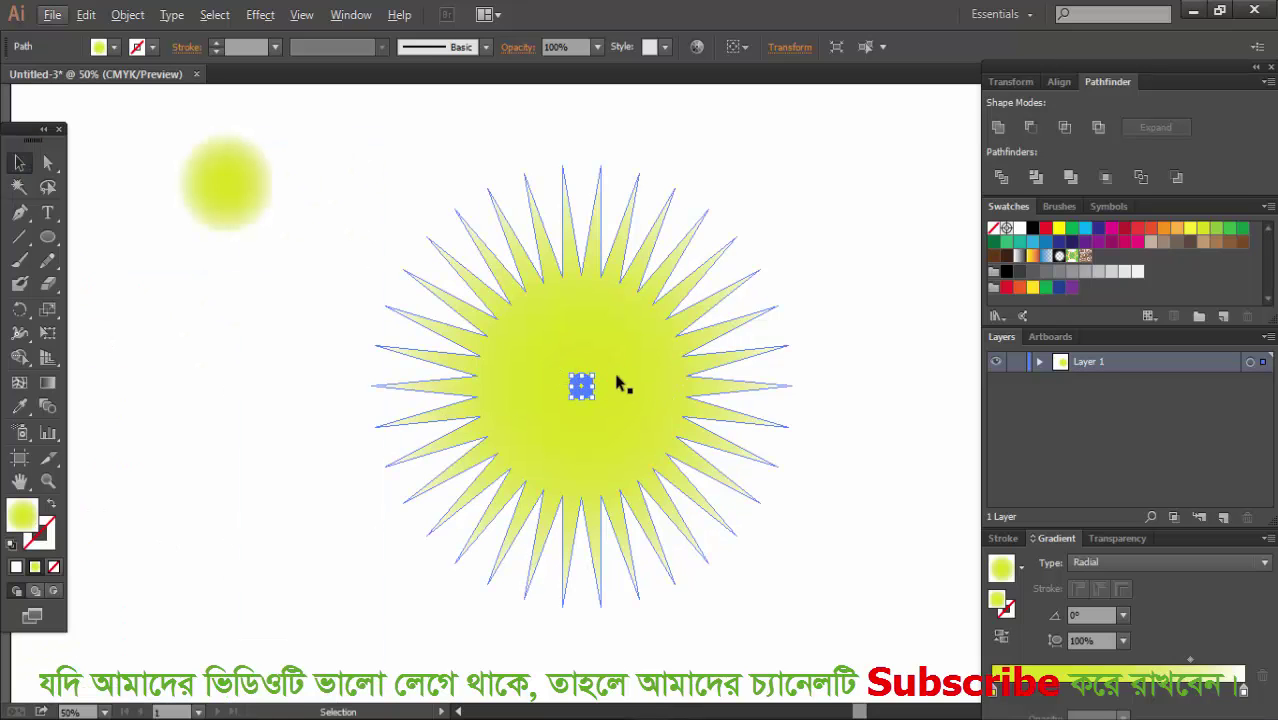
- Shrink the centre copy even smaller, then marquee-select both starbursts
left_click(879, 339)
key("ctrl+plus")
key("ctrl+plus")
key("ctrl+plus")
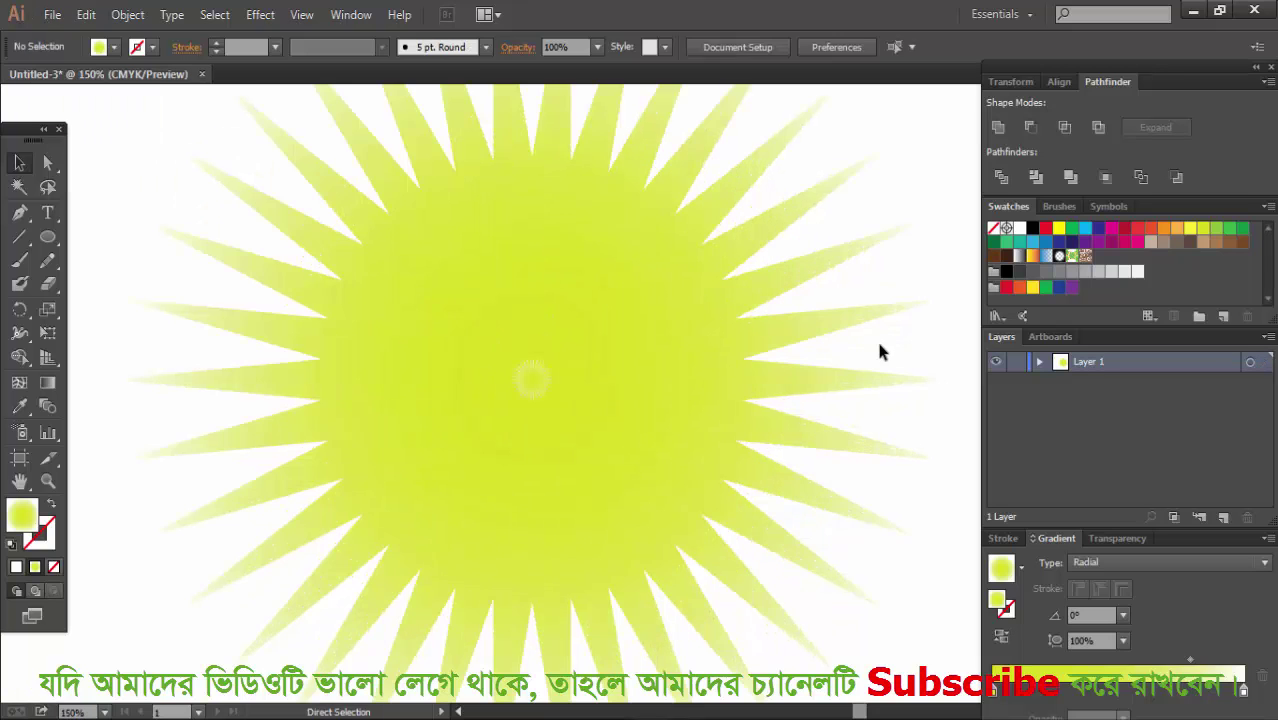
key("ctrl+plus")
key("ctrl+plus")
key("ctrl+plus")
key("ctrl+plus")
left_click_drag(264, 360, 919, 503)
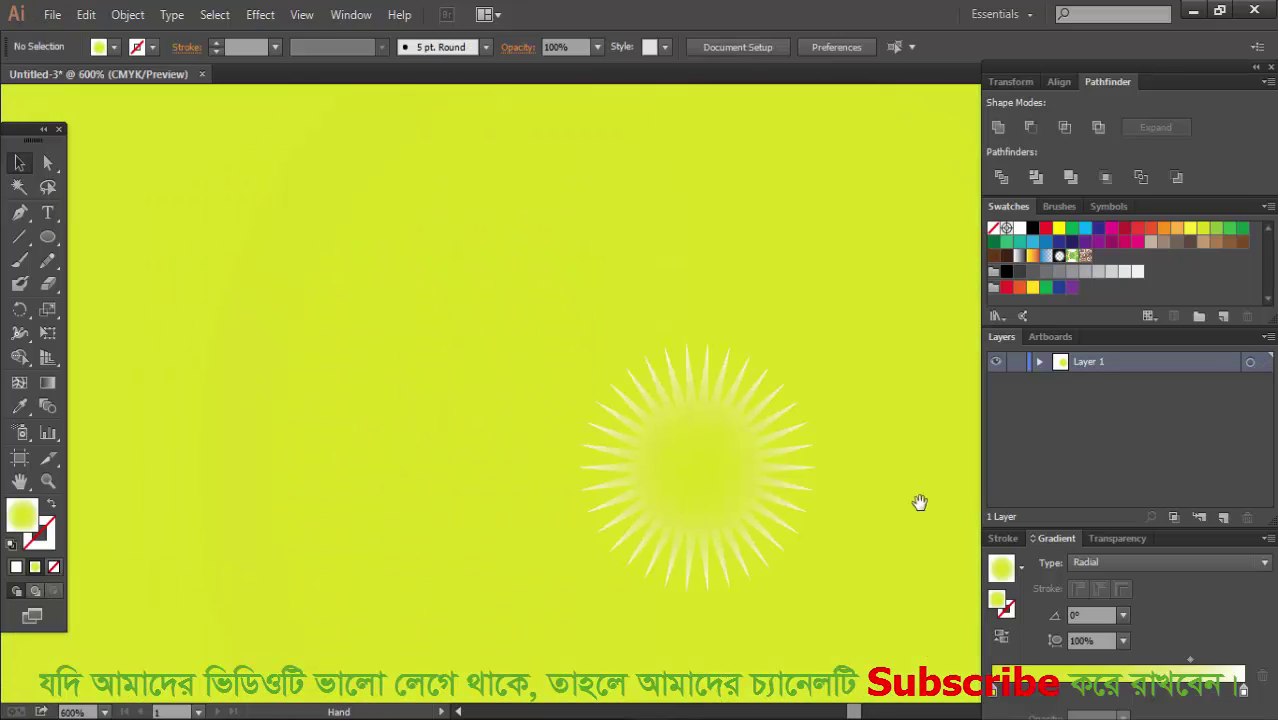
left_click_drag(782, 465, 696, 442)
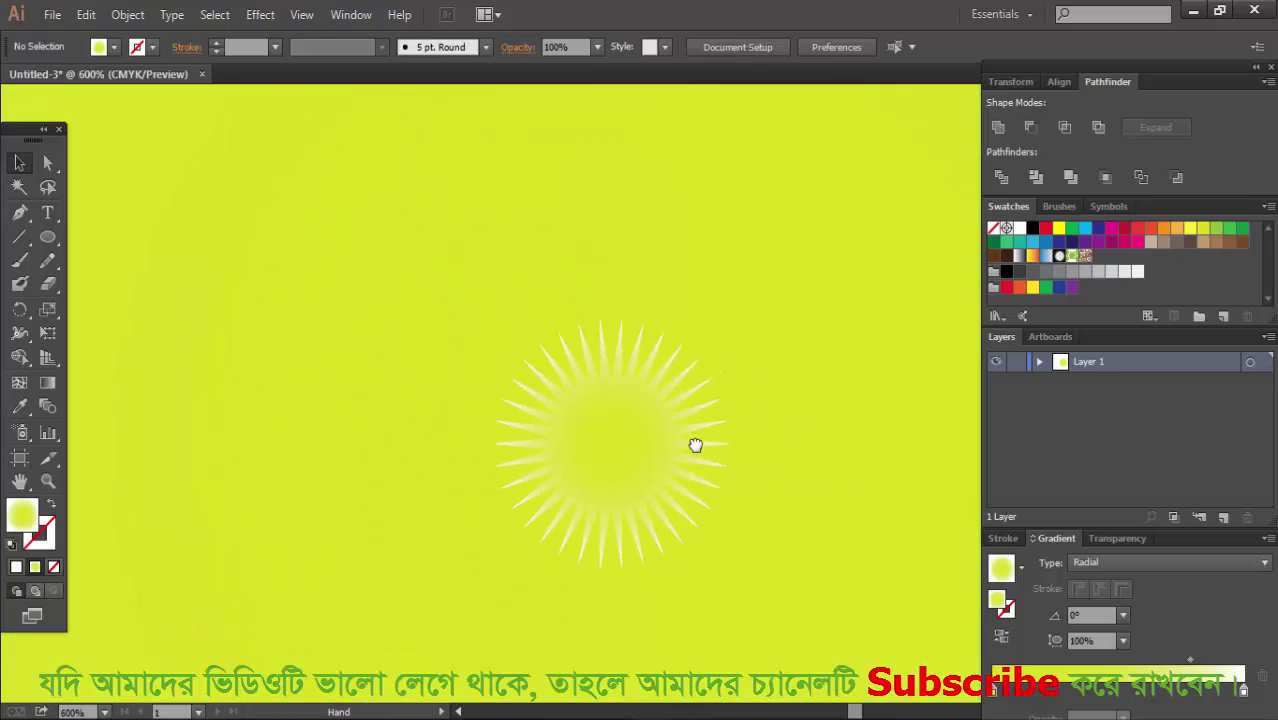
left_click(640, 392)
left_click_drag(728, 318, 658, 396)
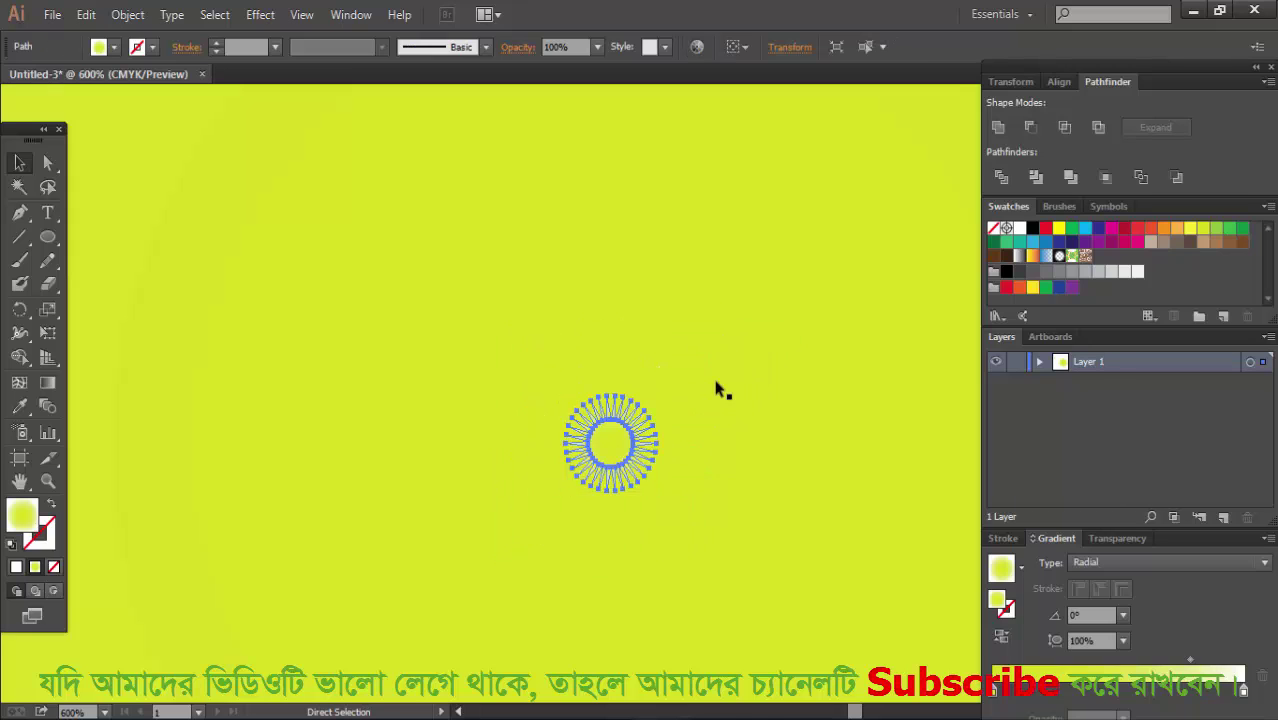
key("ctrl+minus")
key("ctrl+minus")
key("ctrl+minus")
key("ctrl+minus")
key("ctrl+minus")
key("ctrl+minus")
key("ctrl+minus")
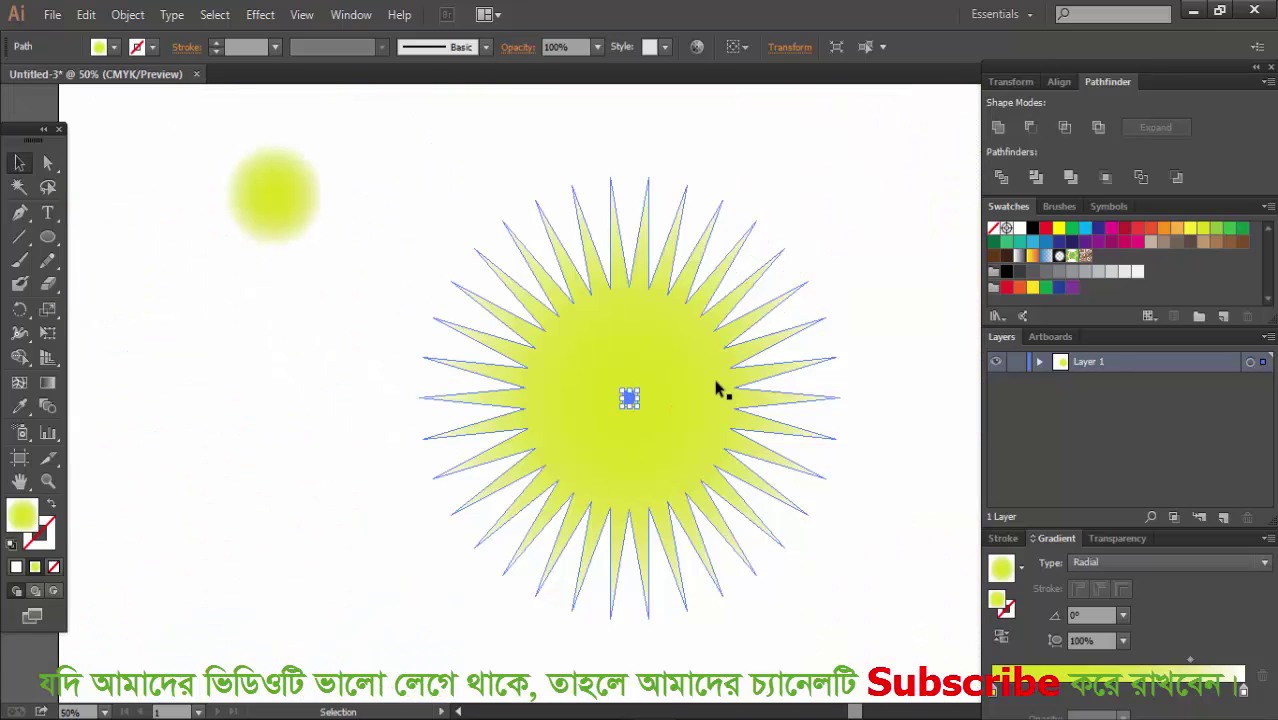
mouse_move(416, 172)
left_mouse_down()
mouse_move(757, 571)
mouse_move(888, 650)
left_mouse_up()
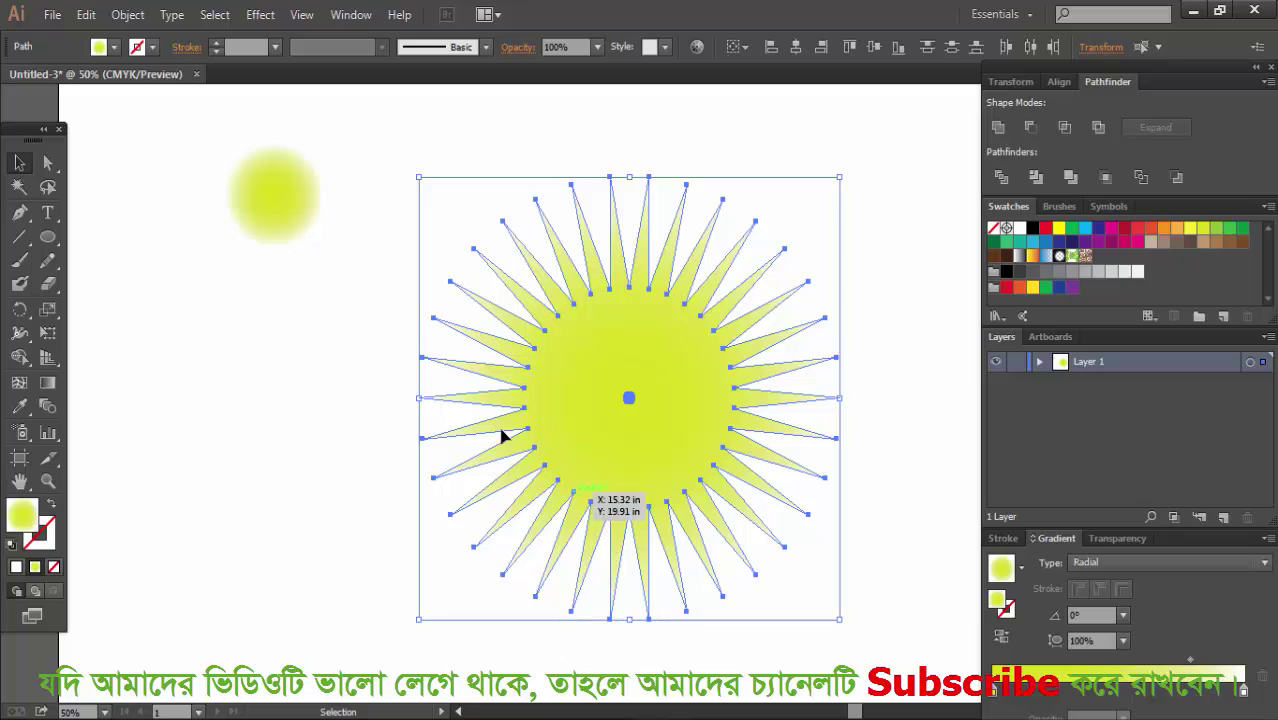
- Set Blend Options to 100 specified steps with Align to Path
left_click(126, 15)
mouse_move(151, 460)
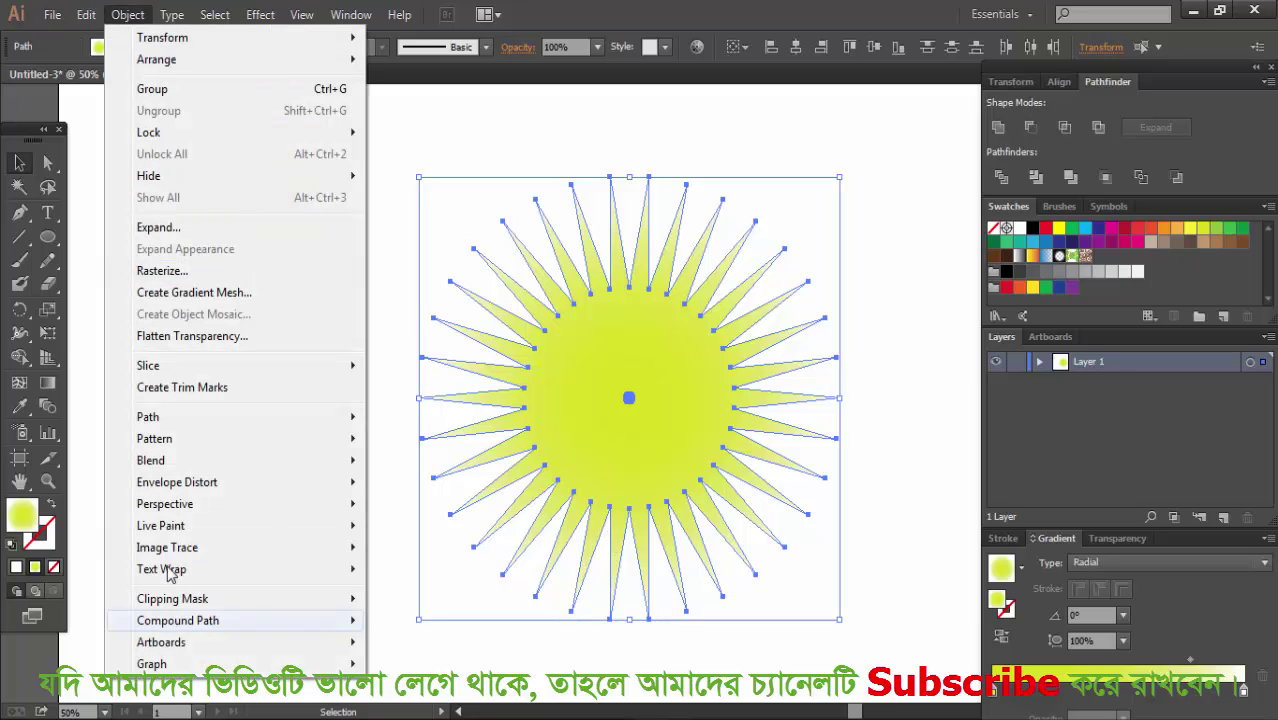
left_click(440, 514)
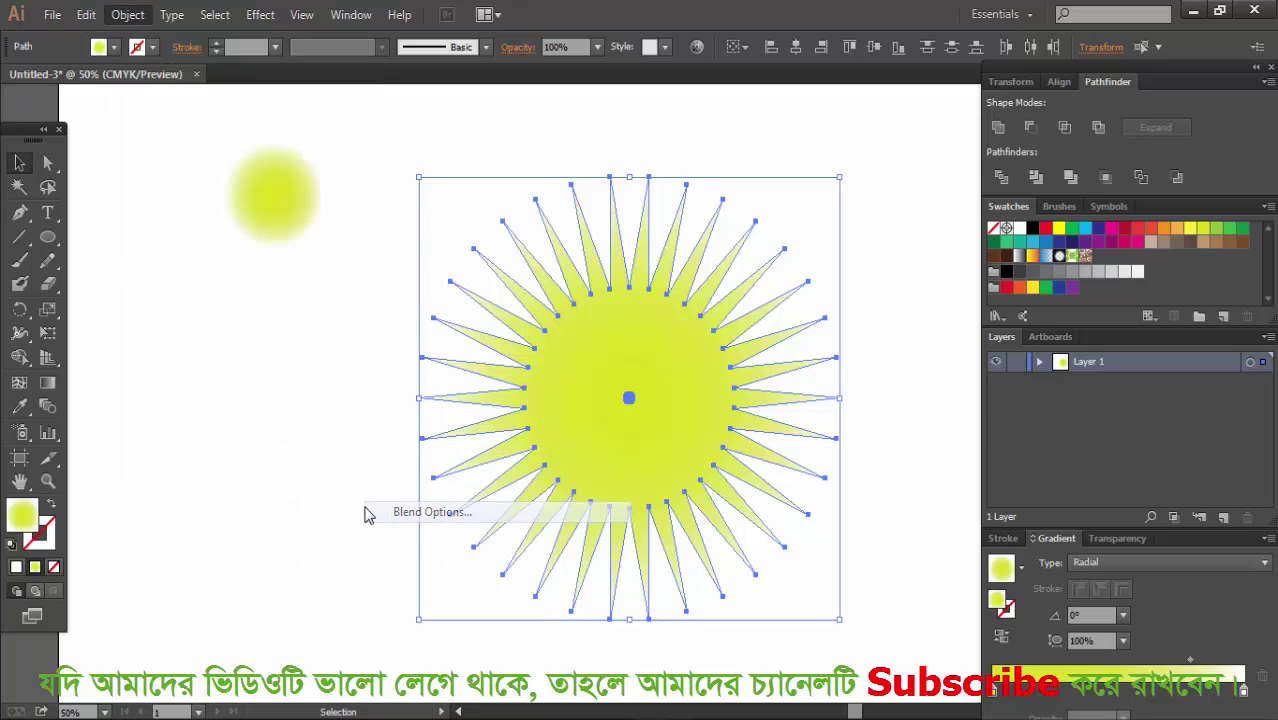
left_click(1055, 279)
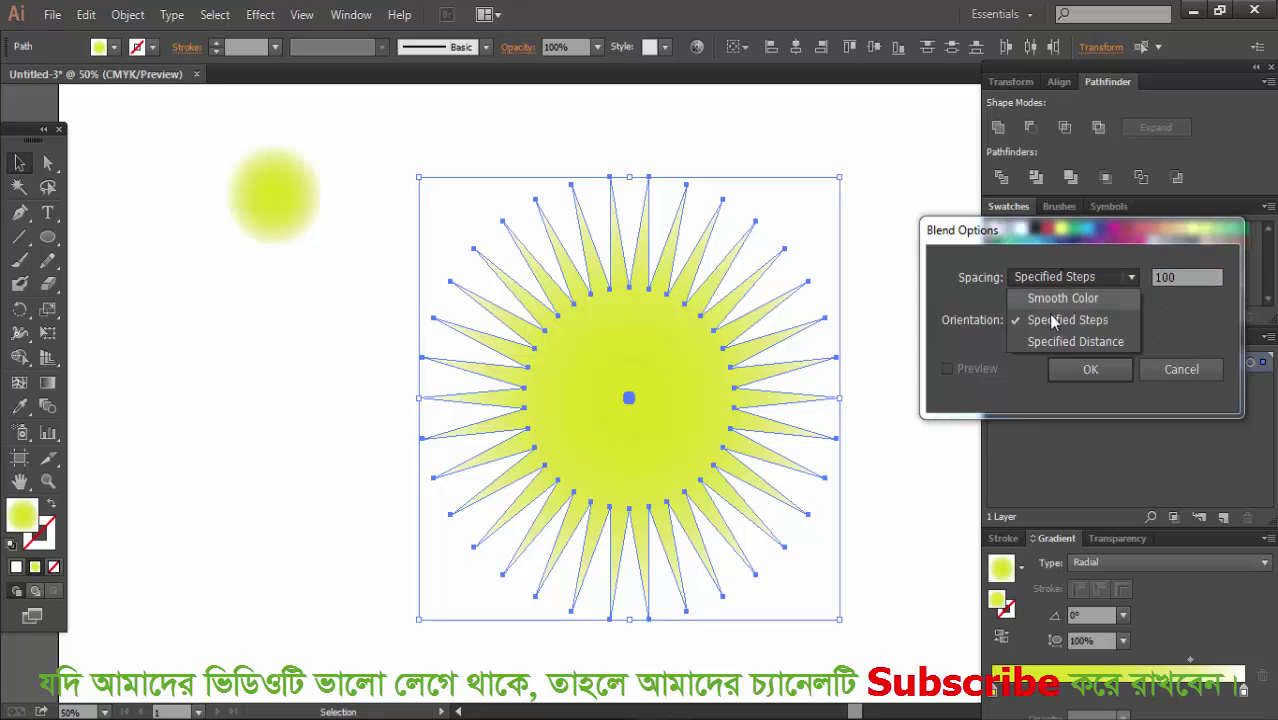
left_click(1062, 320)
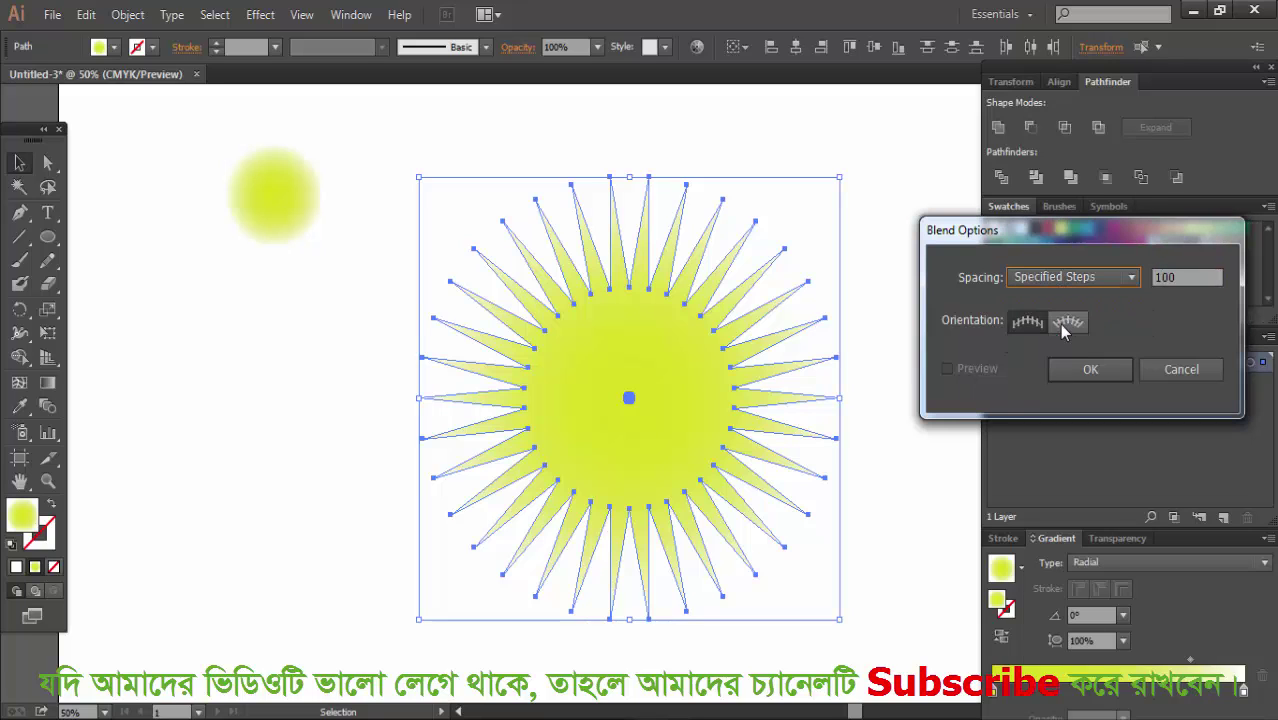
key("Tab")
left_click(1100, 369)
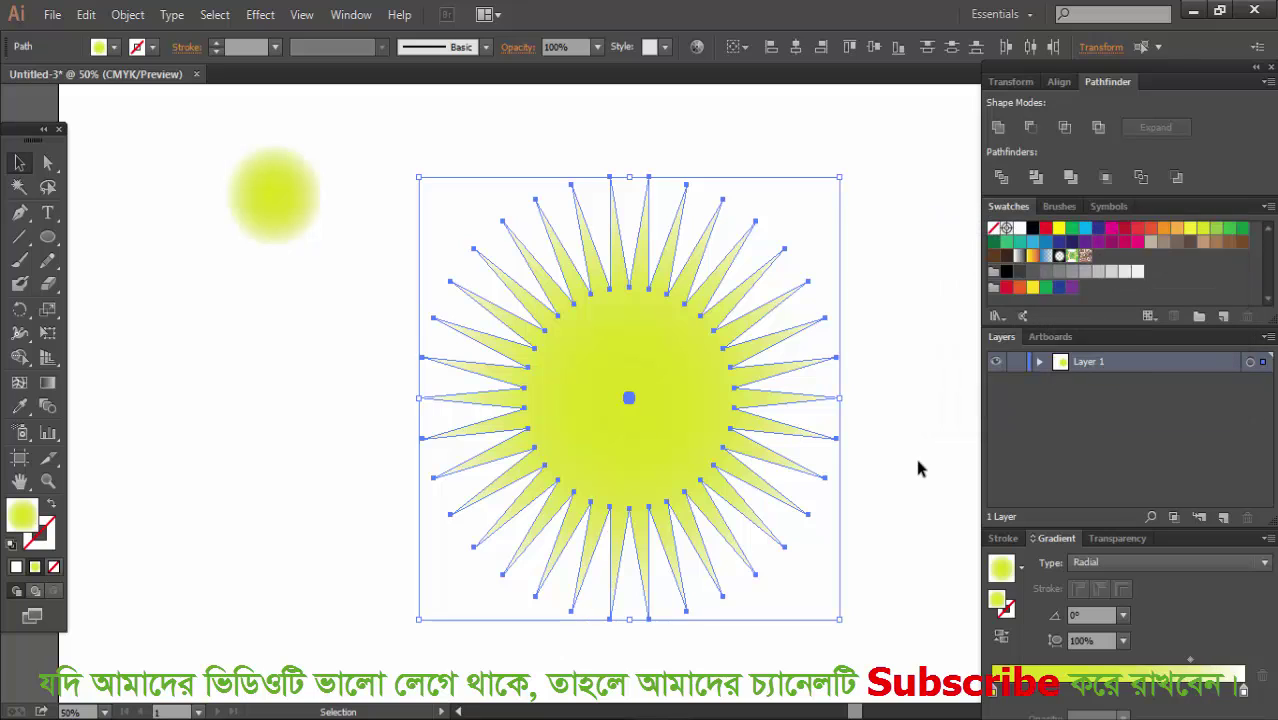
- Make a blend between the large and tiny starbursts
left_click_drag(907, 635, 468, 230)
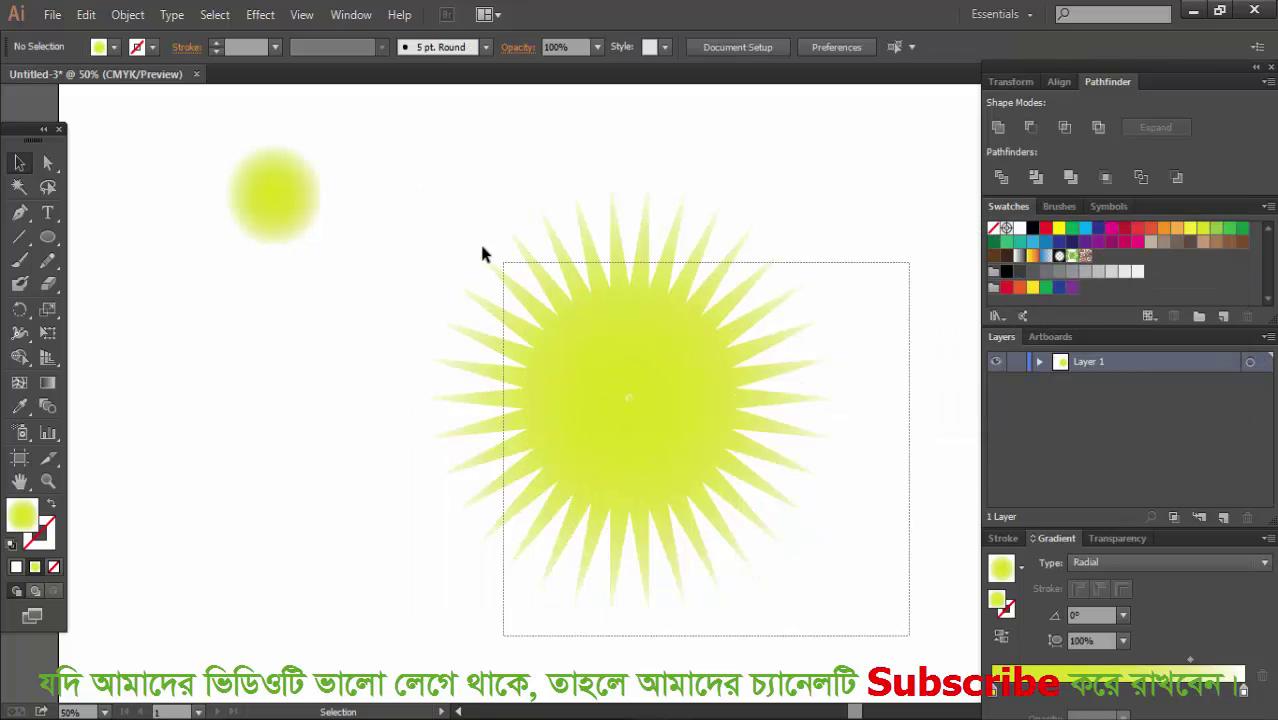
left_click_drag(672, 433, 645, 426)
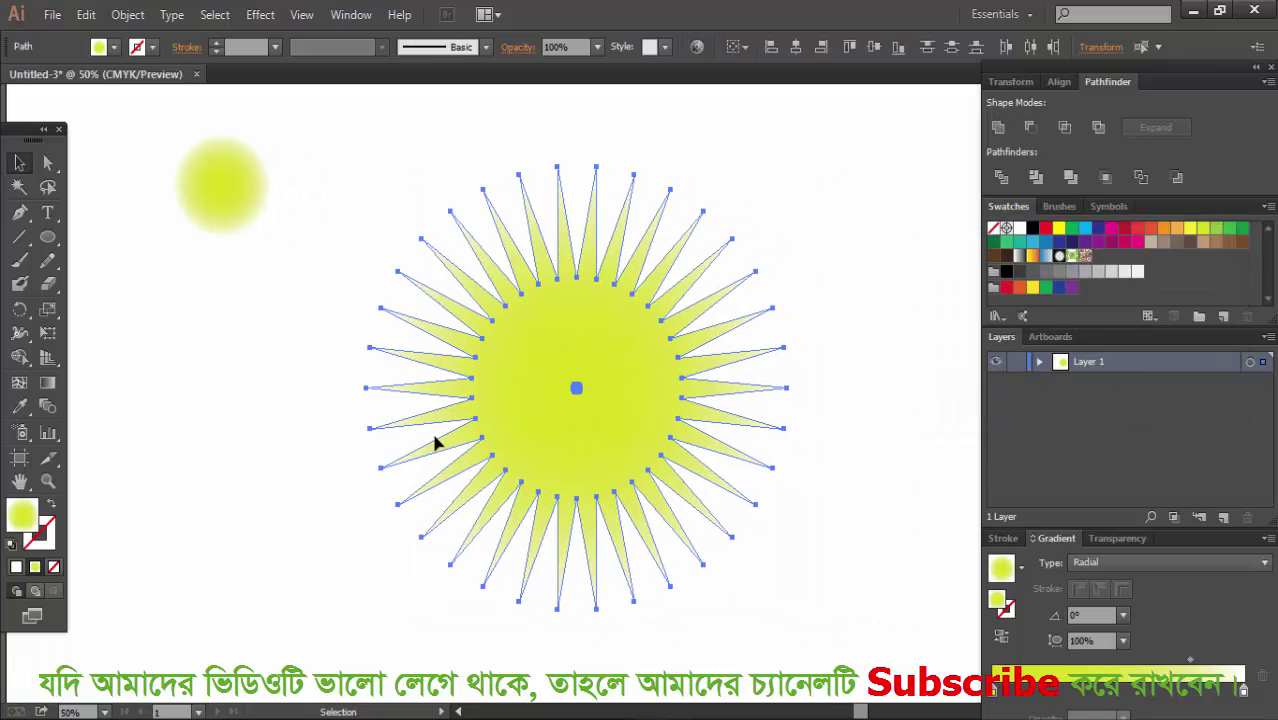
left_click(124, 18)
mouse_move(151, 460)
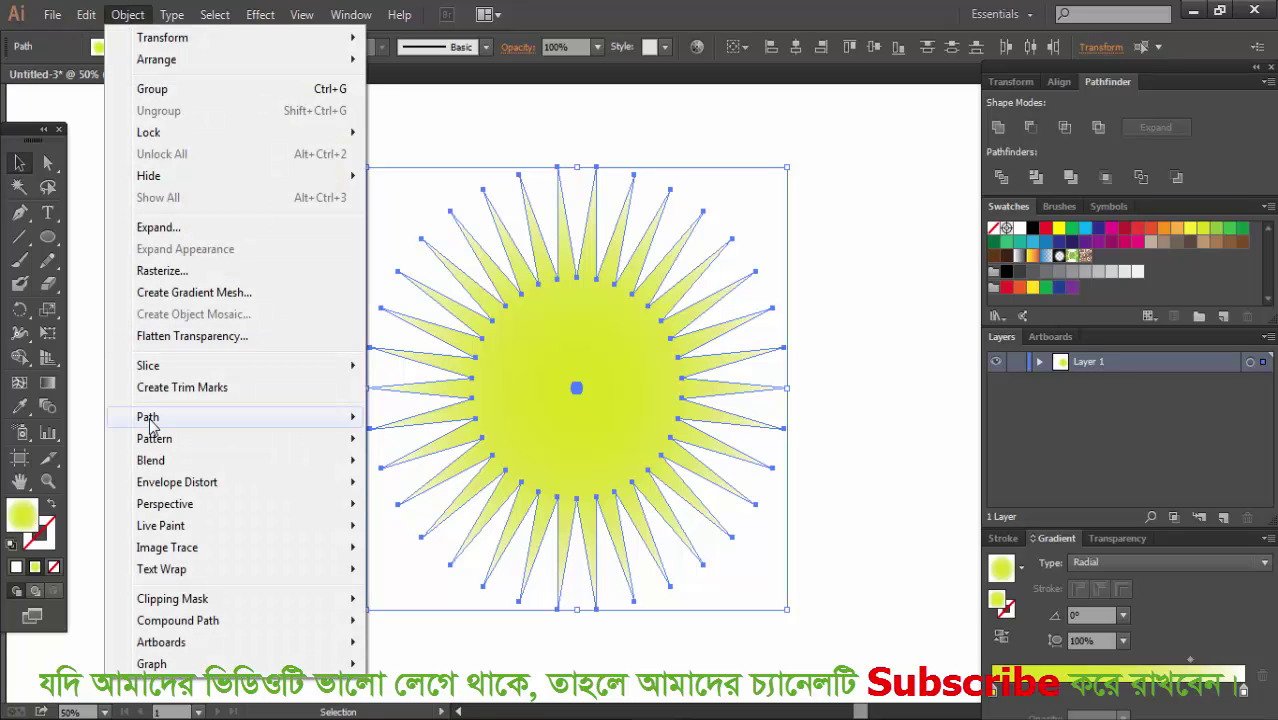
left_click(405, 462)
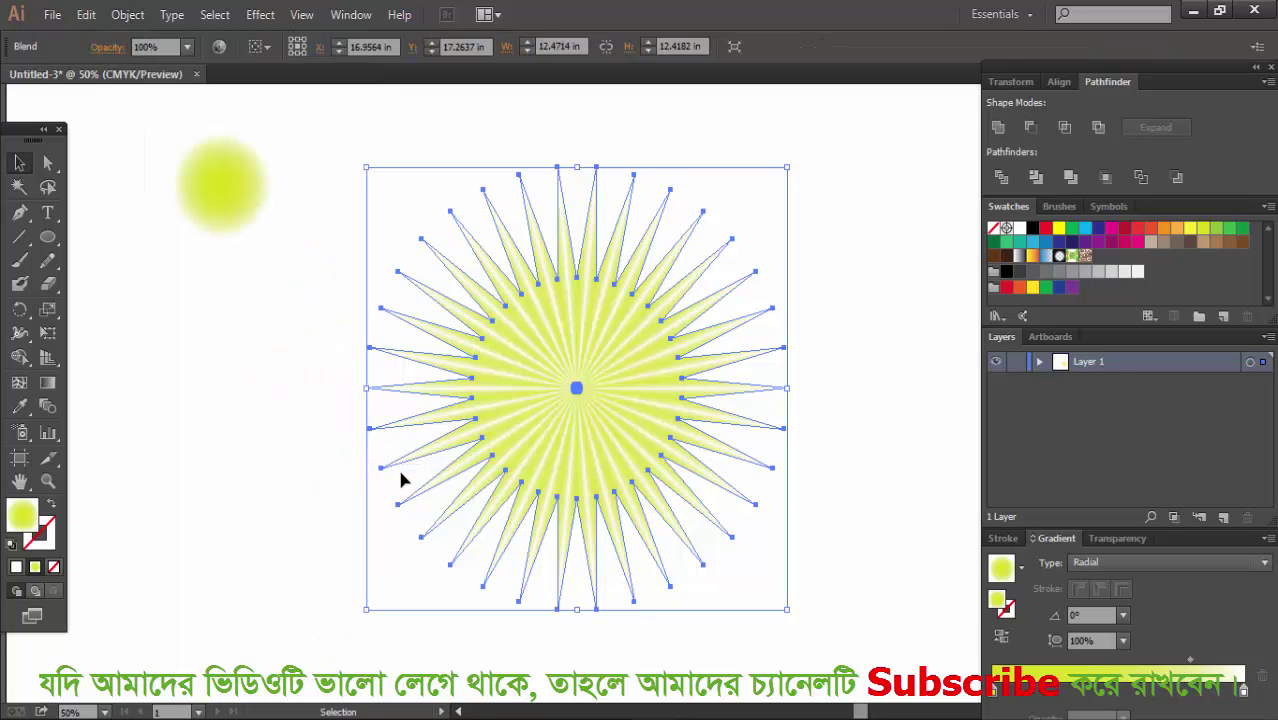
left_click(220, 478)
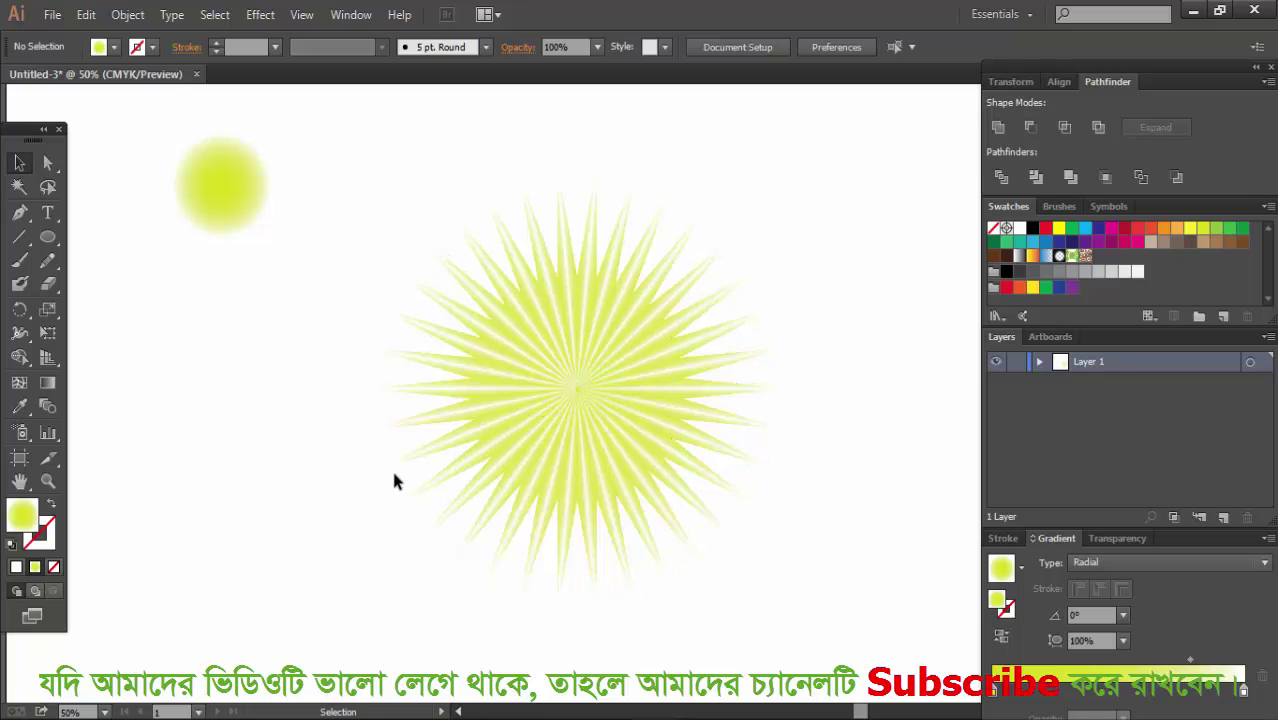
left_click_drag(270, 354, 770, 468)
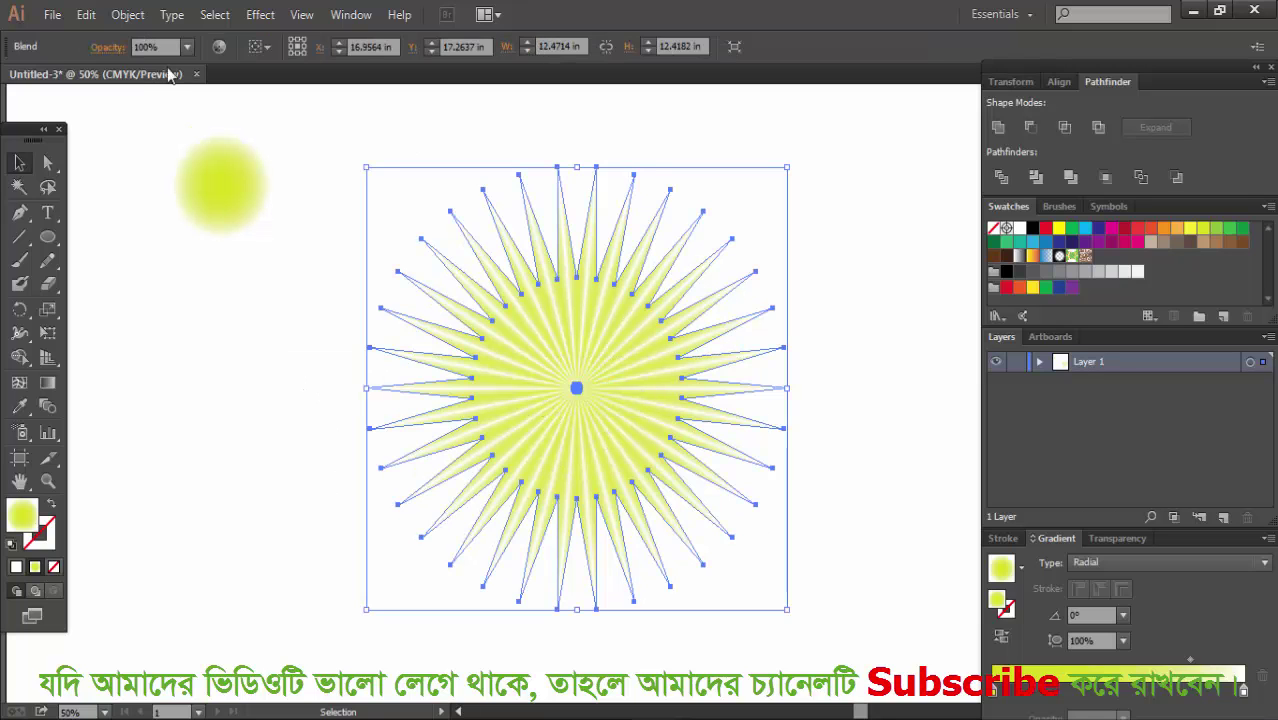
left_click(255, 16)
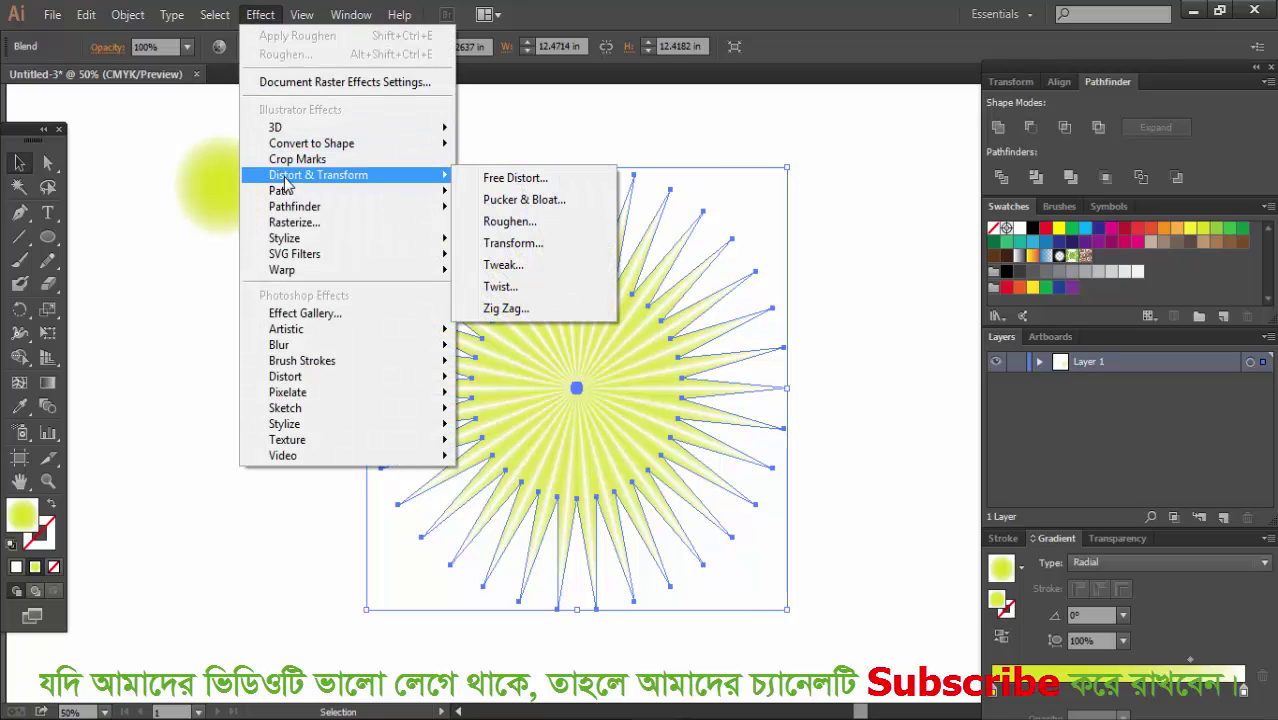
mouse_move(318, 175)
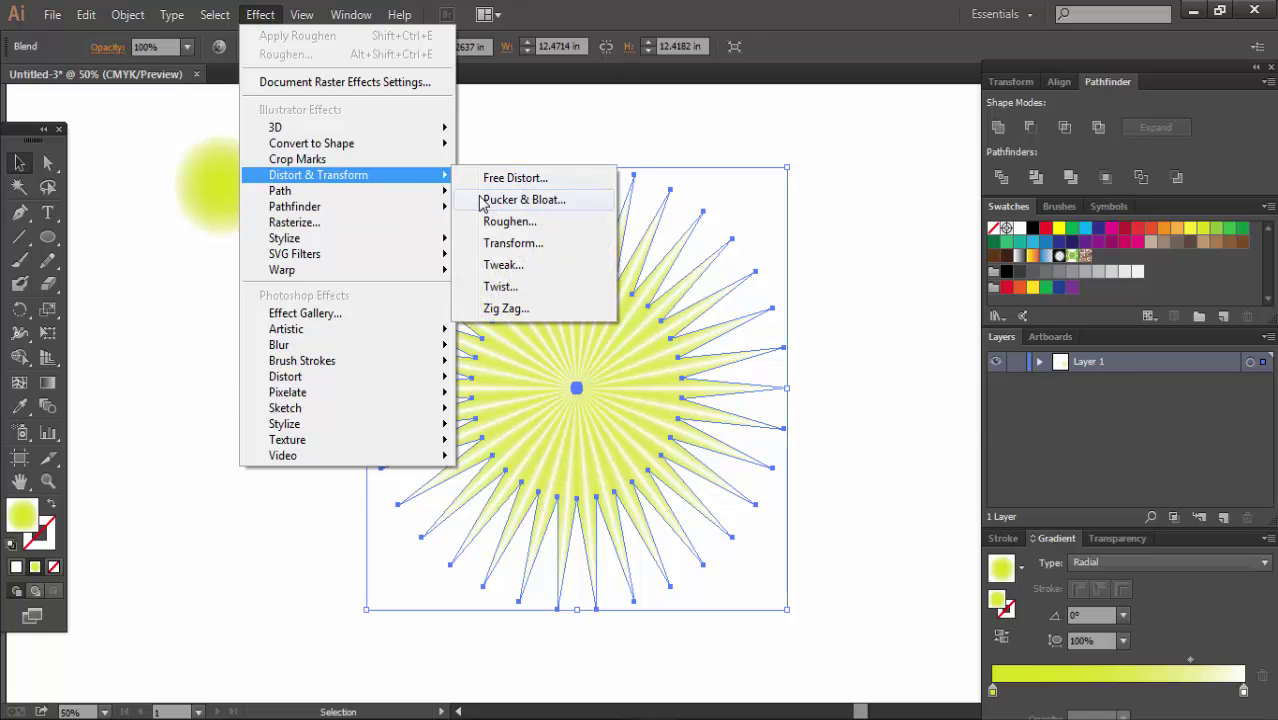
- Apply Pucker & Bloat at -18% to the blended starburst
left_click(481, 201)
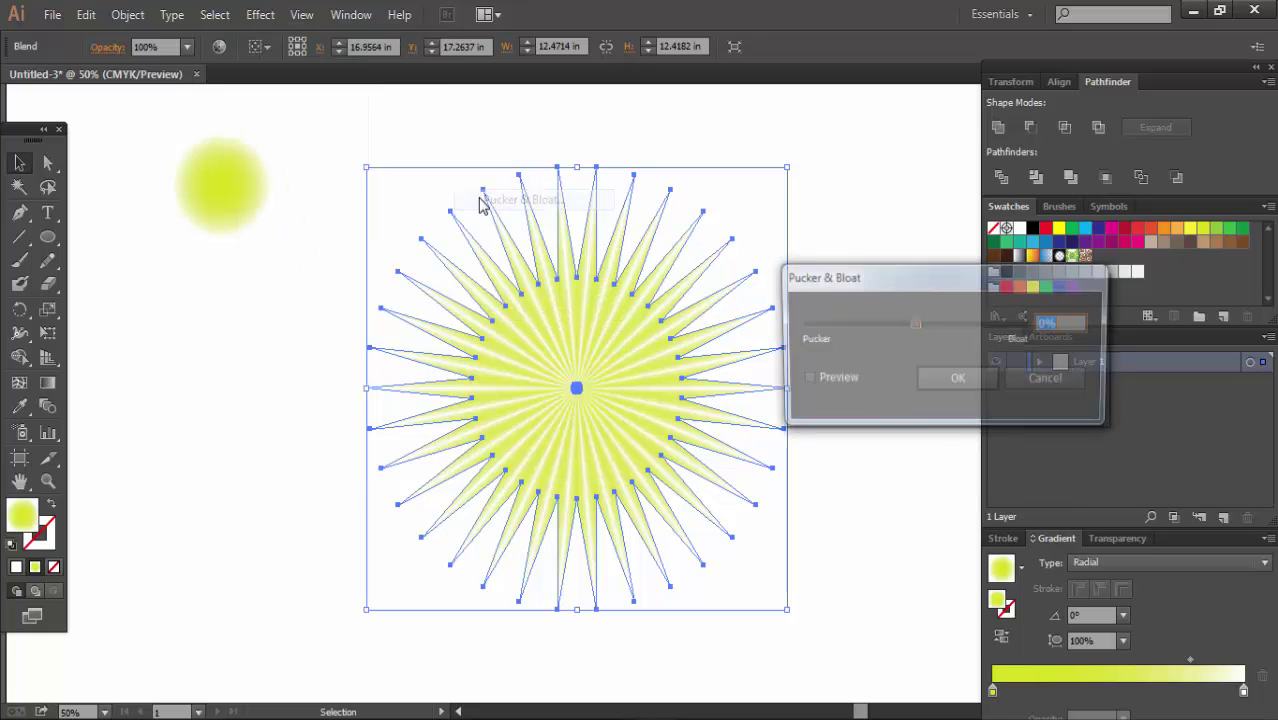
left_click(811, 387)
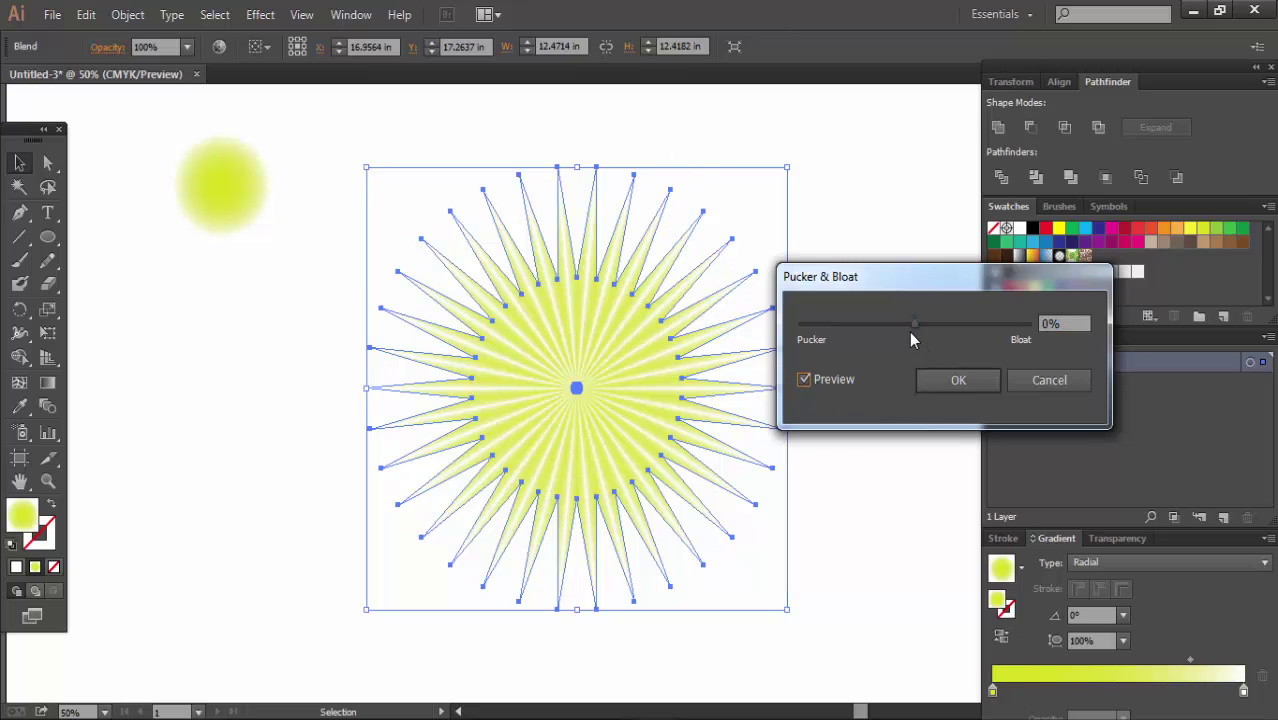
left_click_drag(912, 325, 900, 332)
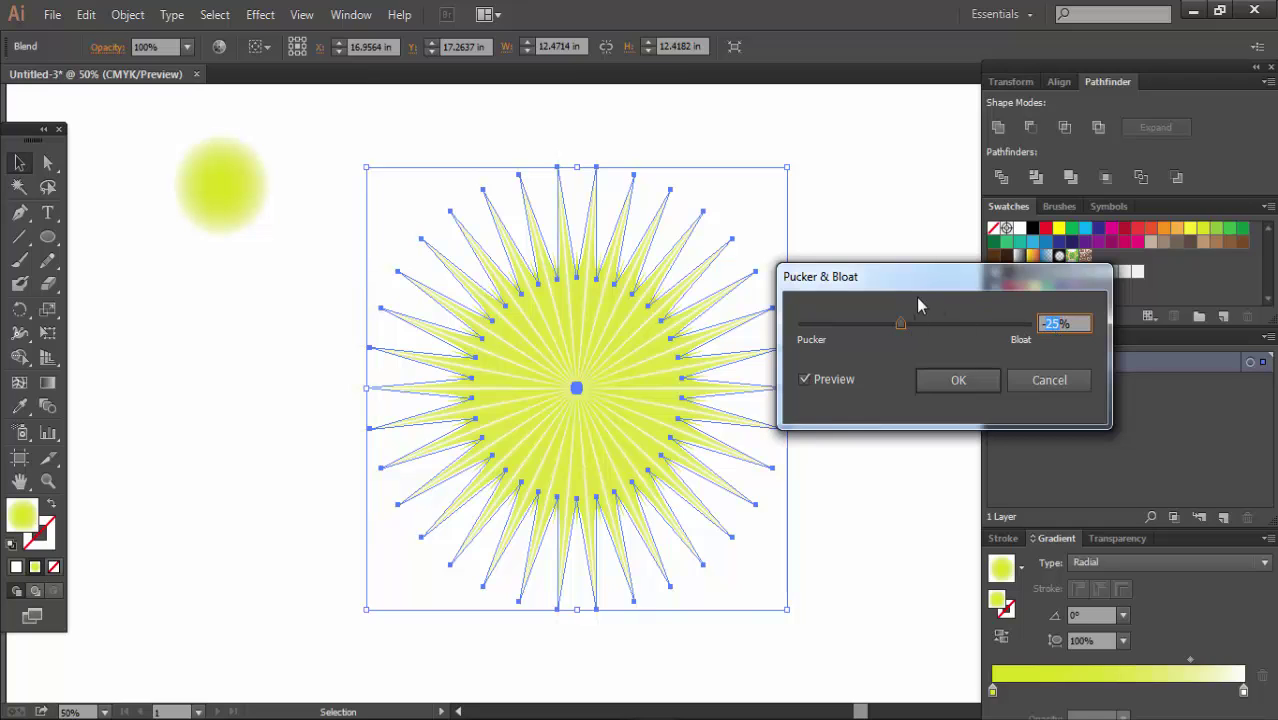
key("Up")
key("Up")
key("Up")
left_click(806, 381)
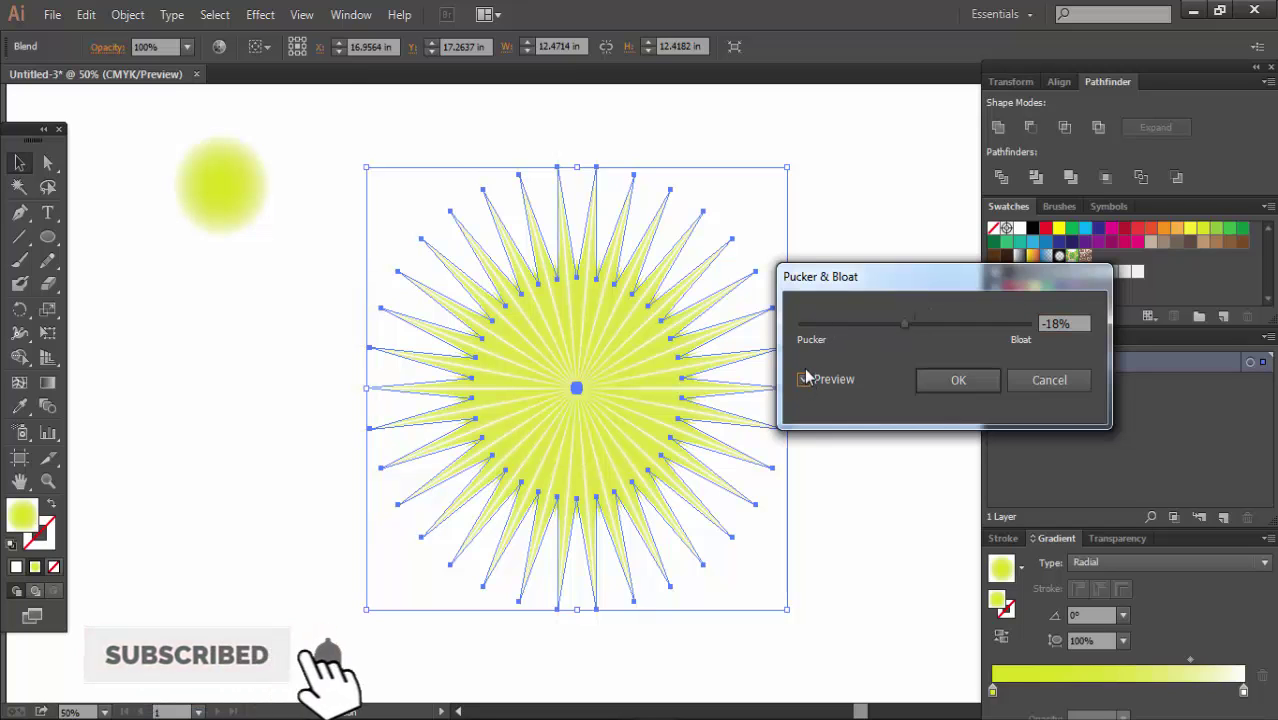
left_click(940, 385)
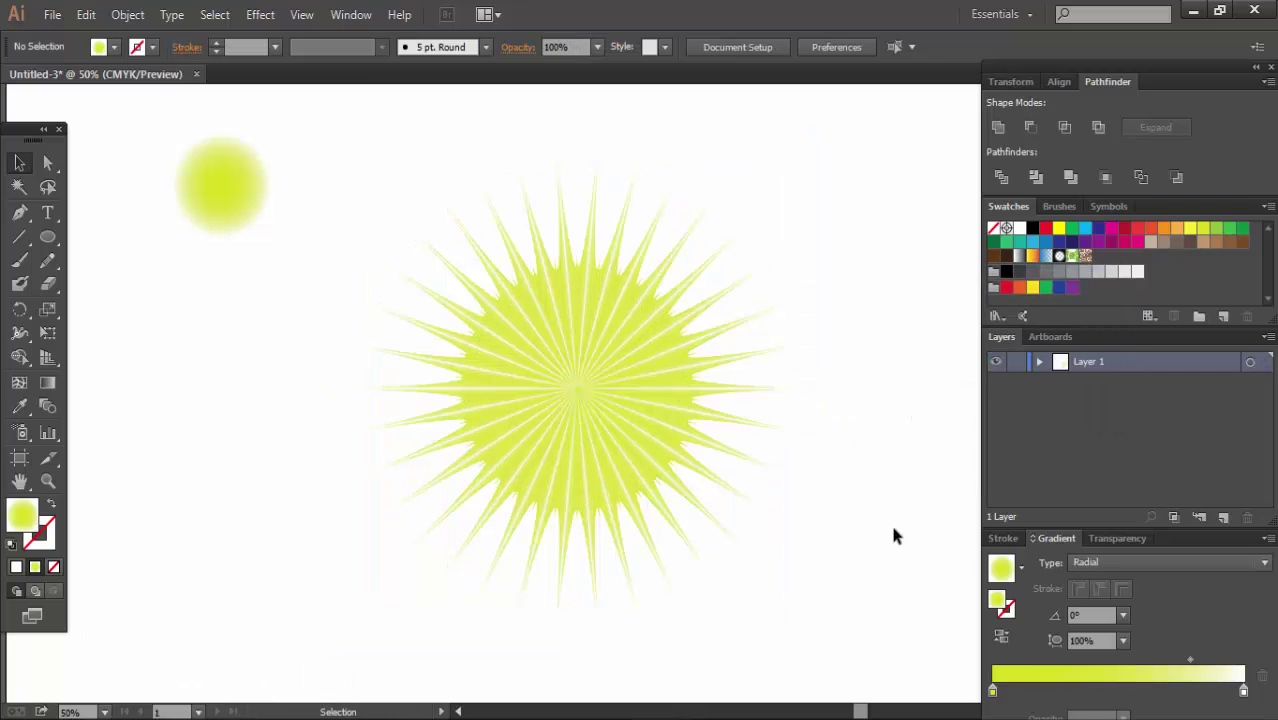
left_click_drag(893, 528, 446, 310)
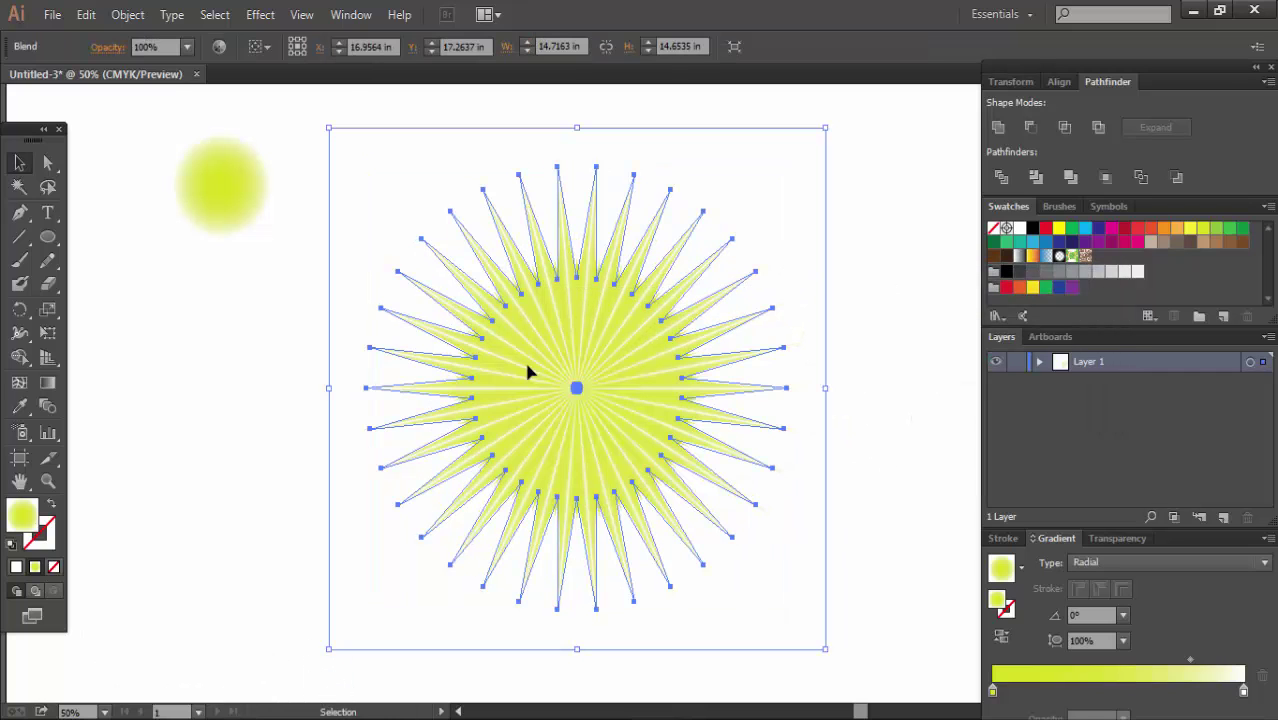
- Open Roughen with preview on and lower the detail to 0
left_click(260, 14)
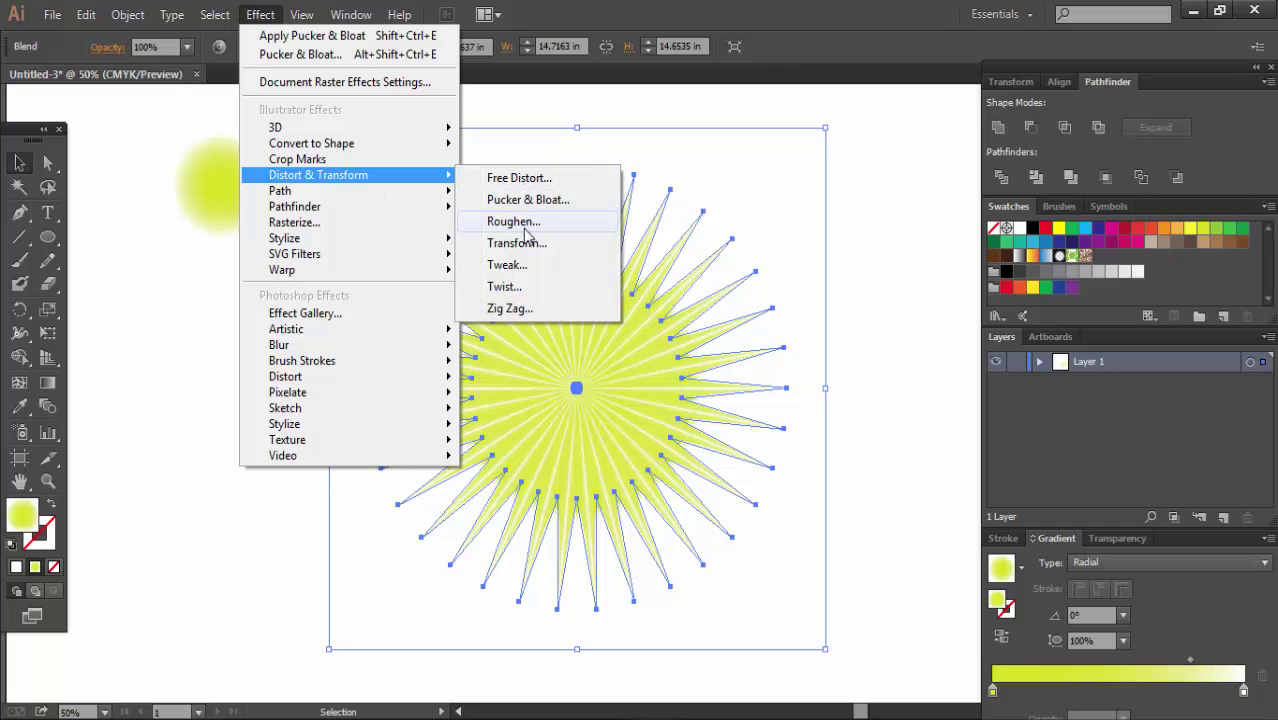
left_click(525, 227)
left_click(920, 421)
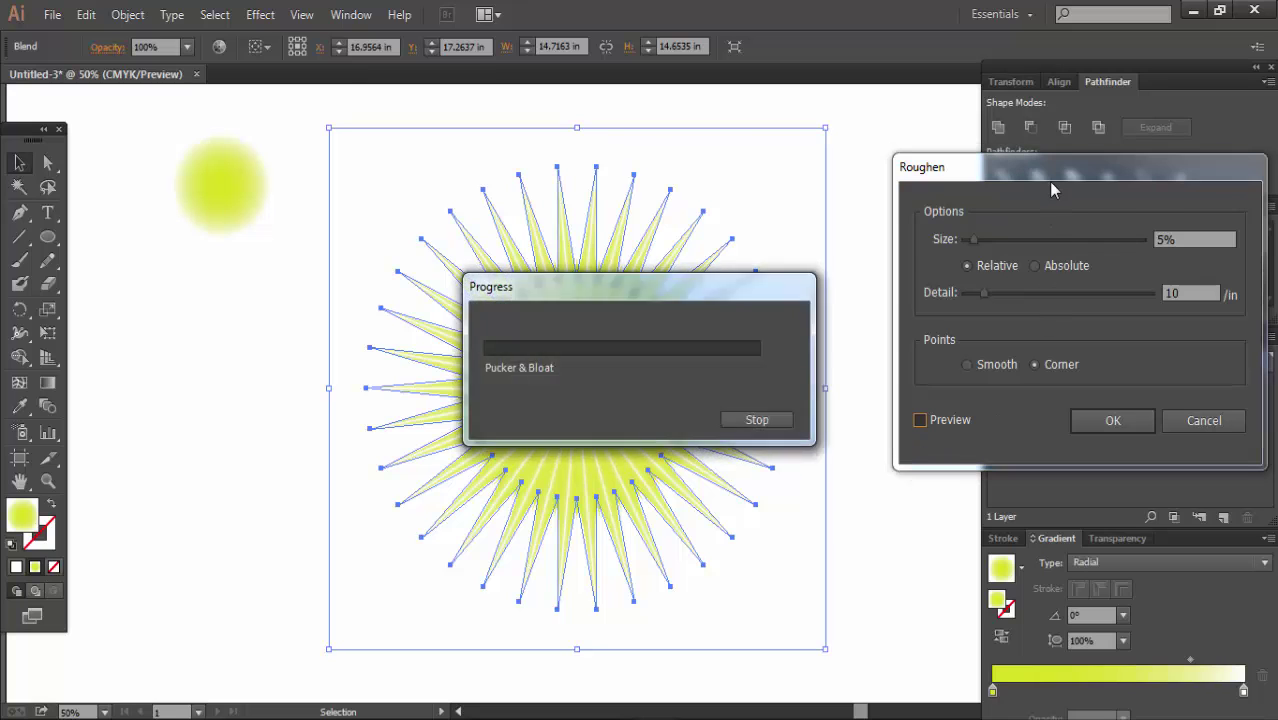
left_click_drag(1076, 179, 1052, 165)
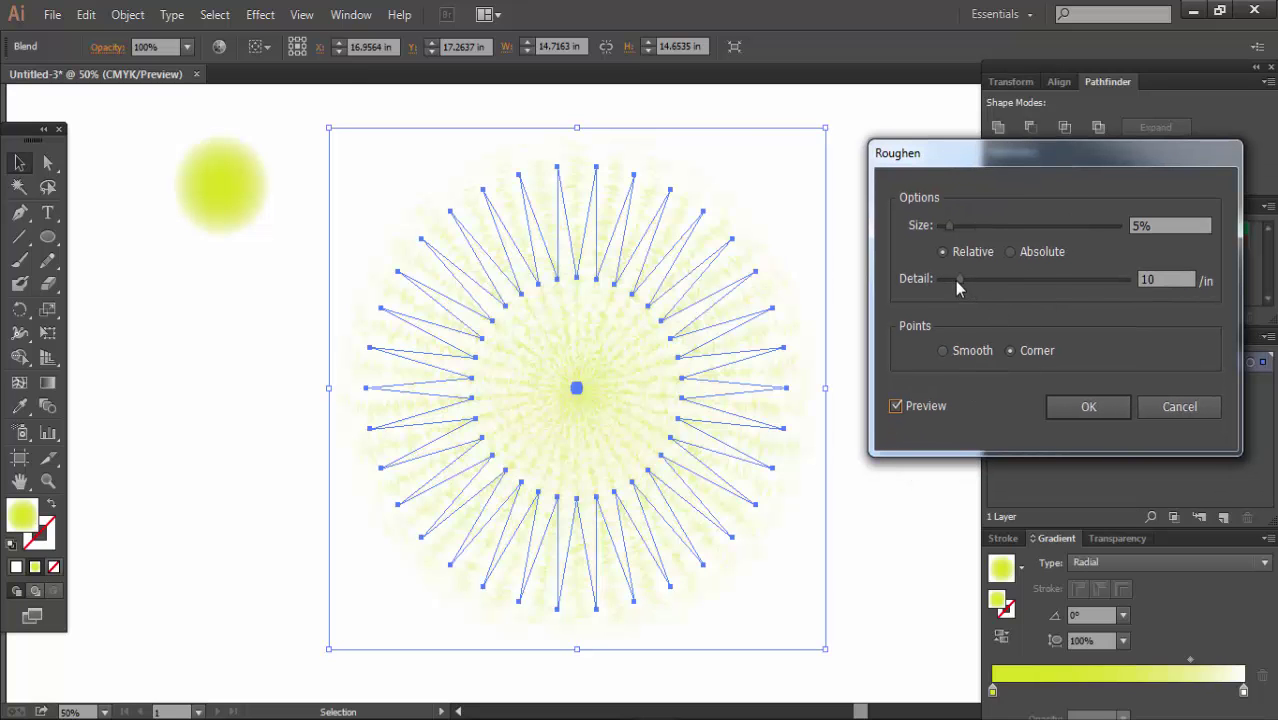
left_click_drag(956, 281, 946, 277)
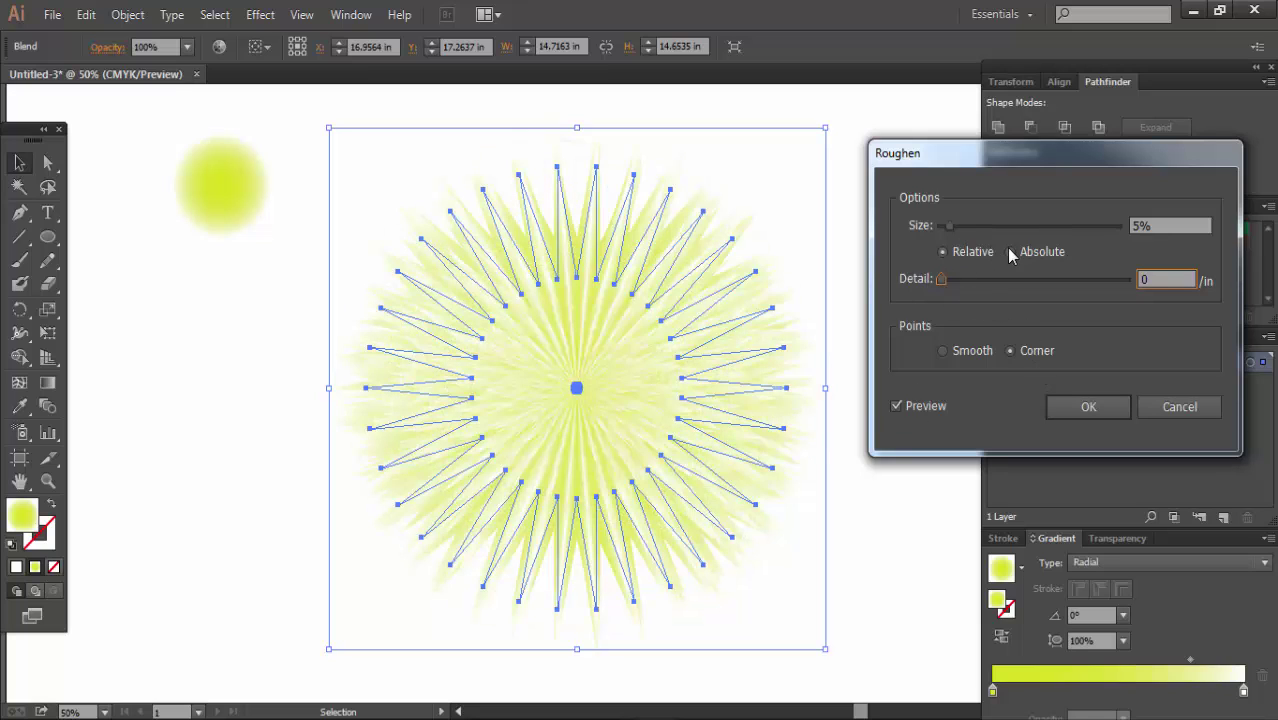
- Set the Roughen size to 15% and apply it to the starburst
left_click_drag(949, 226, 951, 226)
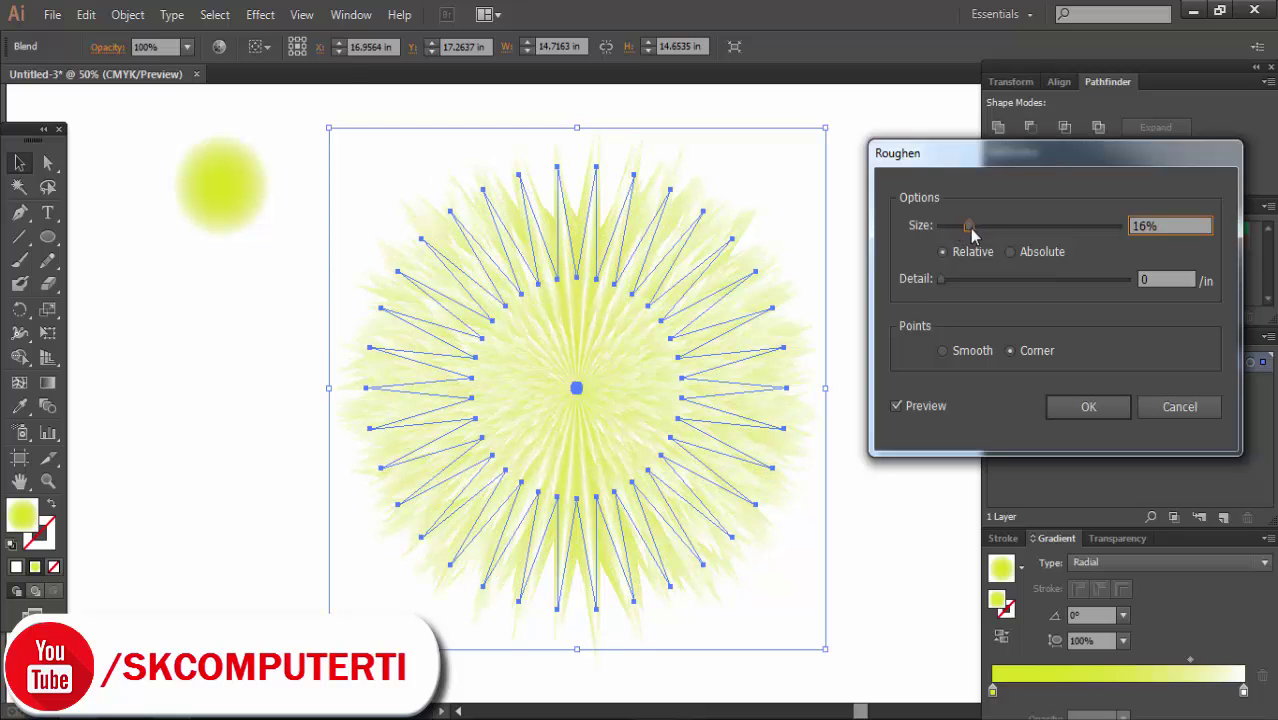
left_click_drag(972, 228, 977, 228)
left_click(1160, 280)
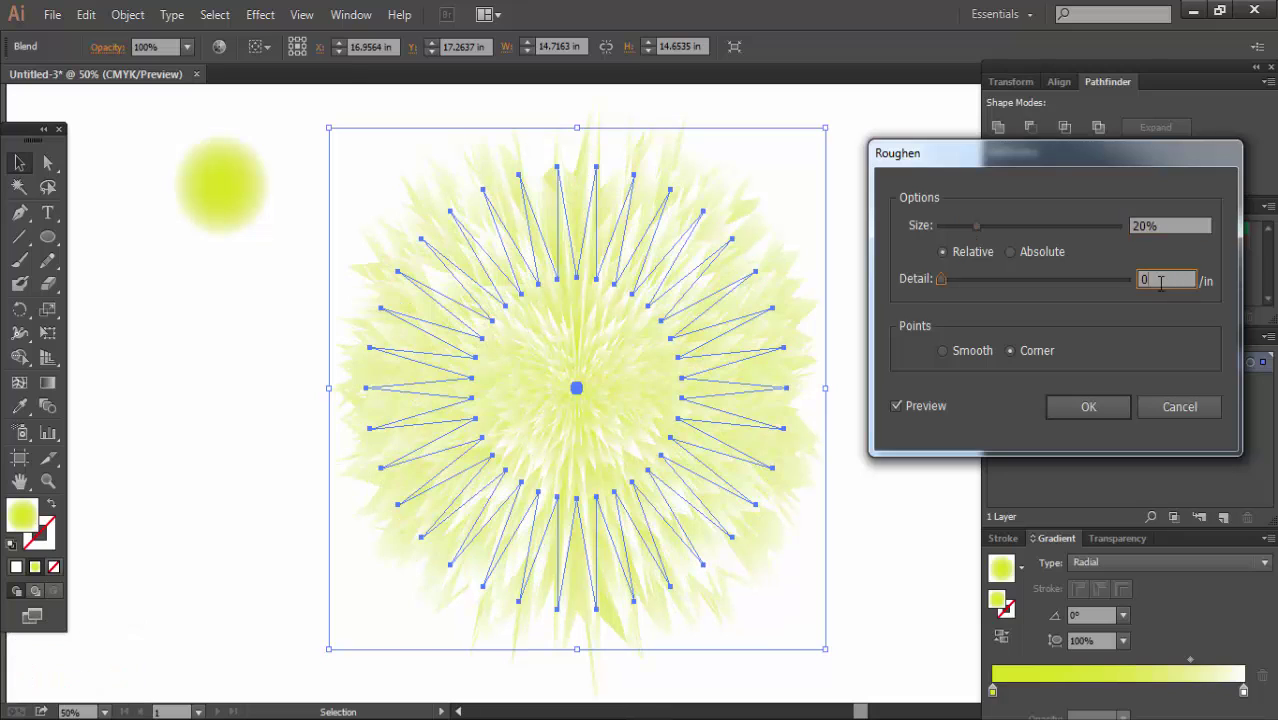
double_click(1140, 226)
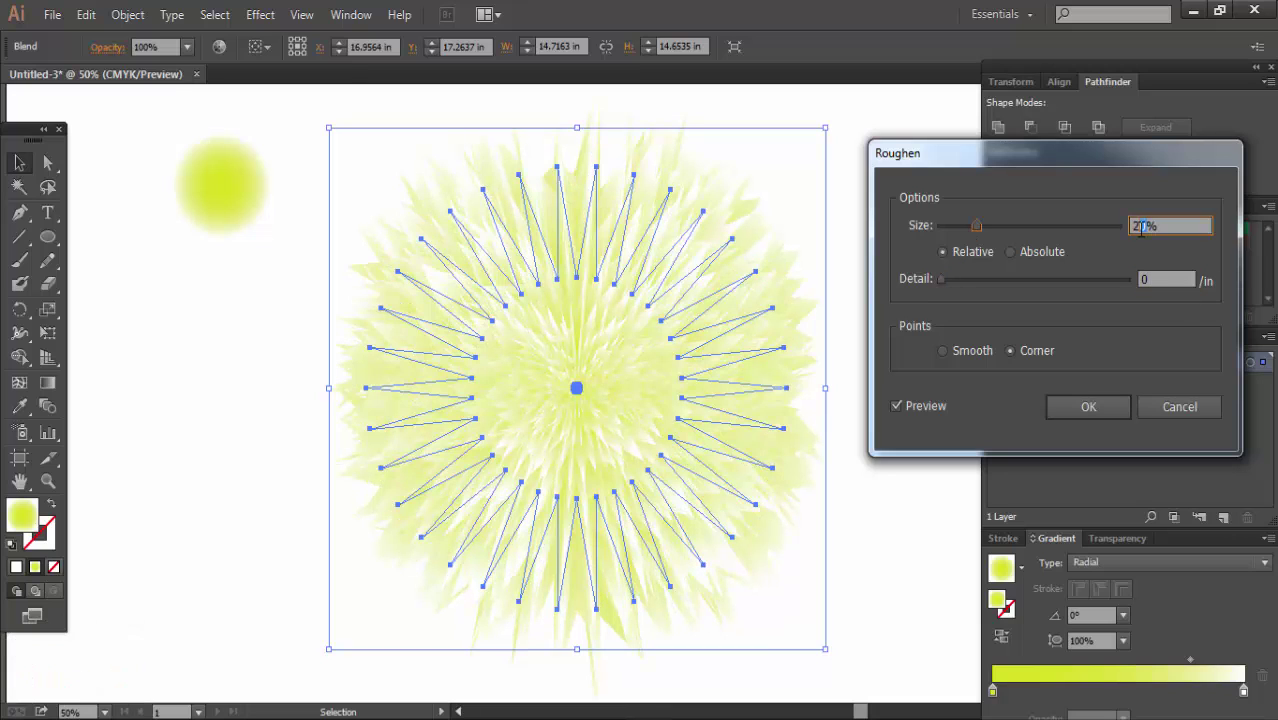
type("15")
key("Return")
left_click(900, 428)
left_click(616, 380)
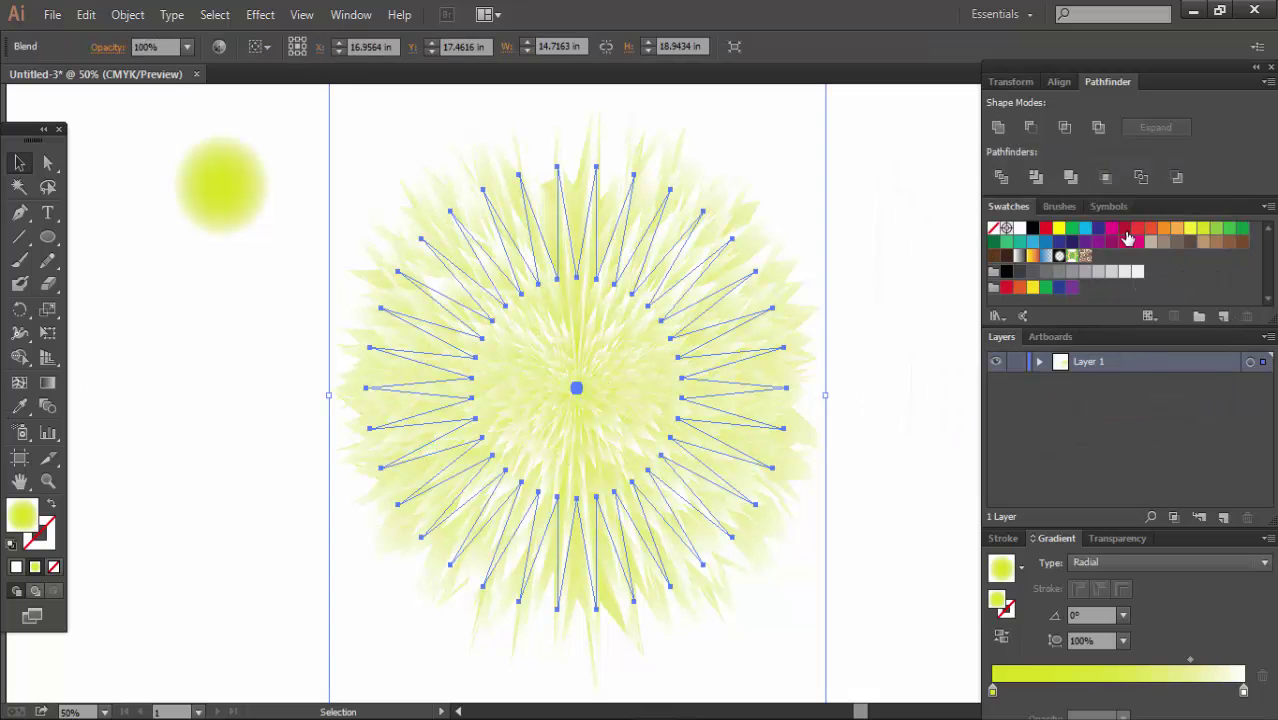
- Try red and orange on the gradient's left stop, settling on green
left_click_drag(1128, 238, 993, 692)
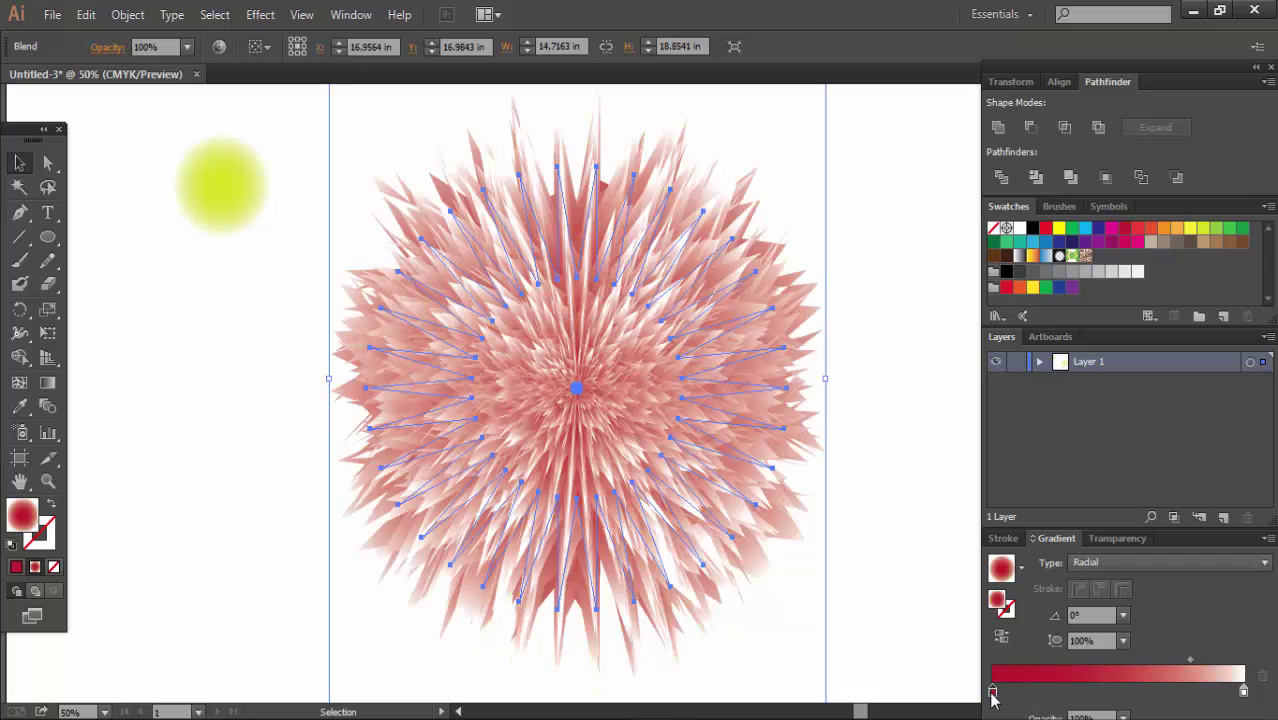
left_click(933, 410)
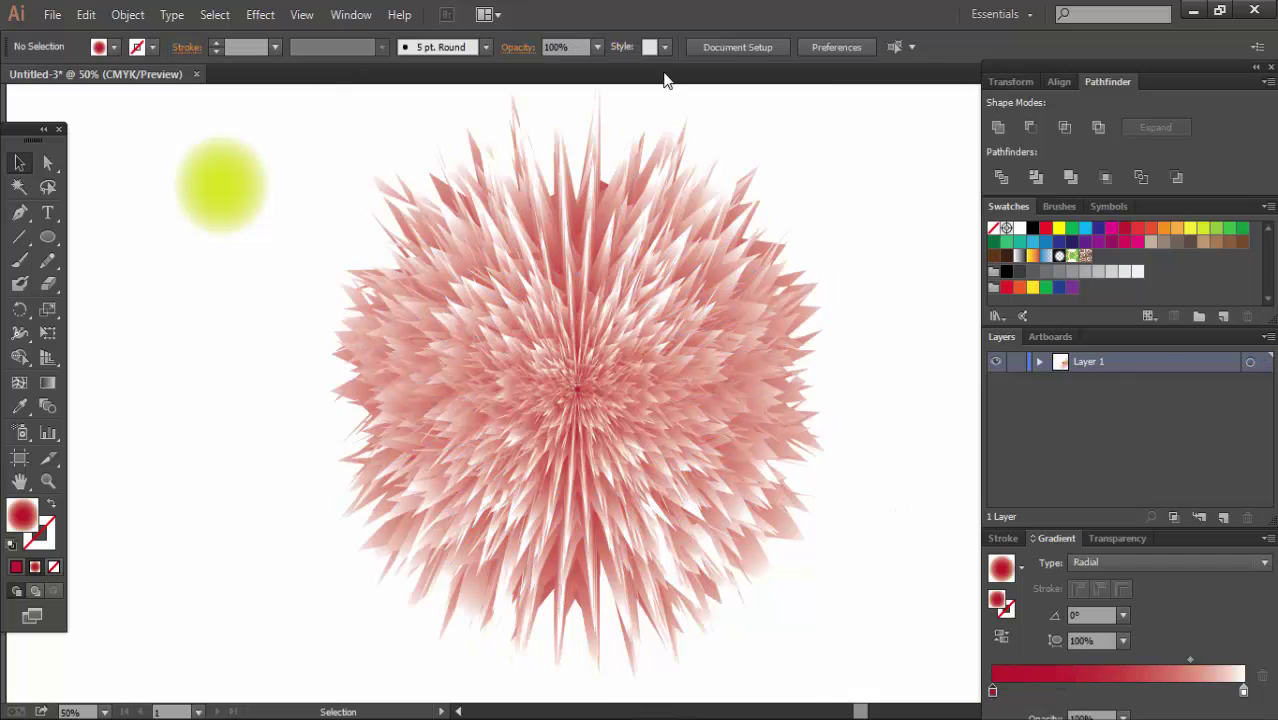
left_click(679, 330)
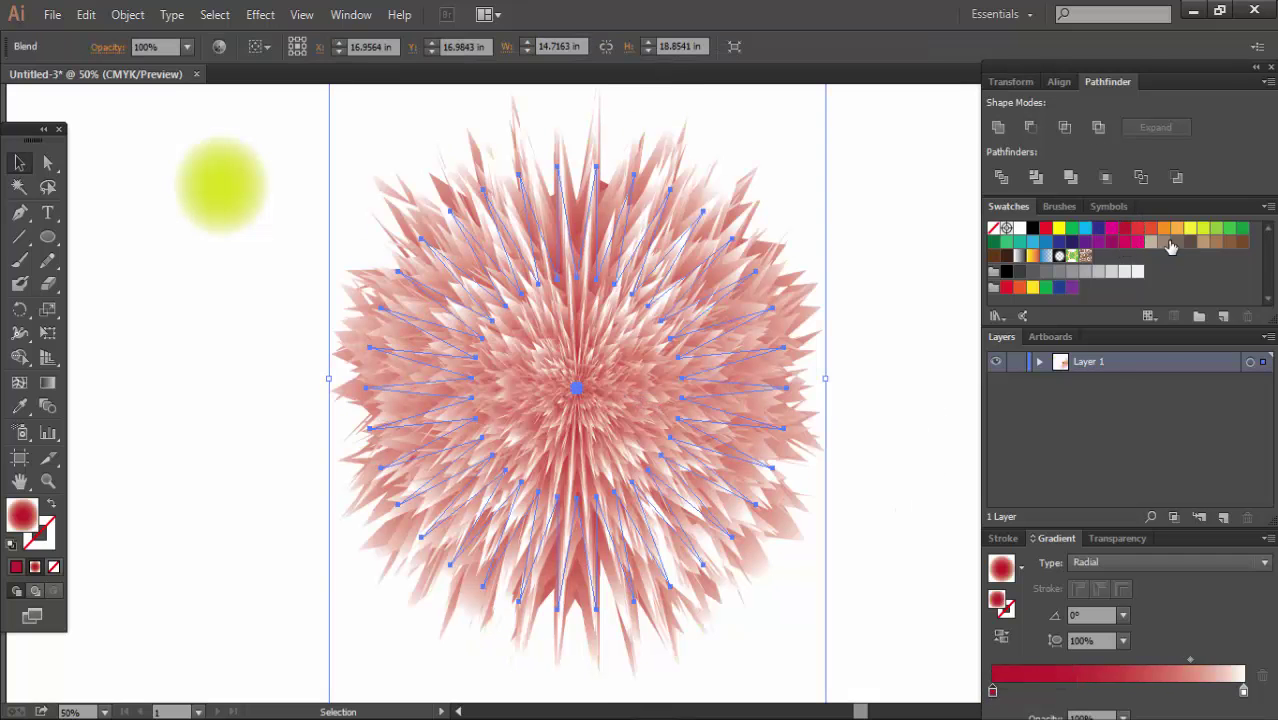
mouse_move(1166, 234)
left_mouse_down()
mouse_move(993, 705)
mouse_move(993, 693)
left_mouse_up()
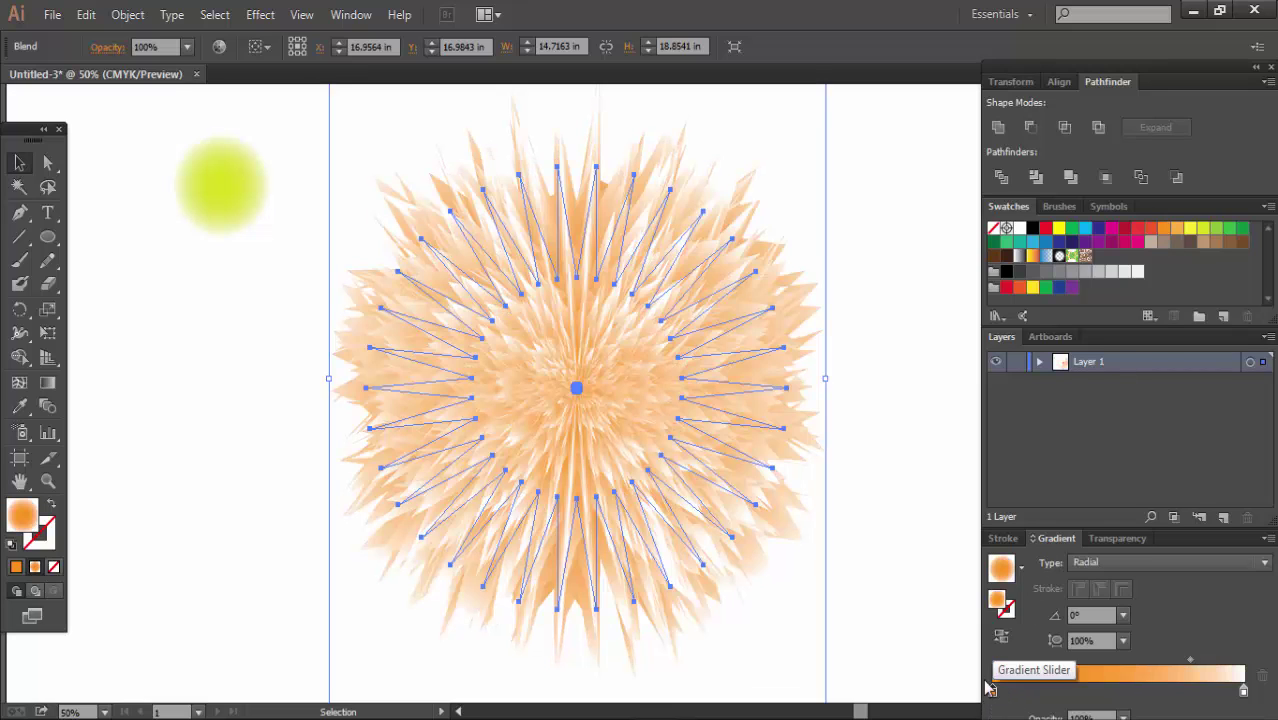
left_click_drag(1072, 229, 992, 692)
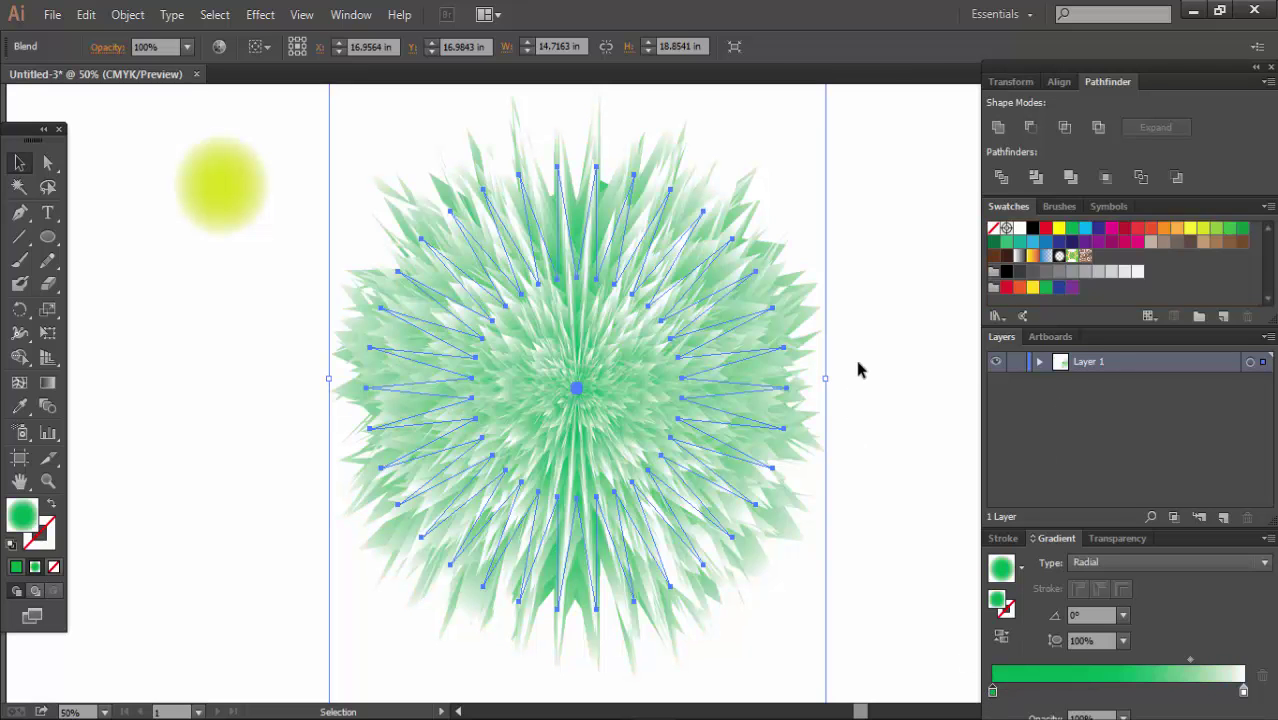
left_click(855, 358)
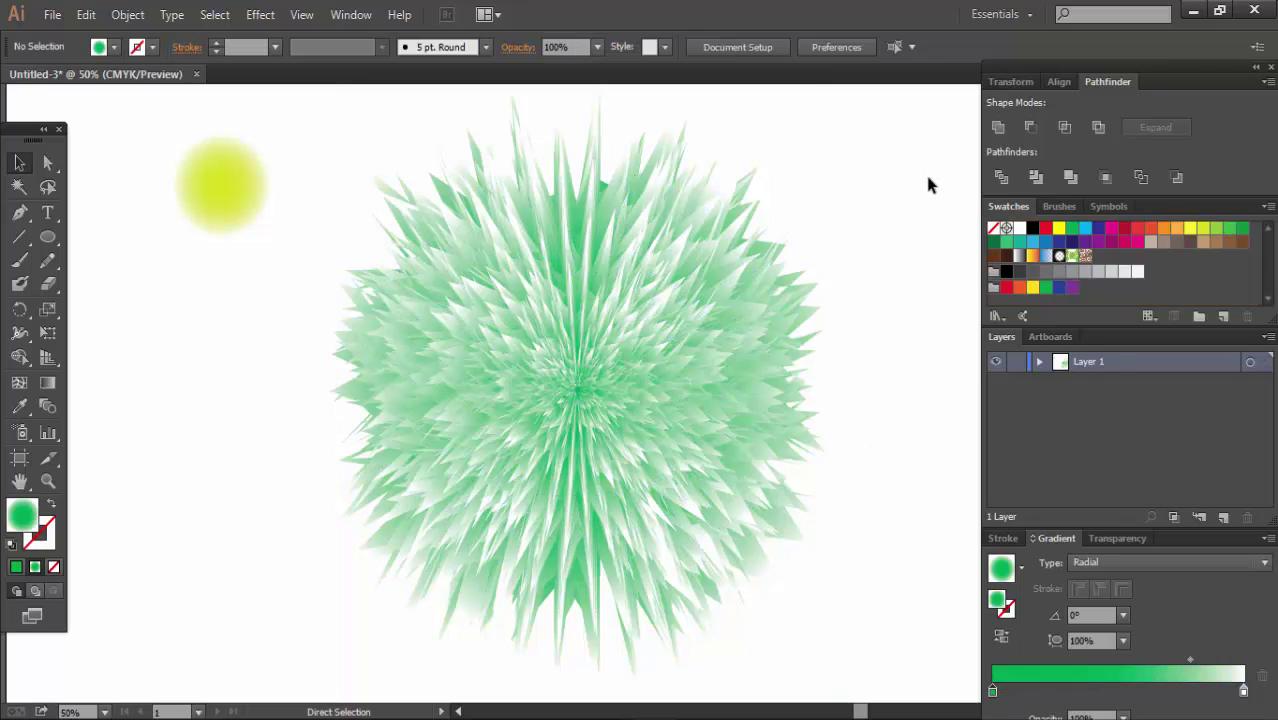
key("ctrl+minus")
key("ctrl+minus")
left_click(650, 360)
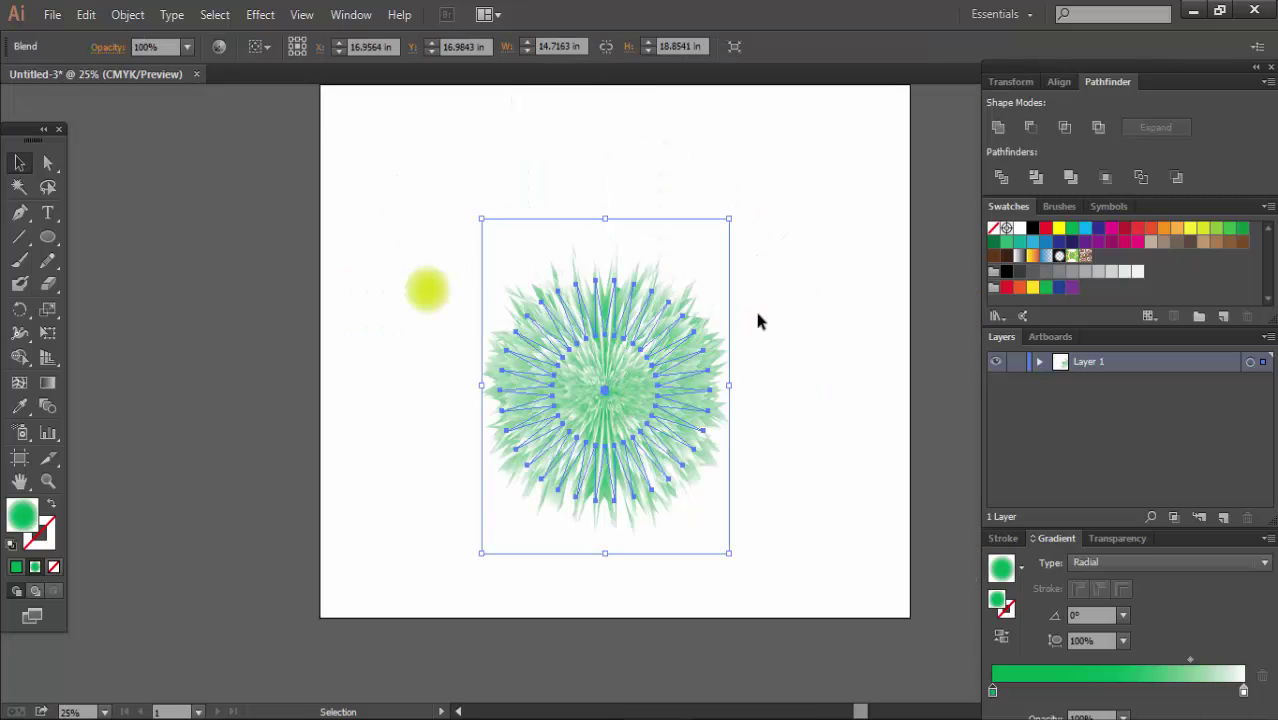
key("ctrl+plus")
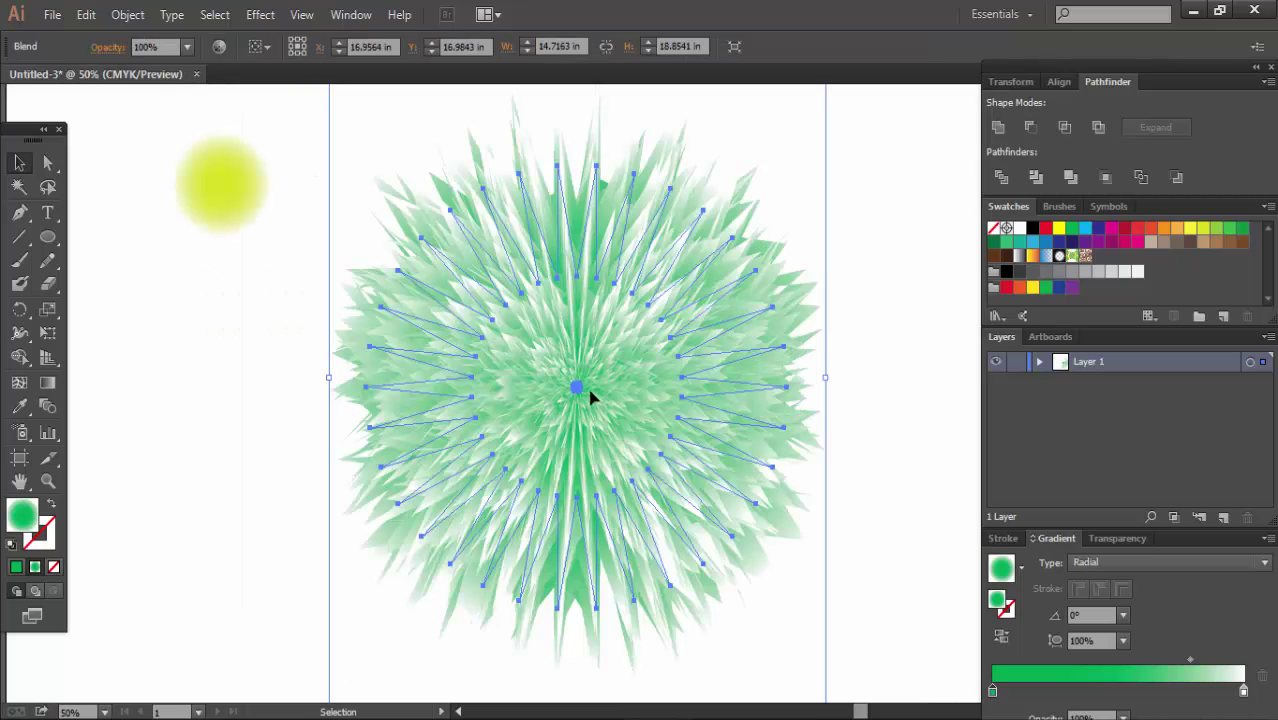
- Isolate the blend and pull its centre shape upward into a tree point
right_click(527, 356)
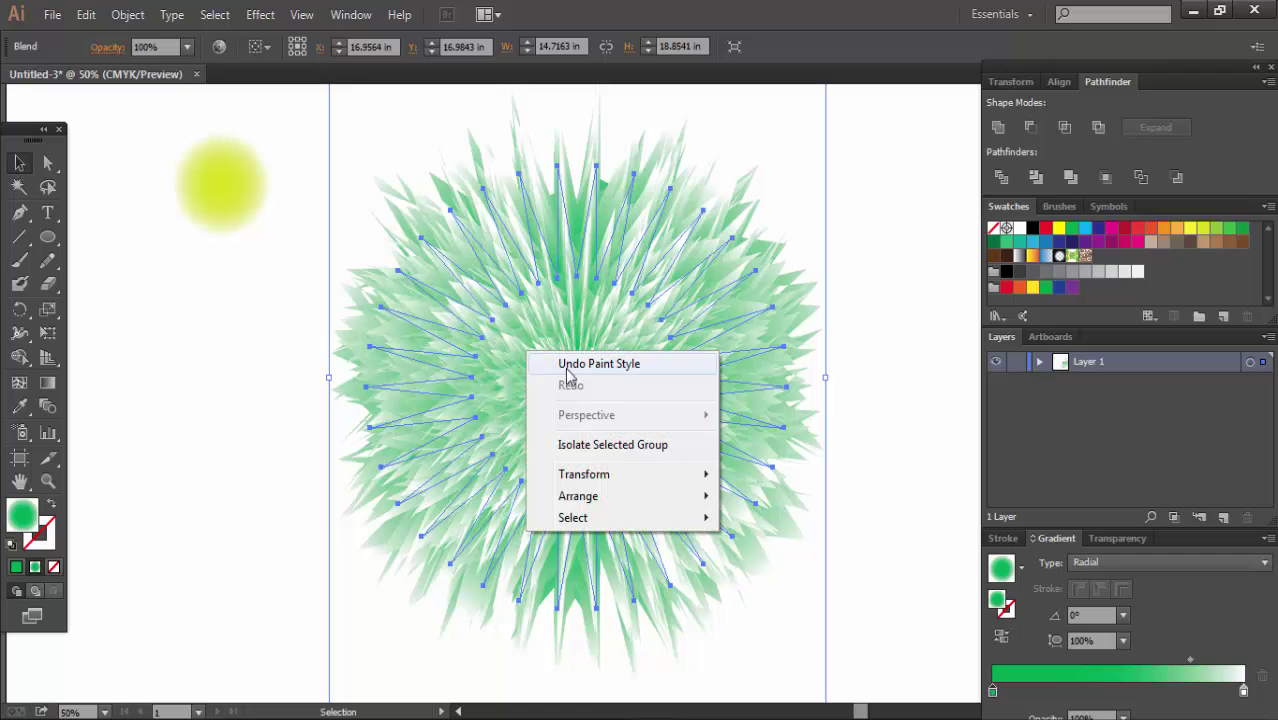
left_click(630, 446)
scroll(620, 395, "up", 3)
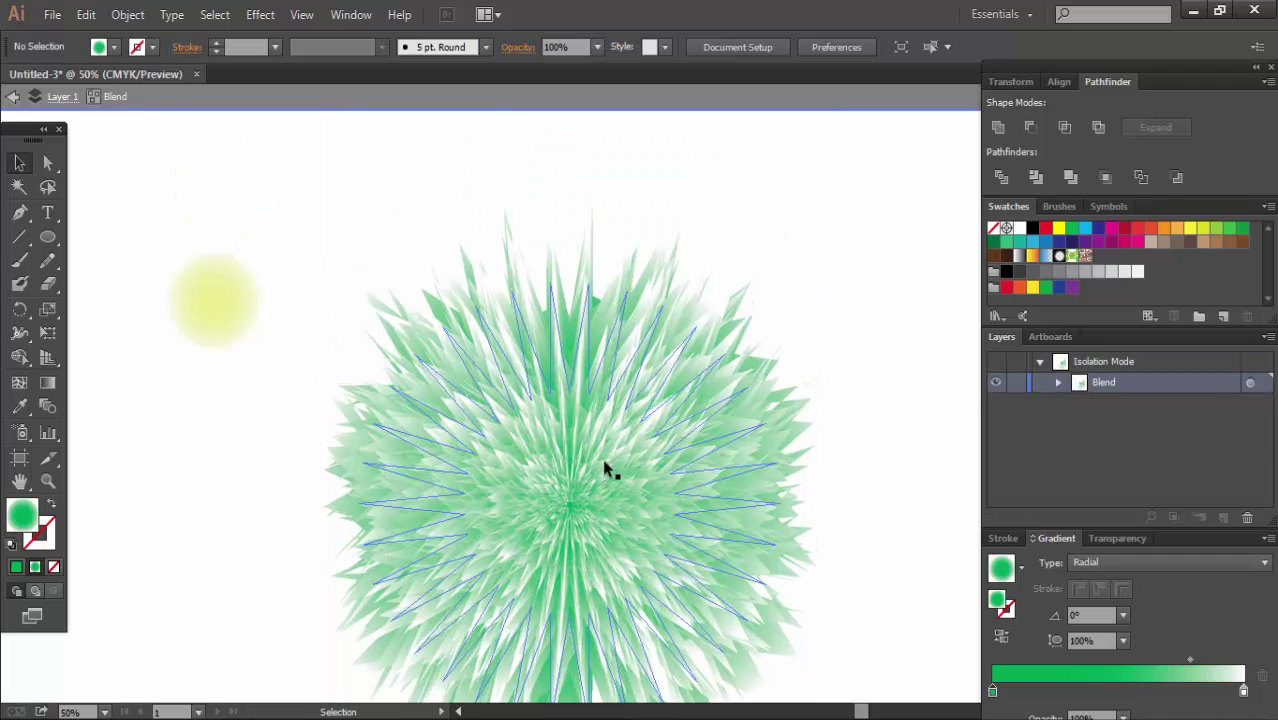
left_click_drag(570, 505, 570, 124)
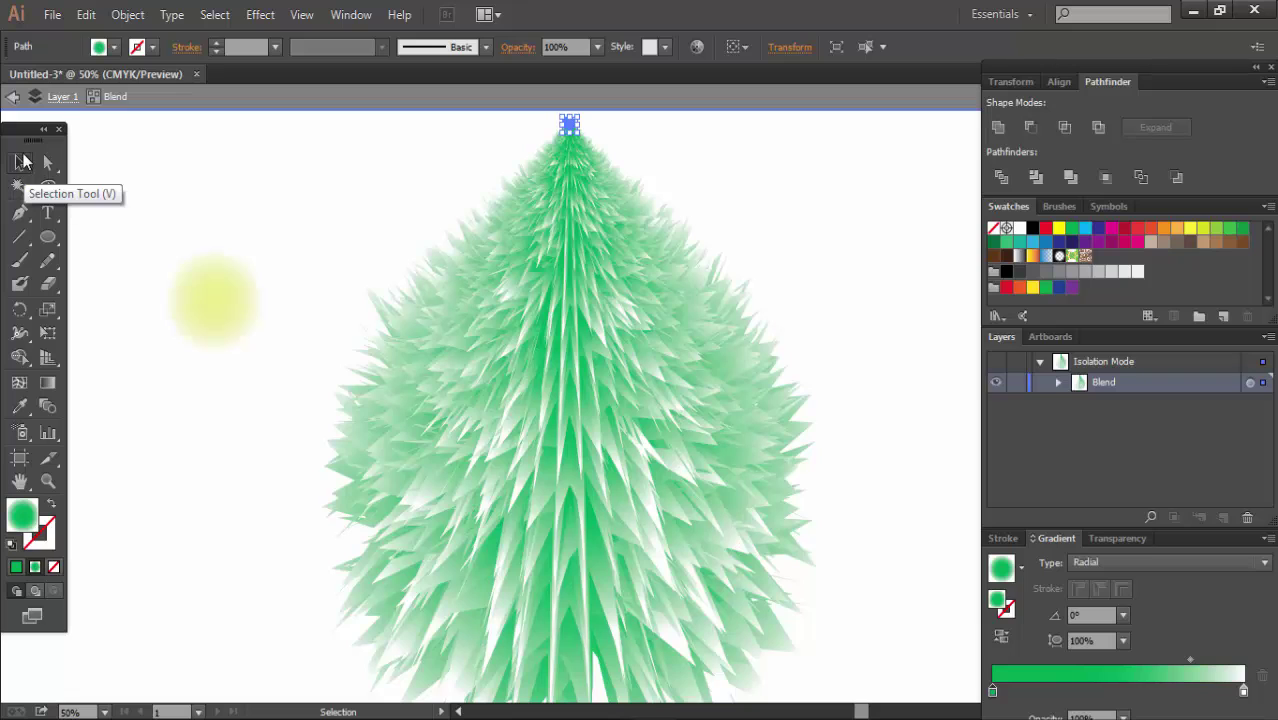
left_click(22, 162)
left_click_drag(323, 140, 780, 490)
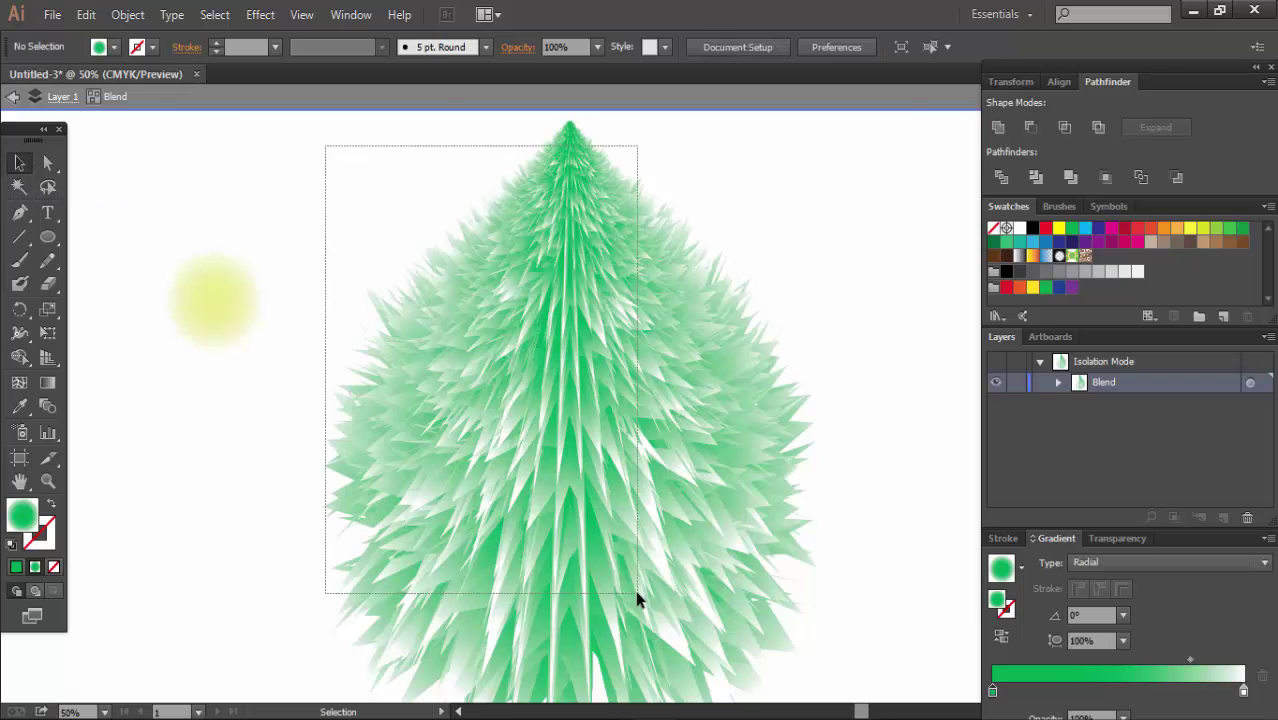
- Zoom in on the tree and exit isolation mode
left_click(780, 490)
scroll(785, 476, "down", 2)
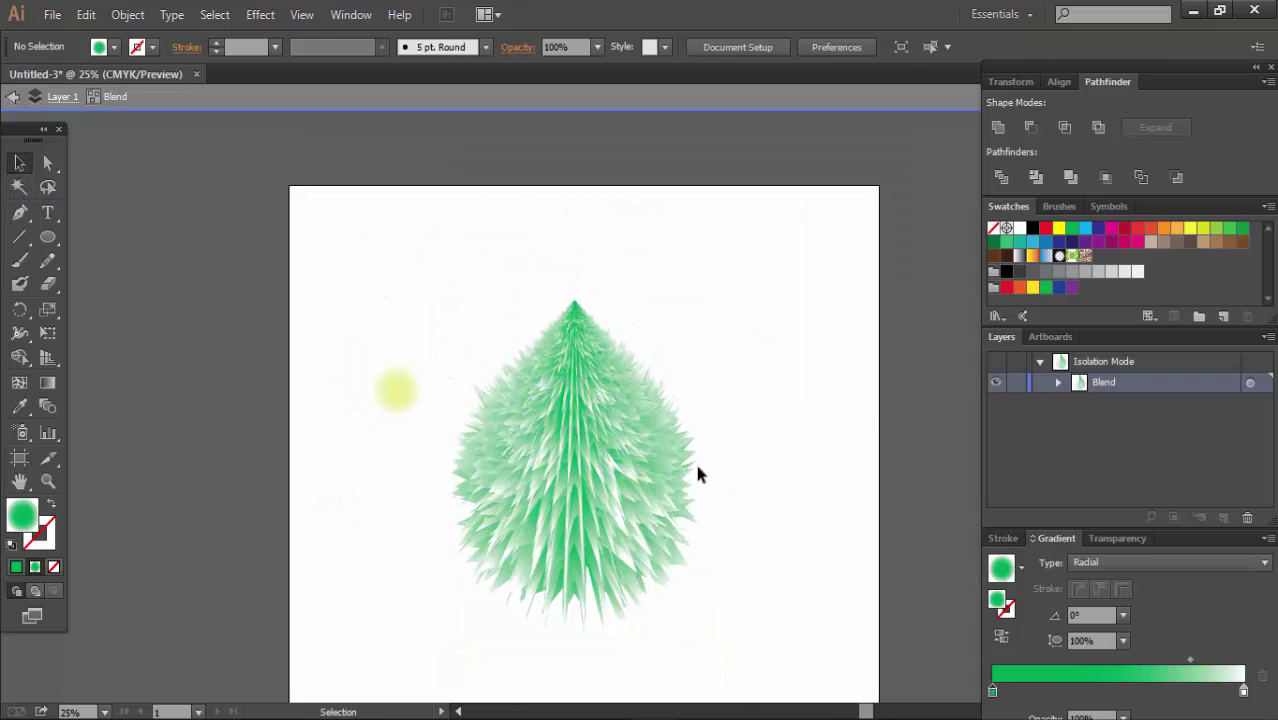
key("ctrl+plus")
key("ctrl+plus")
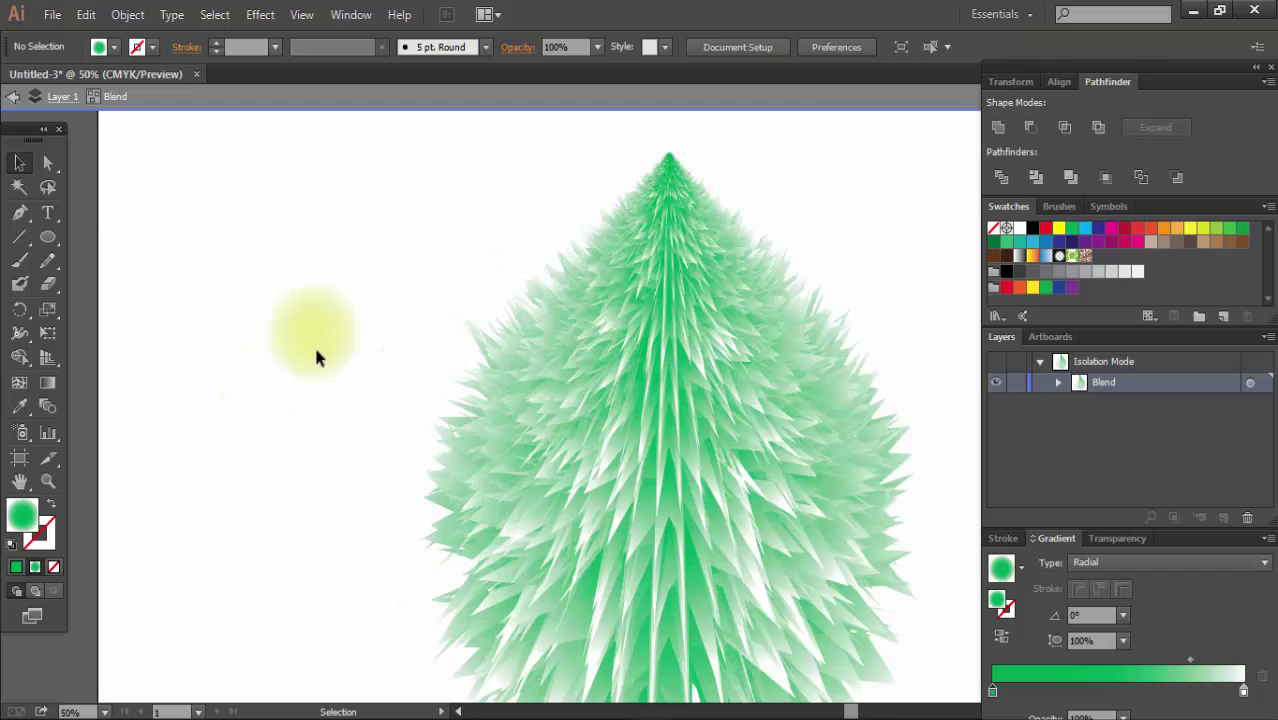
left_click_drag(242, 230, 392, 446)
double_click(317, 324)
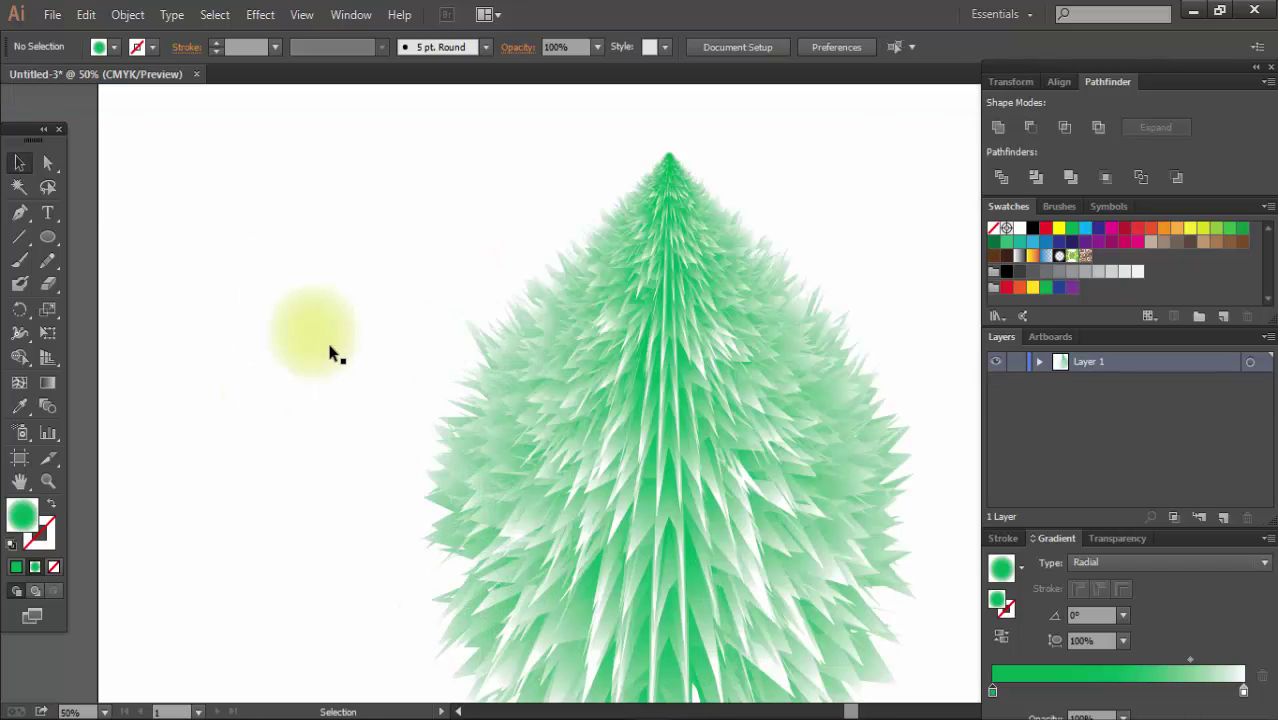
- Move the tree to the left of the page and pan the view down
left_click(273, 302)
key("ctrl+z")
left_click_drag(695, 472, 450, 460)
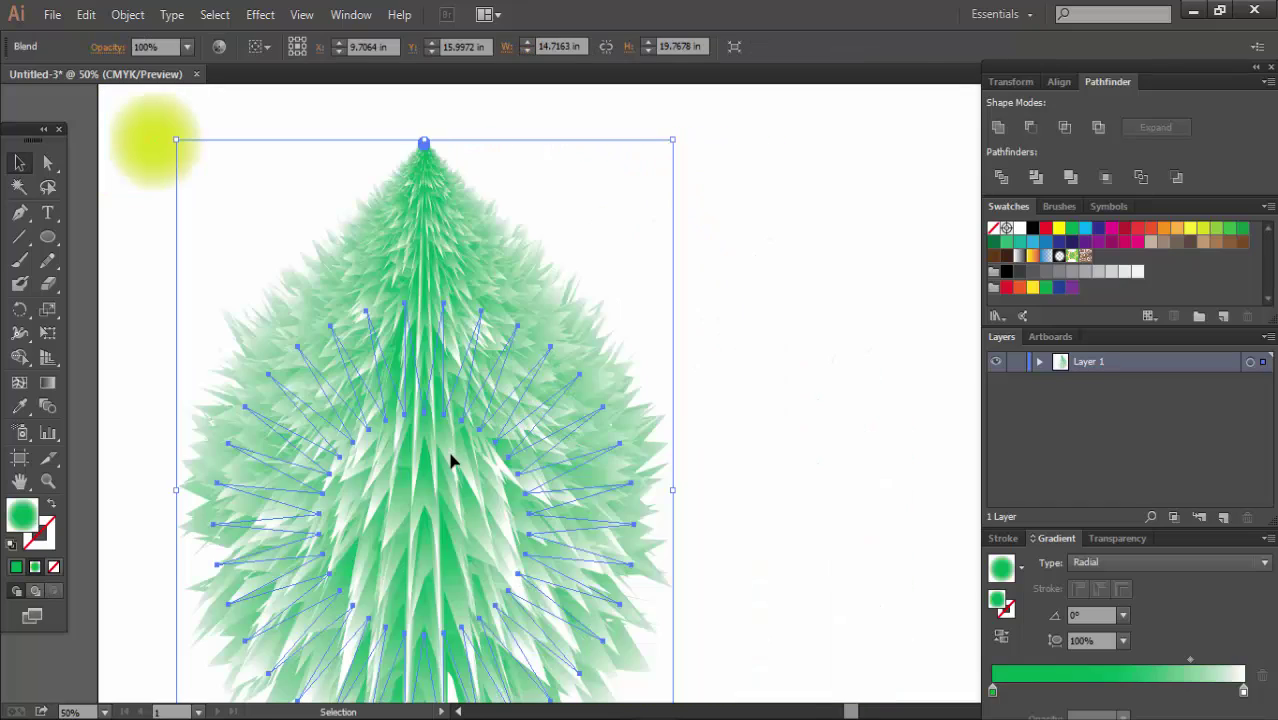
left_click(788, 400)
left_click_drag(499, 371, 540, 385)
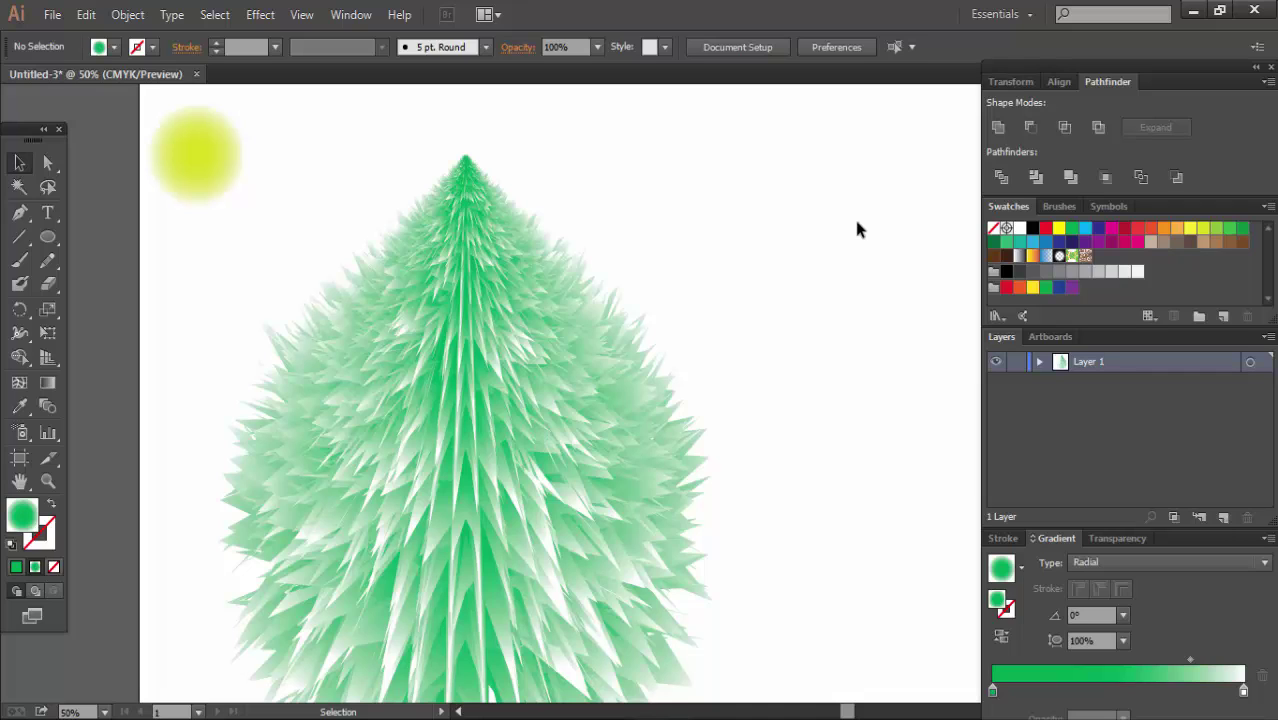
left_click_drag(622, 305, 609, 464)
- Draw a small circle at the top left with the Ellipse tool
left_click(45, 245)
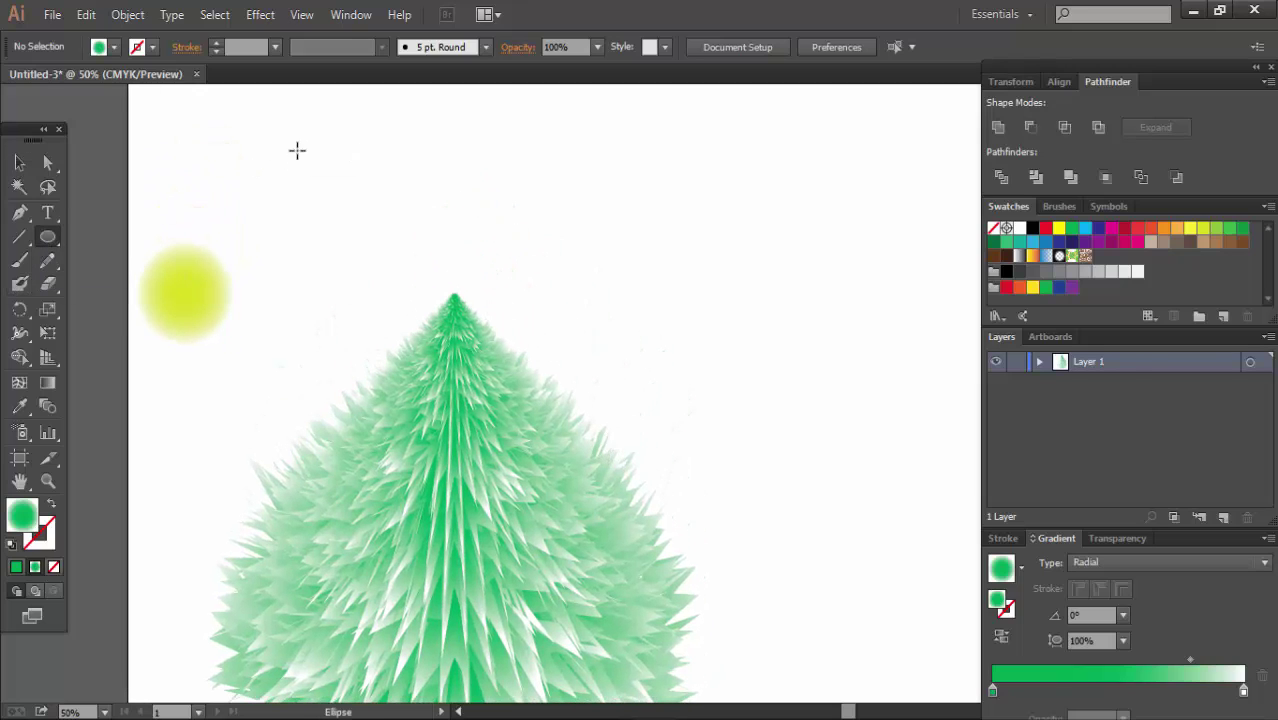
left_click_drag(297, 150, 362, 219)
left_click(19, 162)
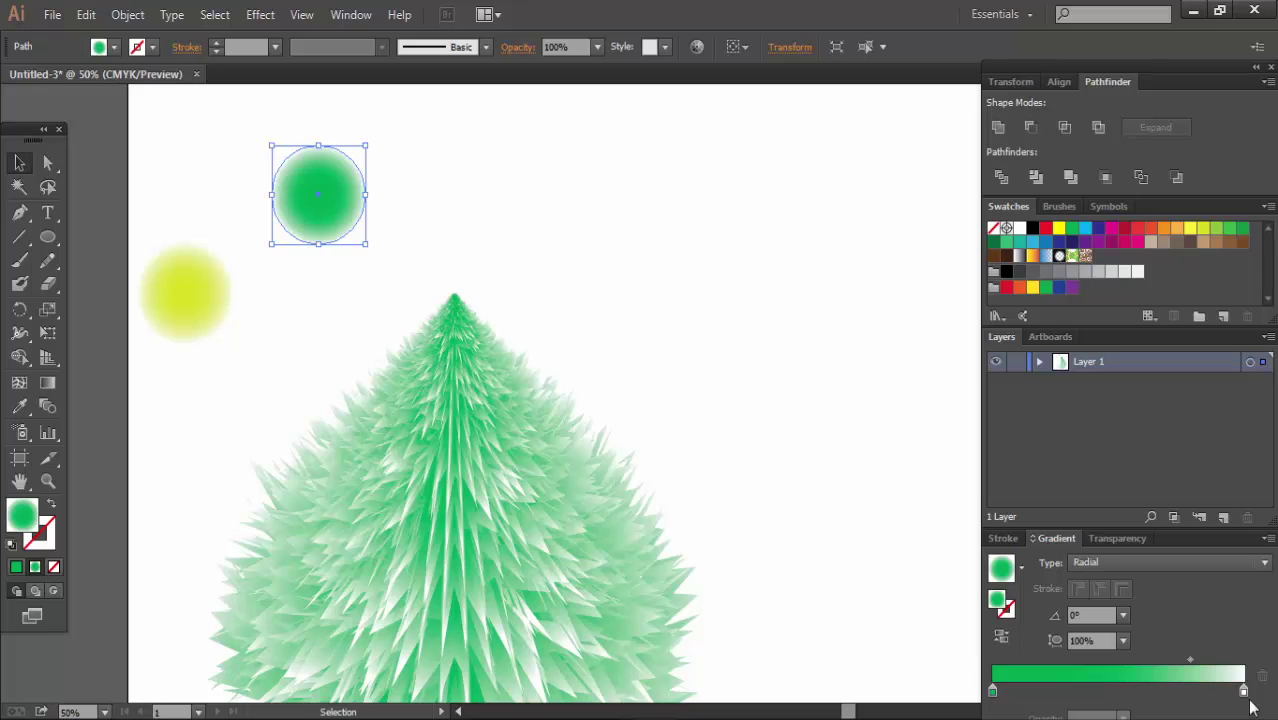
- Give the circle a soft radial white-to-light-grey gradient fill for the eye white
left_click(1102, 562)
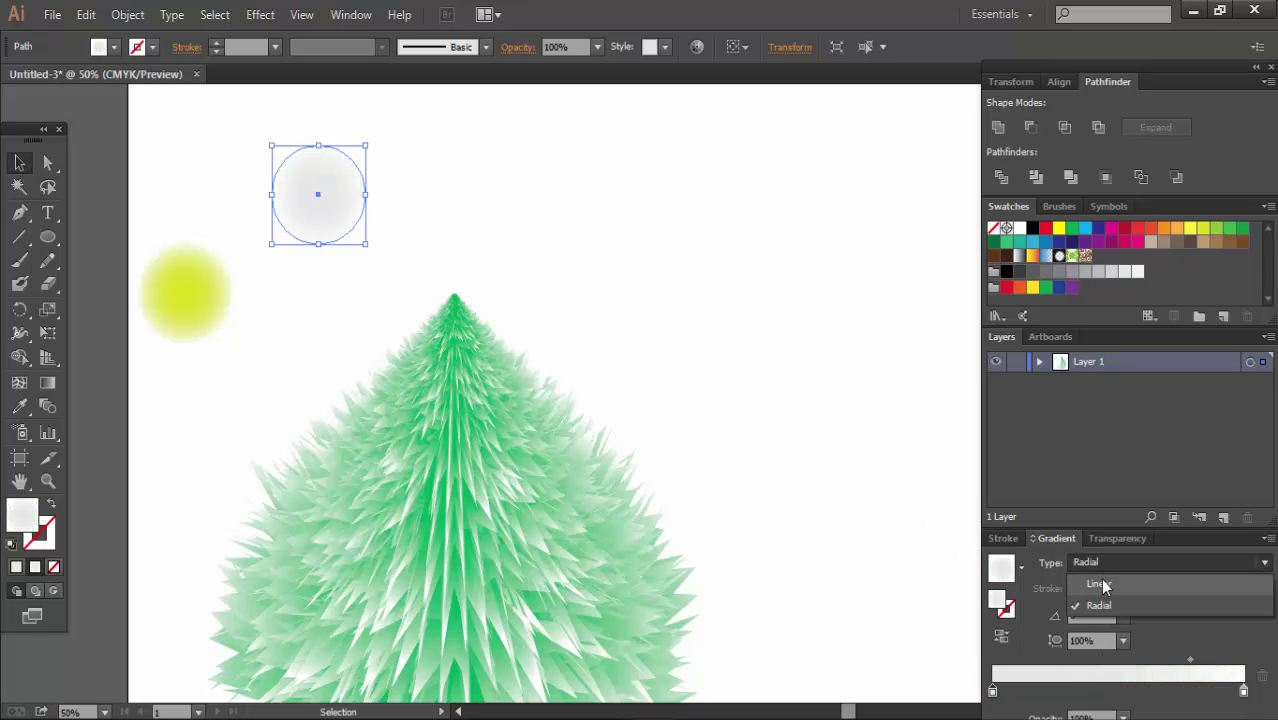
left_click(1099, 584)
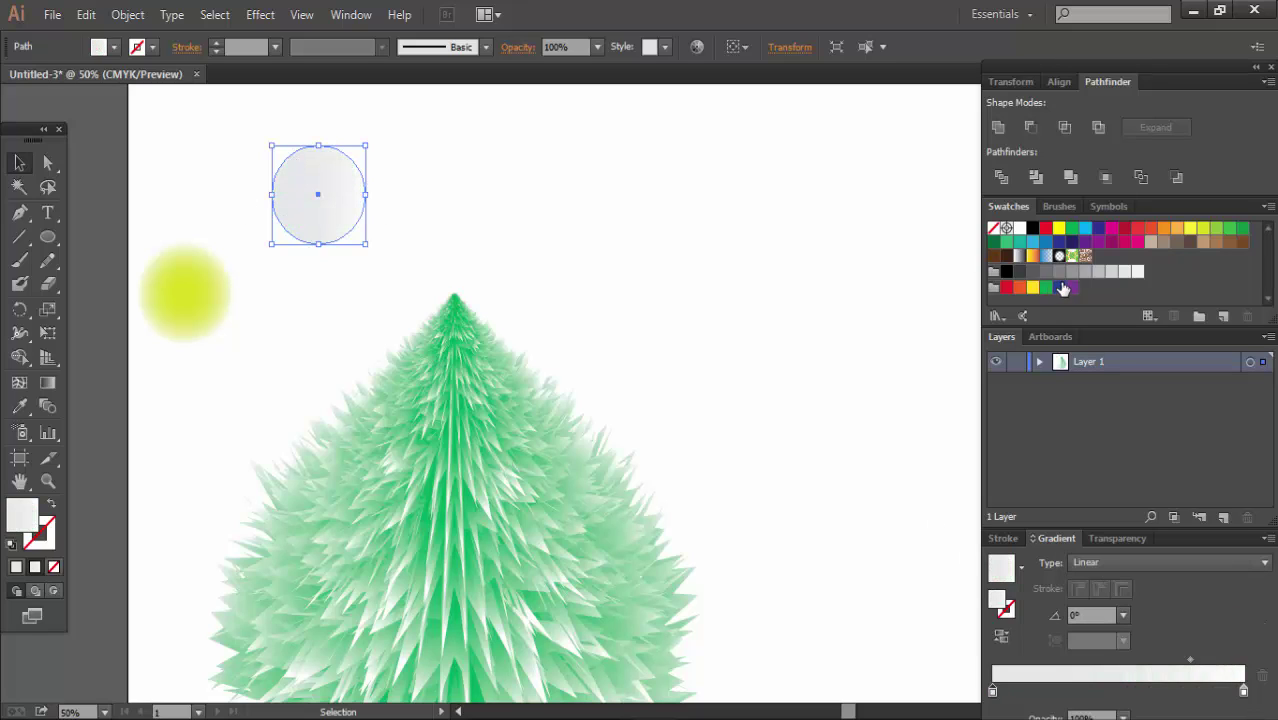
left_click_drag(1076, 288, 1255, 708)
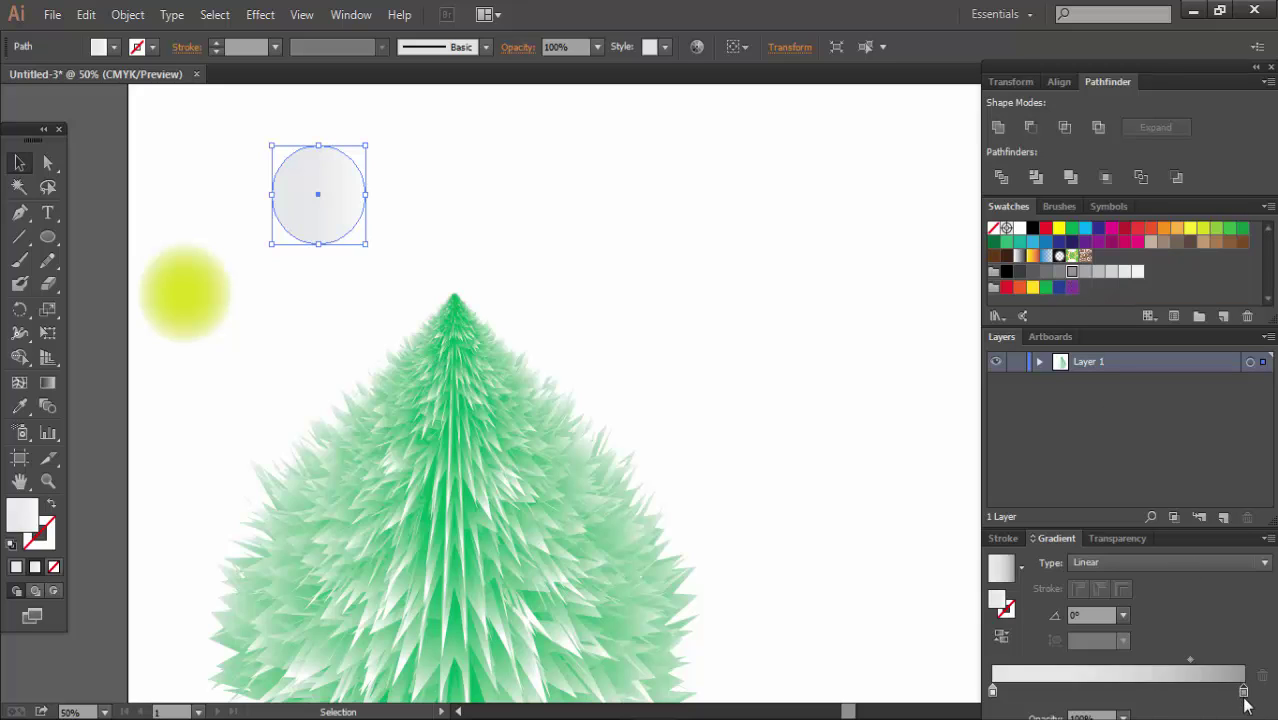
key("ctrl+z")
key("ctrl+z")
left_click_drag(1139, 280, 1245, 692)
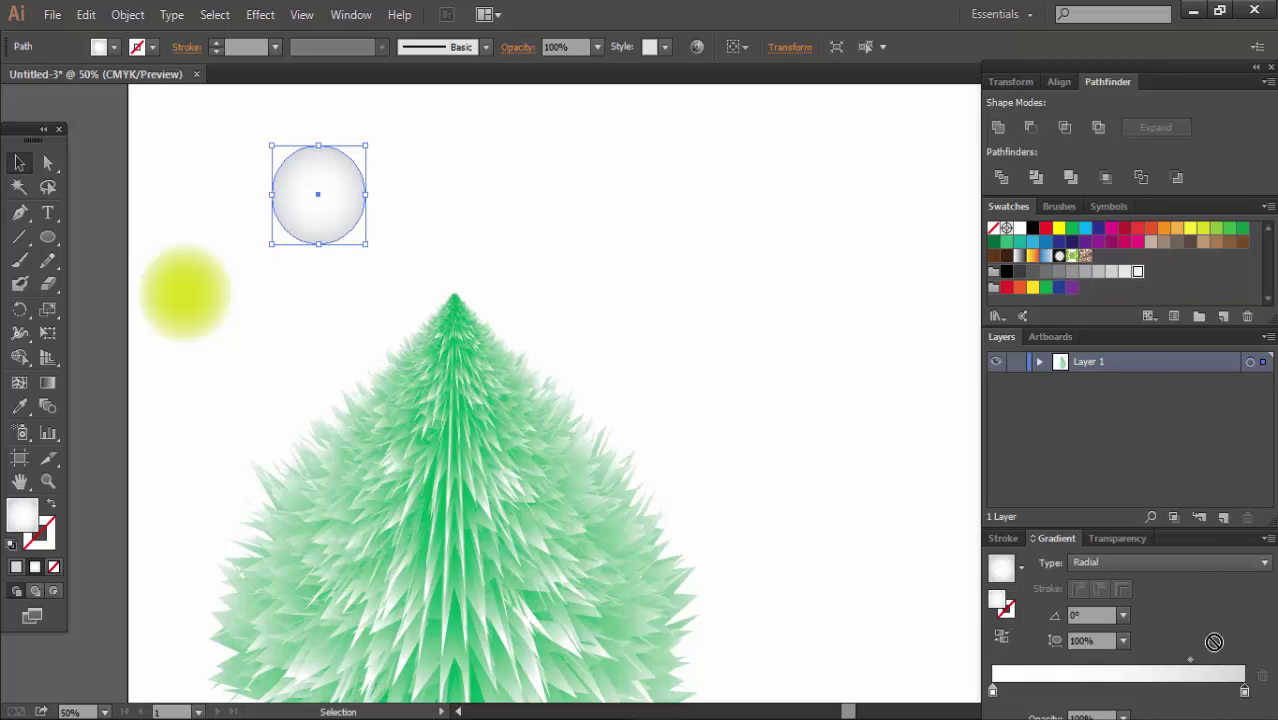
left_click(700, 310)
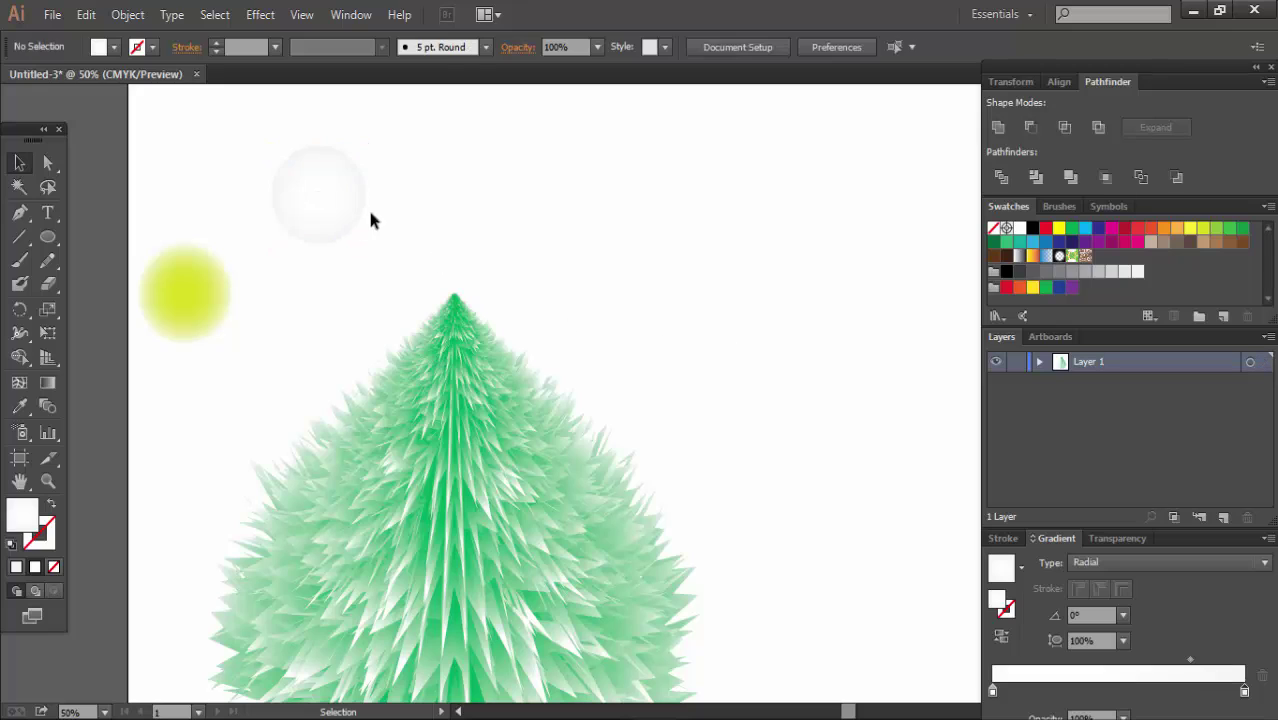
left_click(355, 210)
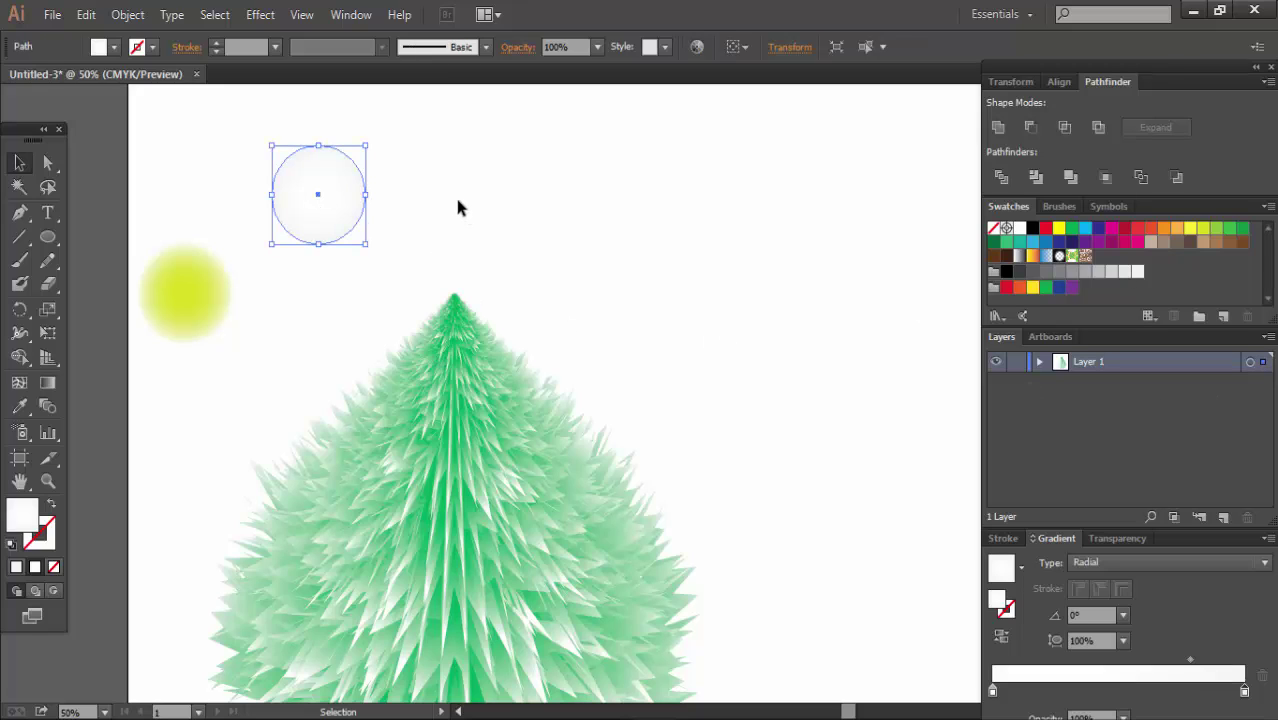
- Draw a smaller circle over the eye white, fill it cyan, and resize it slightly
left_click(47, 237)
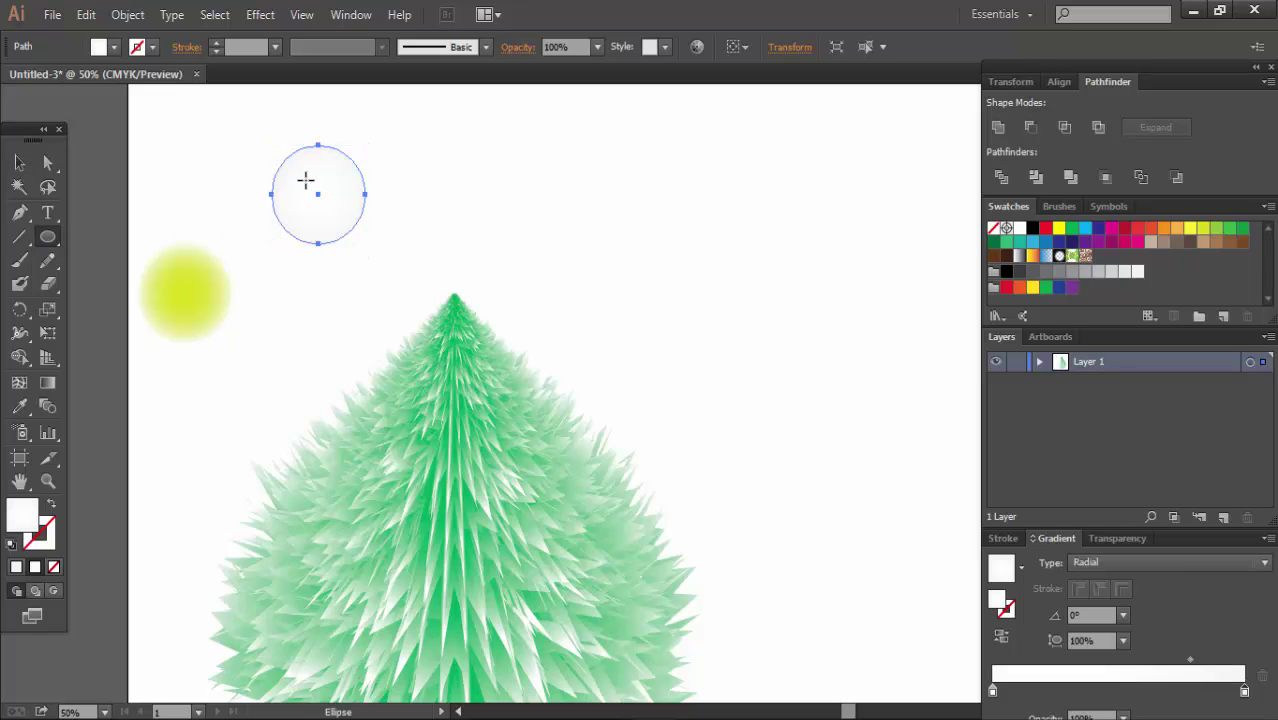
left_click_drag(298, 177, 359, 240)
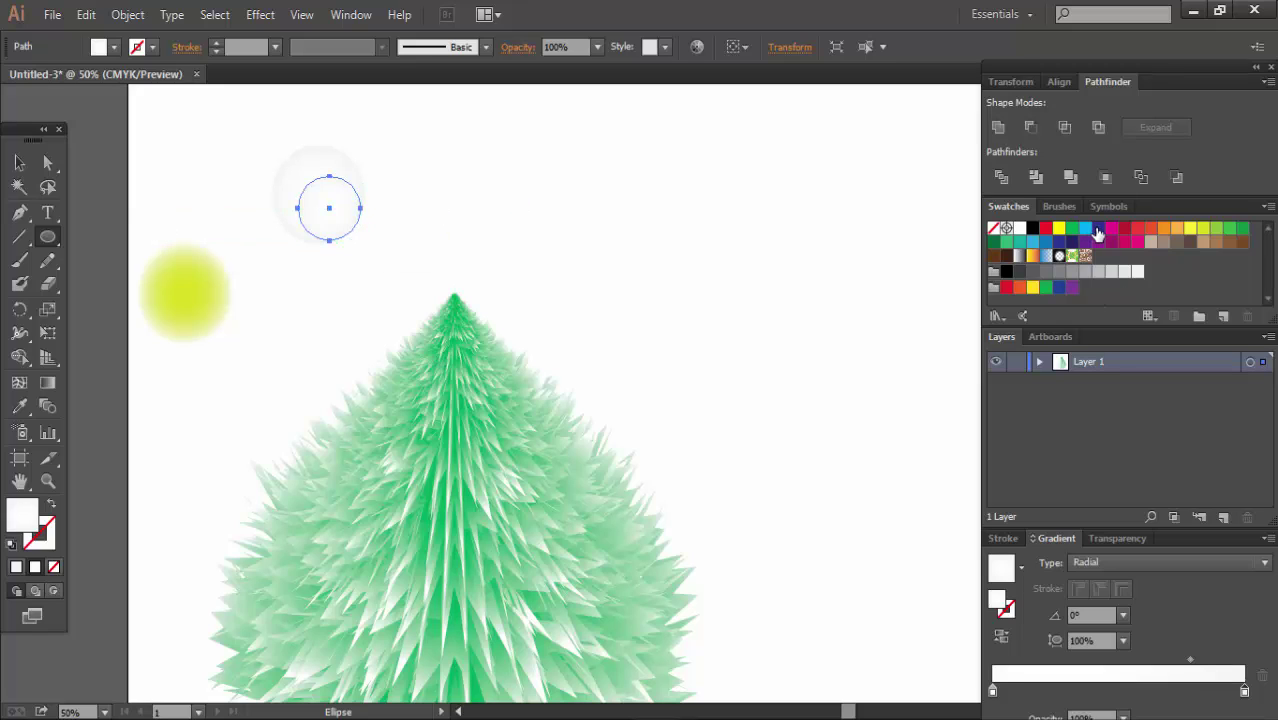
left_click(1098, 230)
left_click(1085, 229)
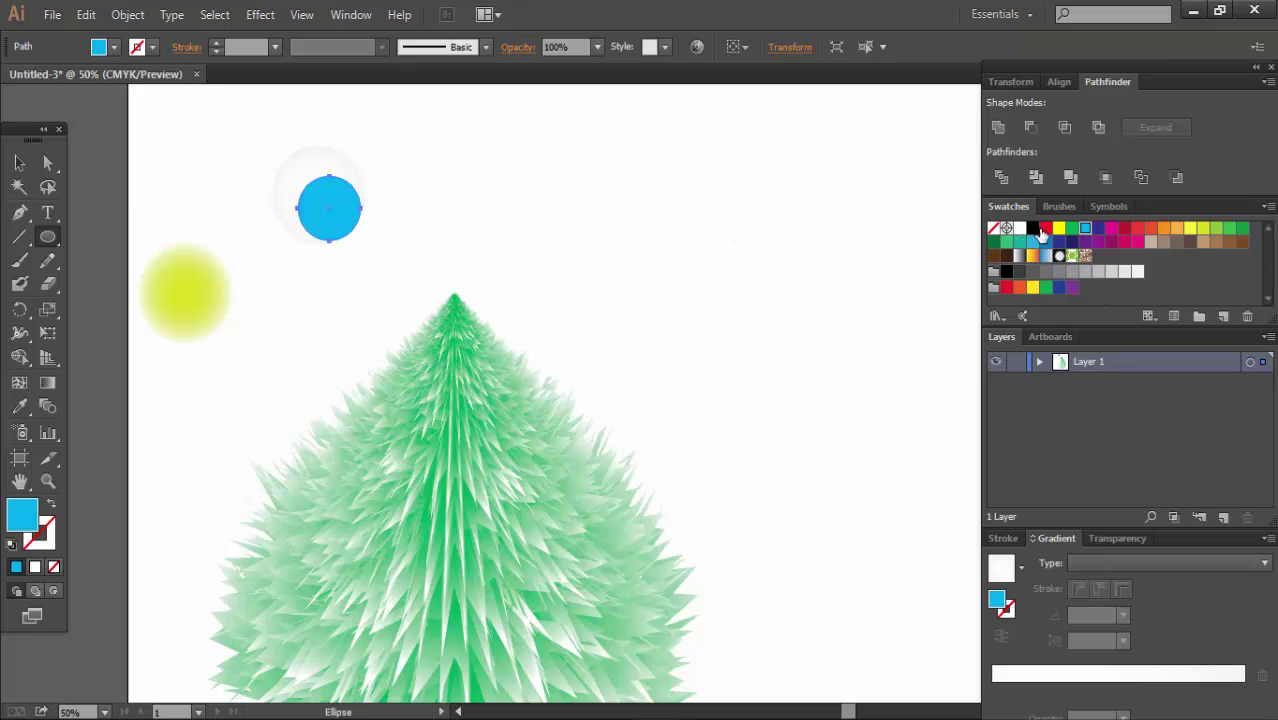
left_click(22, 165)
left_click(479, 180)
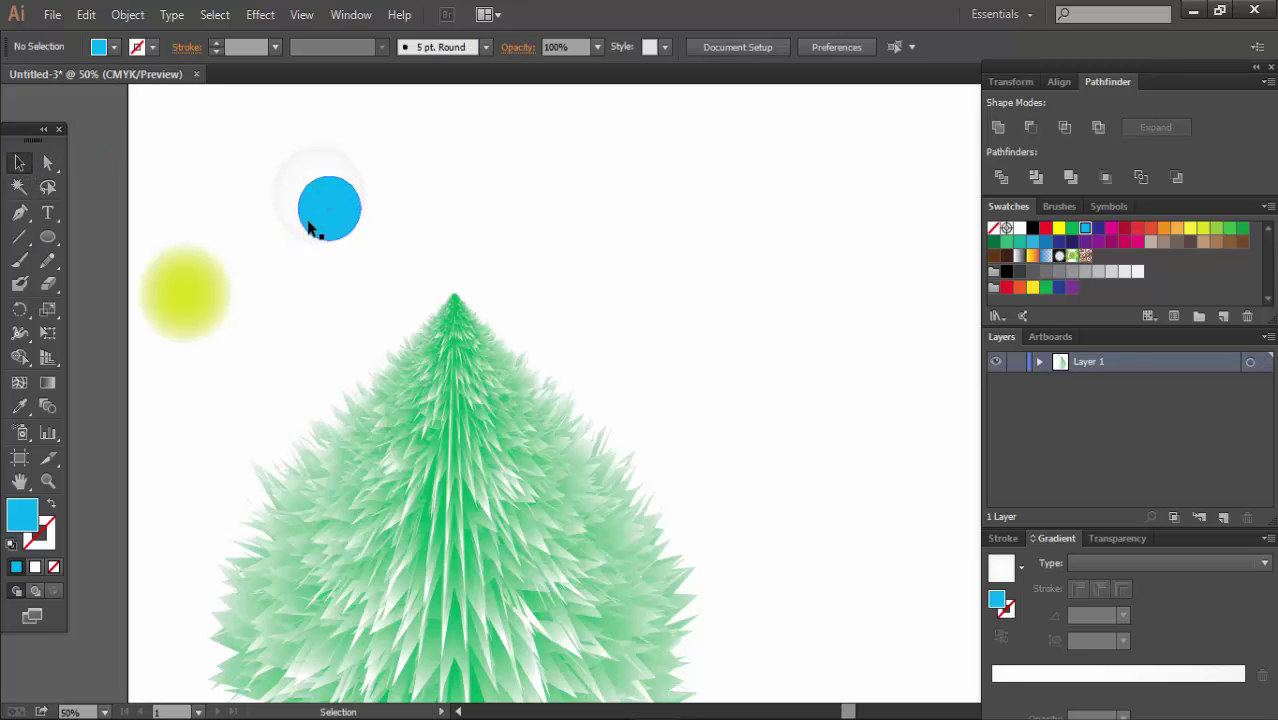
left_click(314, 215)
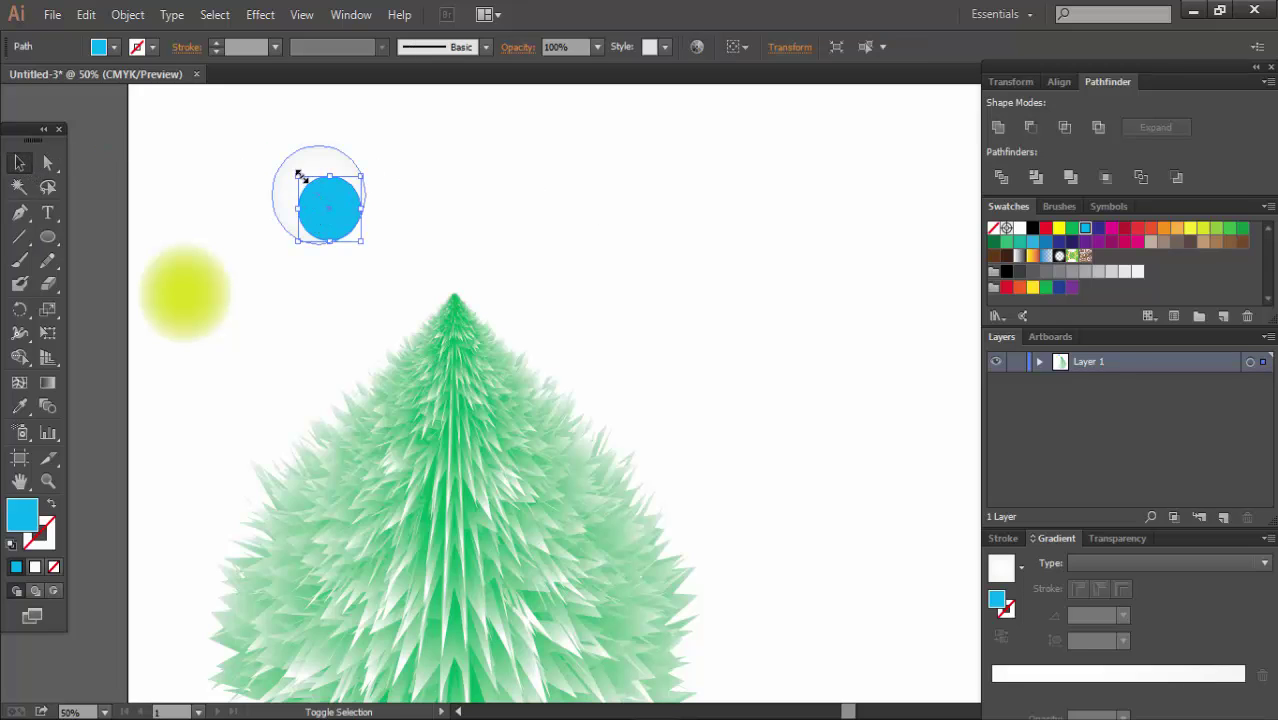
left_click_drag(297, 177, 294, 174)
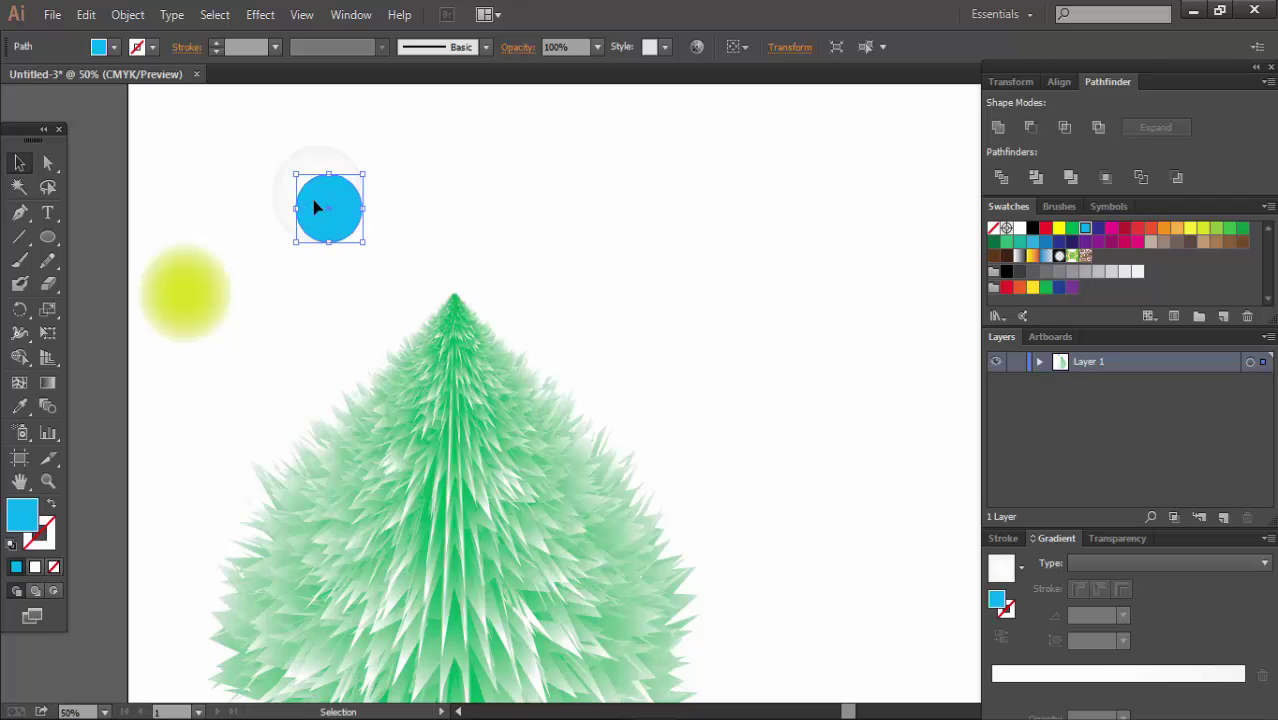
- Zoom in on the eye and nudge the cyan iris up, then right and down
left_click_drag(291, 211, 358, 318)
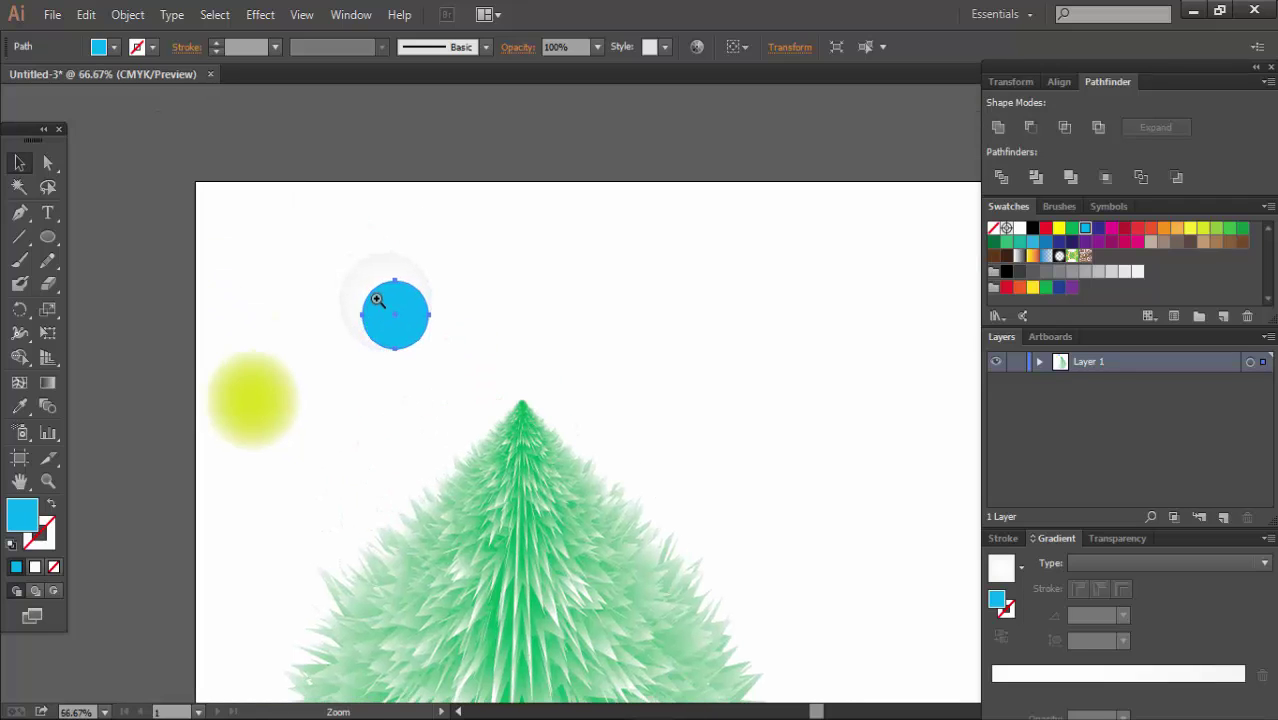
key("ctrl+equal")
key("ctrl+equal")
left_click_drag(588, 429, 592, 429)
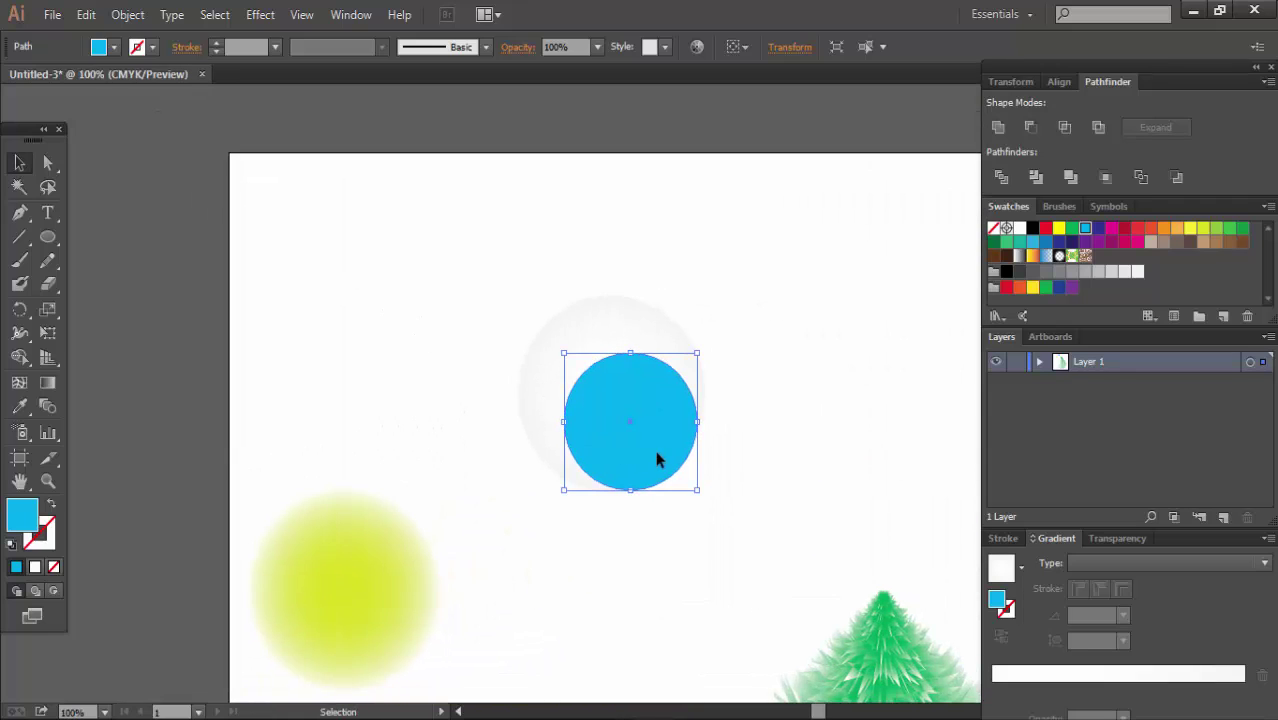
key("Up")
key("Up")
key("Up")
key("Up")
key("Up")
key("Up")
key("Up")
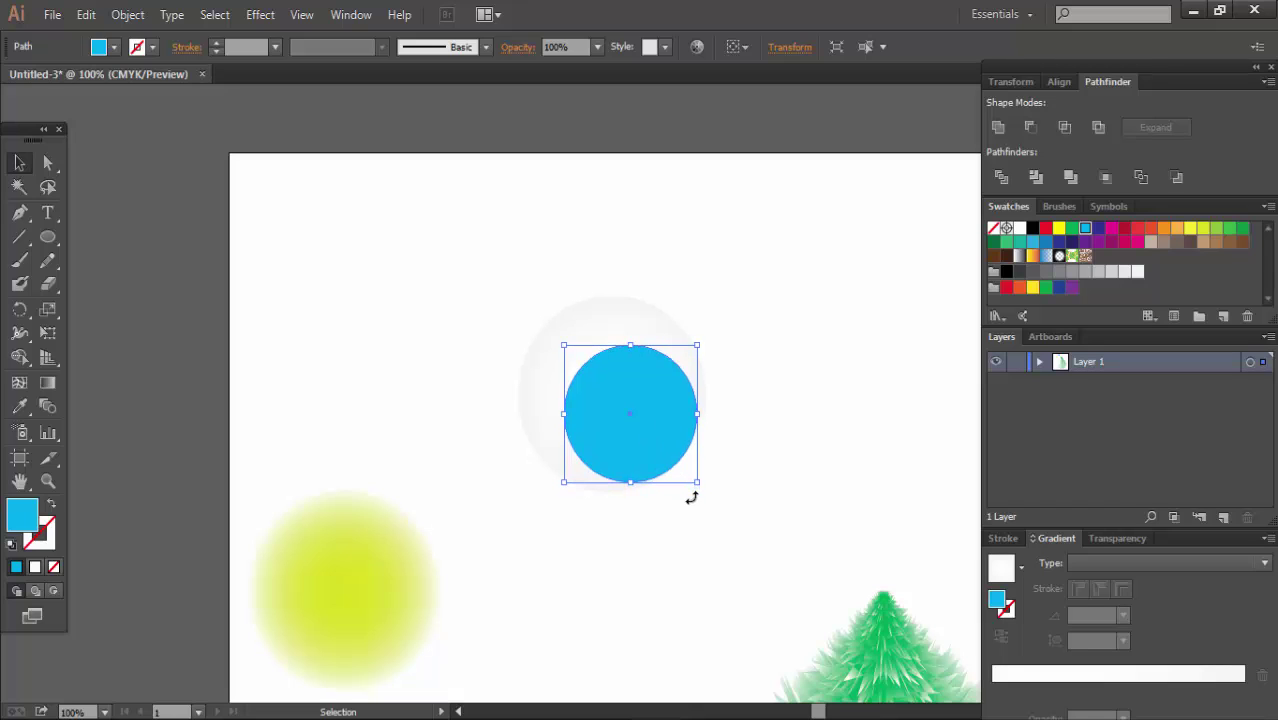
key("Up")
key("Up")
key("Down")
key("Right")
key("Right")
key("Right")
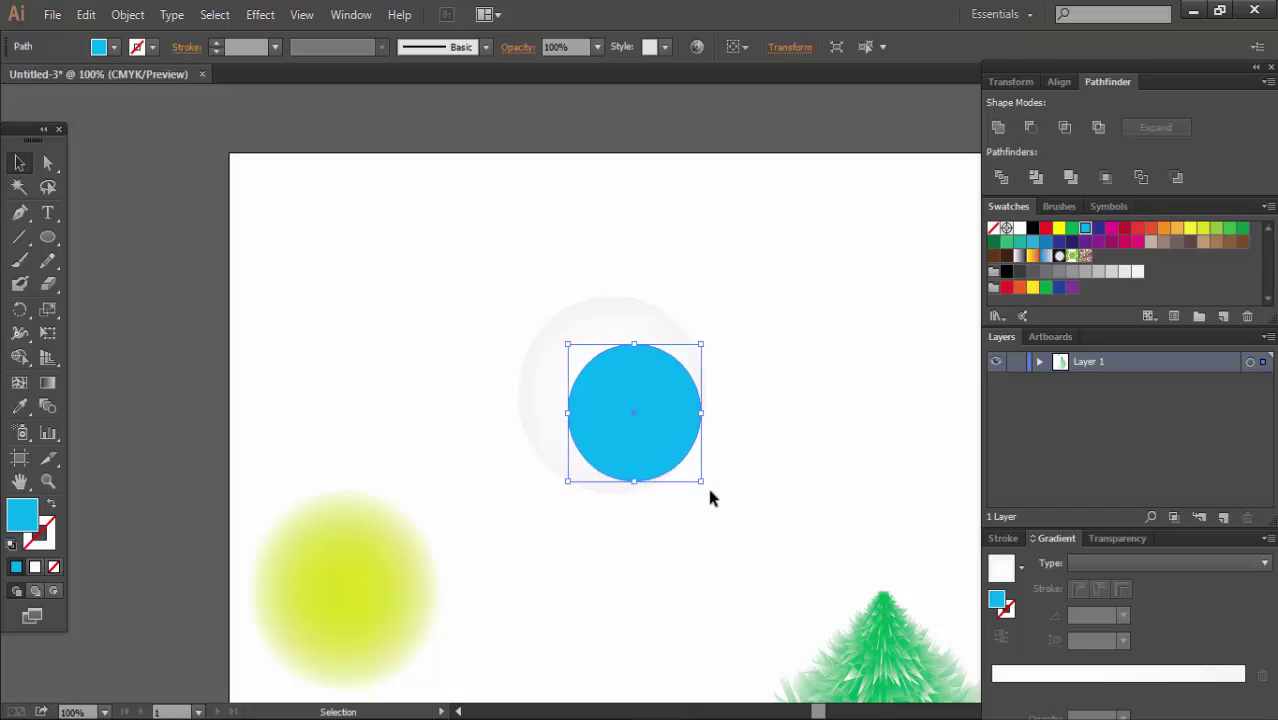
key("Down")
left_click(840, 500)
- Fine-tune the iris position inside the eye white, left, up, then slightly down
left_click(661, 470)
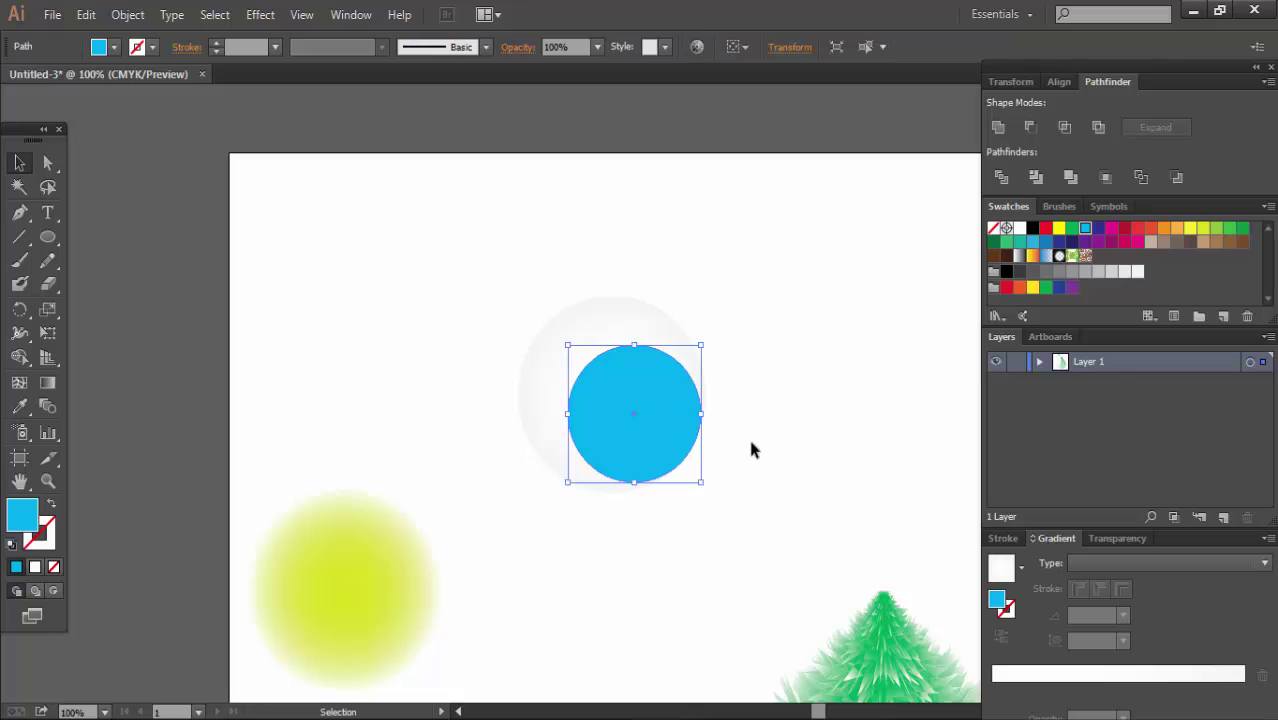
key("Left")
key("Left")
key("Left")
key("Left")
key("Left")
key("Left")
key("Left")
key("Left")
key("Left")
key("Up")
key("Up")
key("Up")
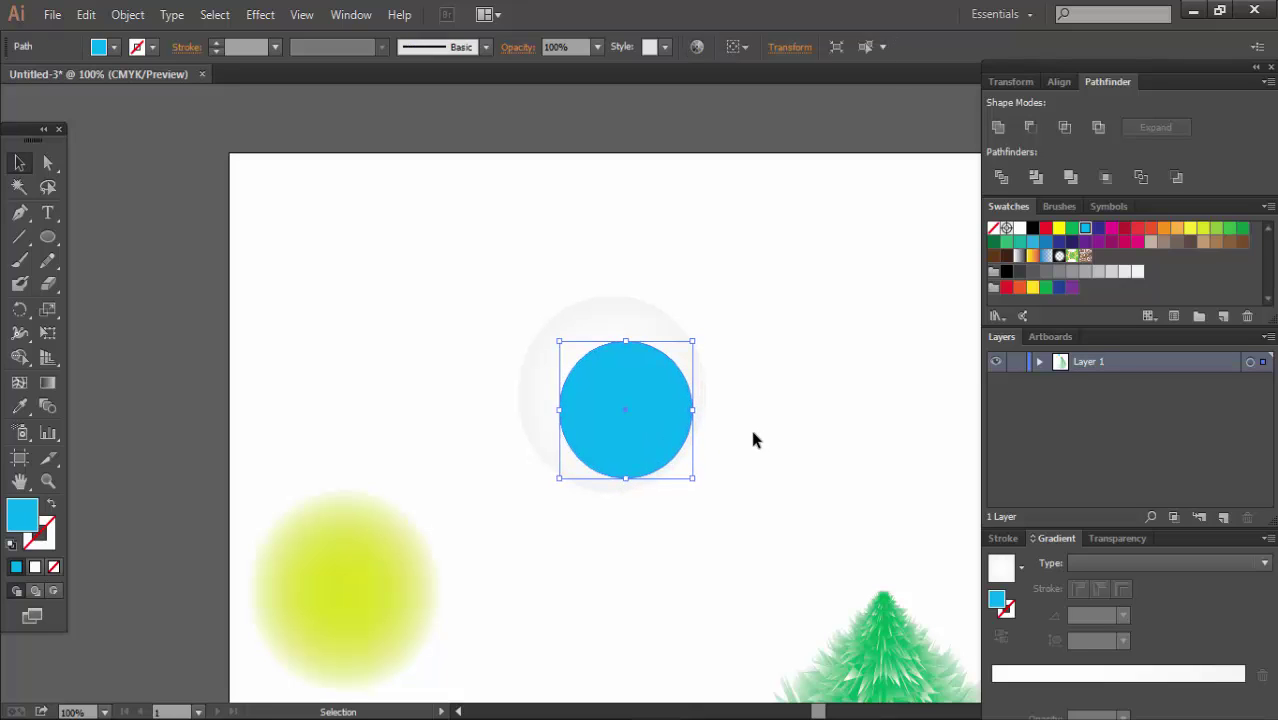
key("Left")
key("Up")
left_click(756, 437)
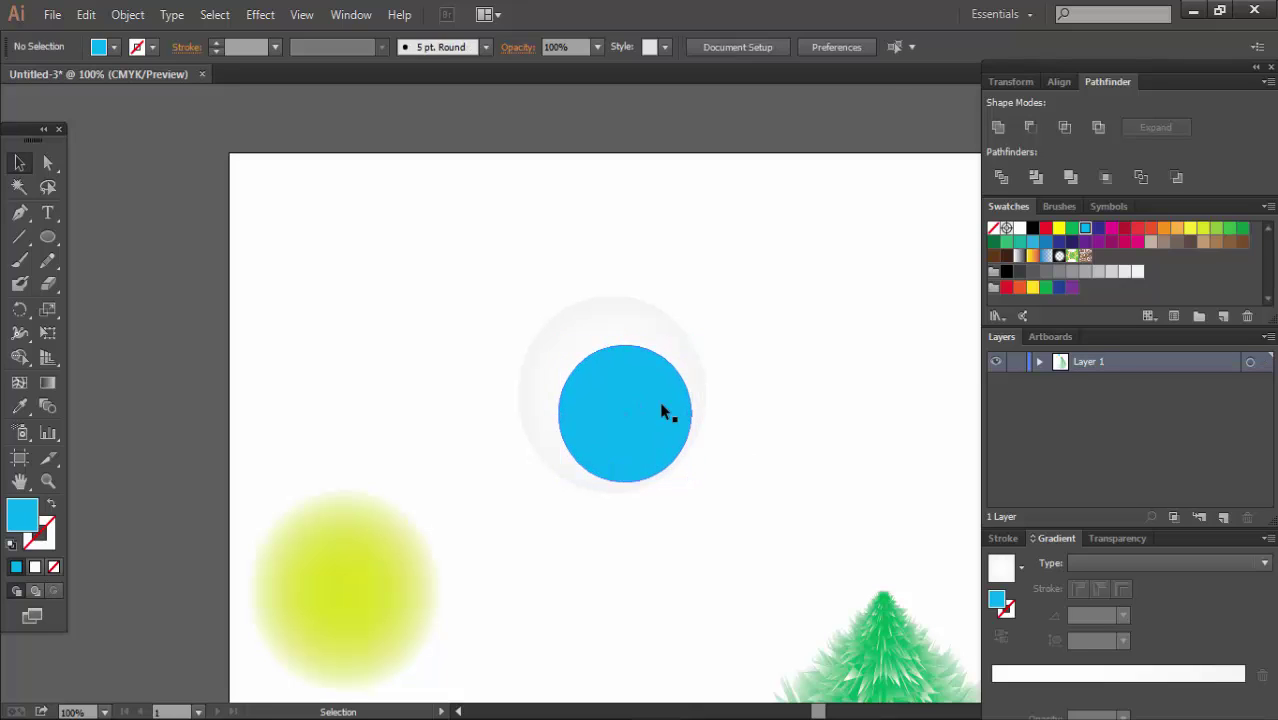
left_click_drag(659, 401, 653, 405)
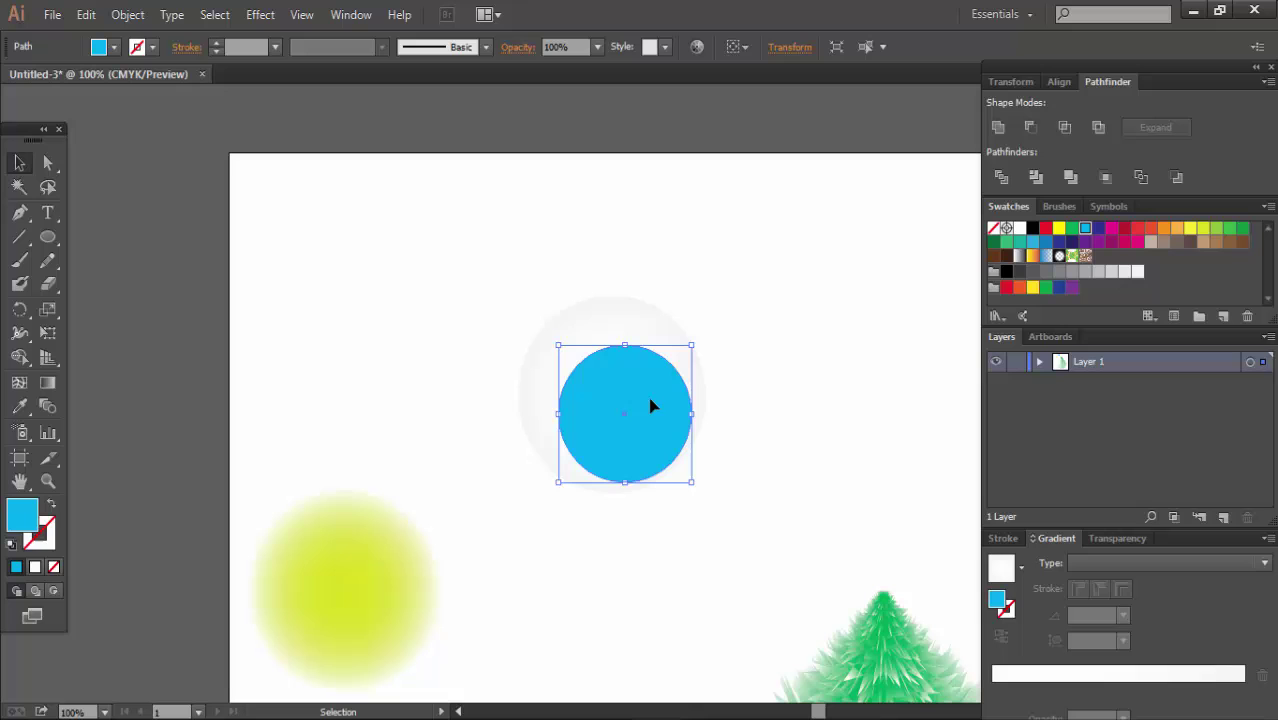
- Paste a front copy of the iris, shrink it, fill it black, and shift it right as the pupil
left_click(86, 14)
left_click(120, 107)
left_click(88, 15)
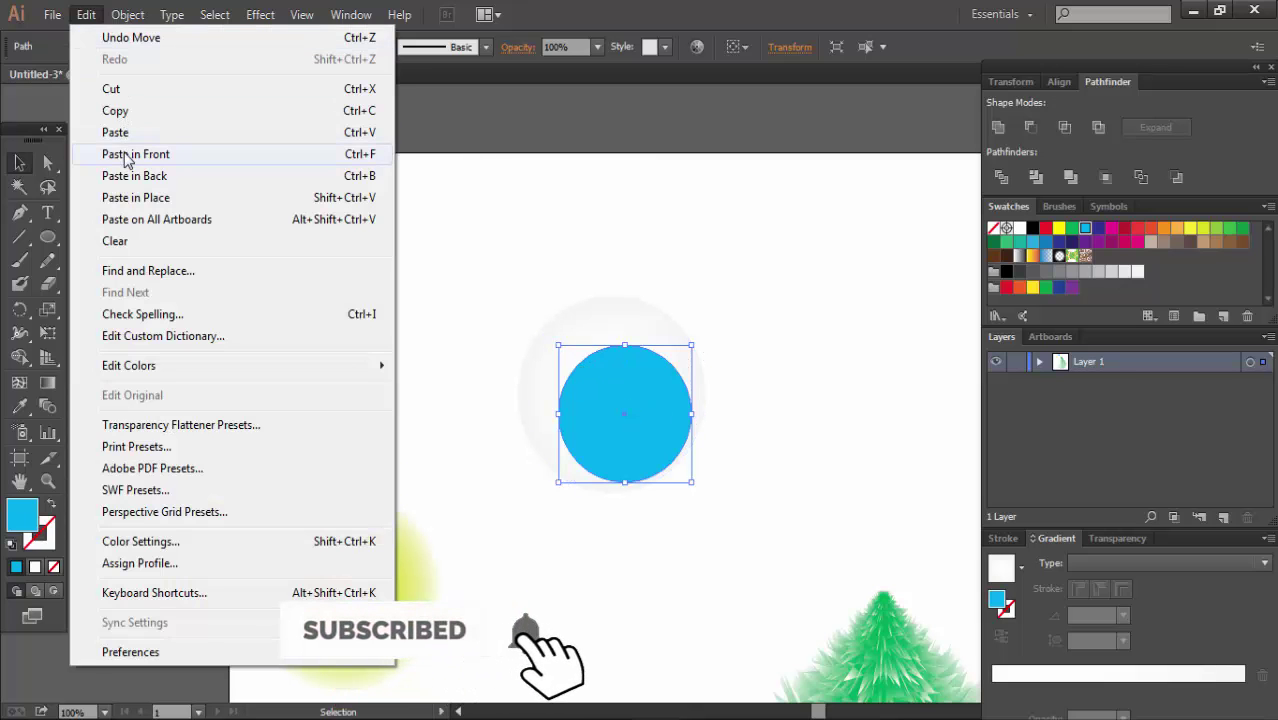
left_click(110, 157)
left_click_drag(557, 347, 578, 367)
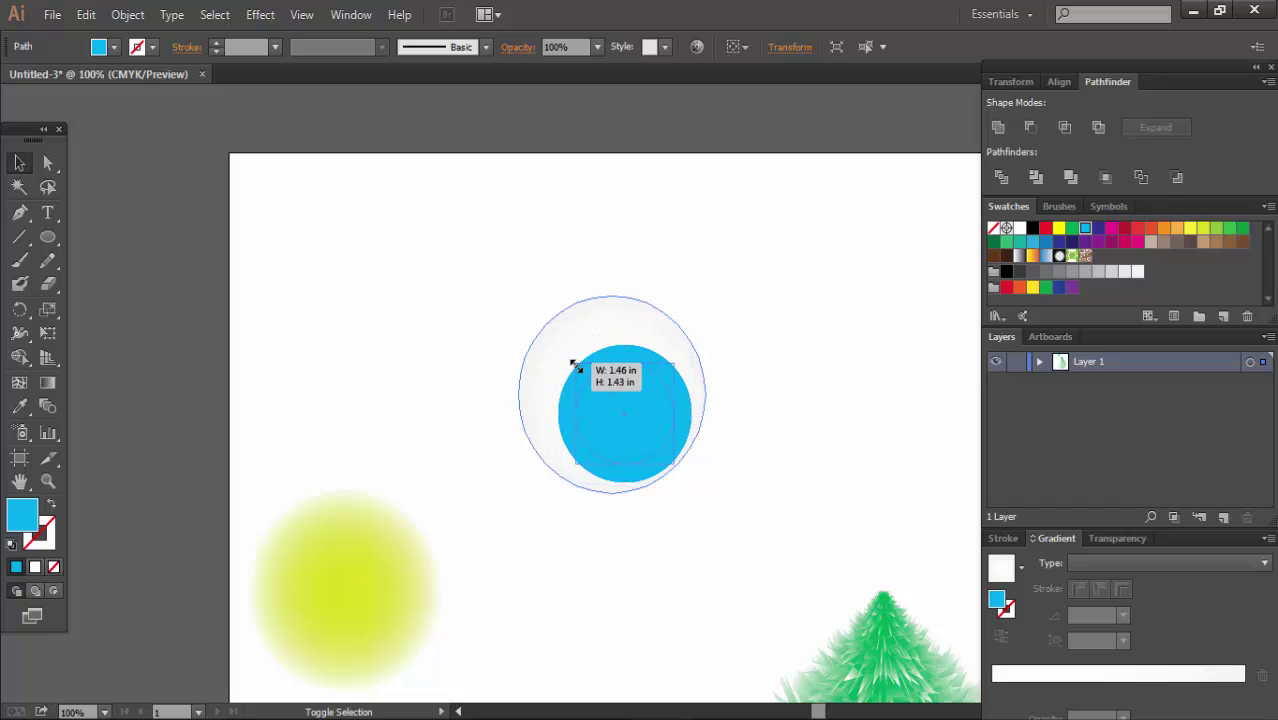
left_click(1033, 228)
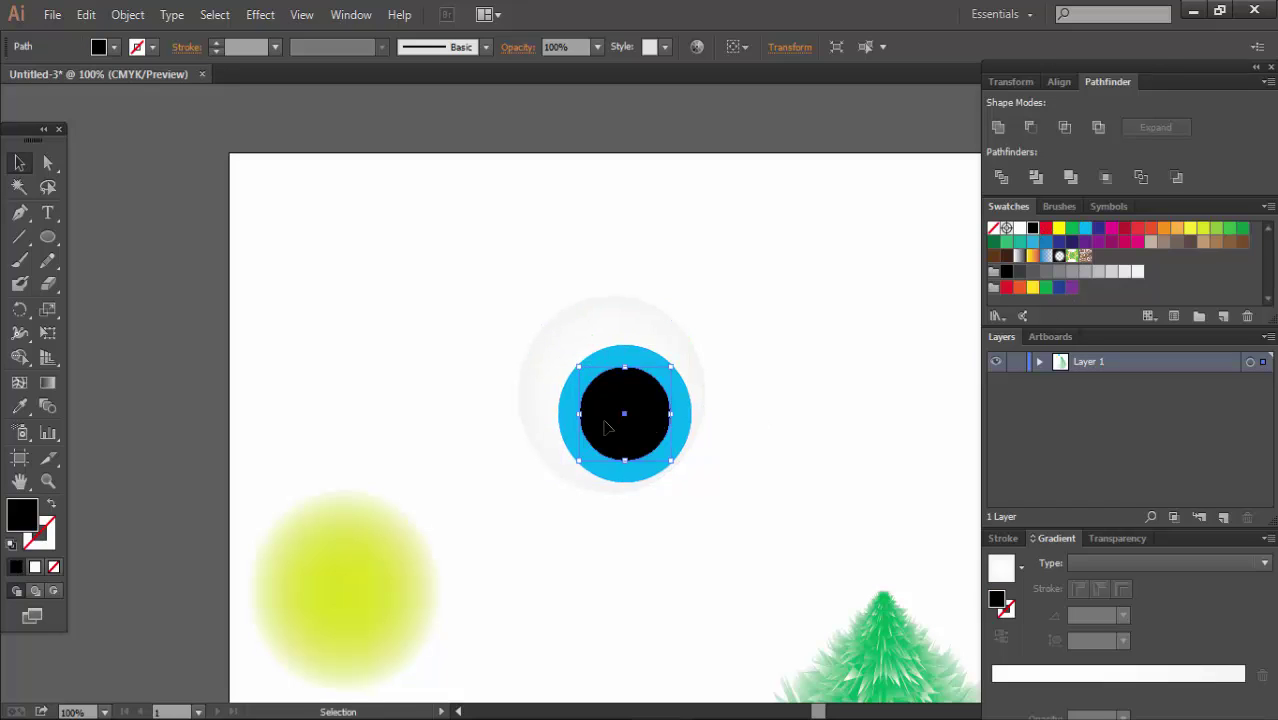
left_click_drag(603, 425, 625, 436)
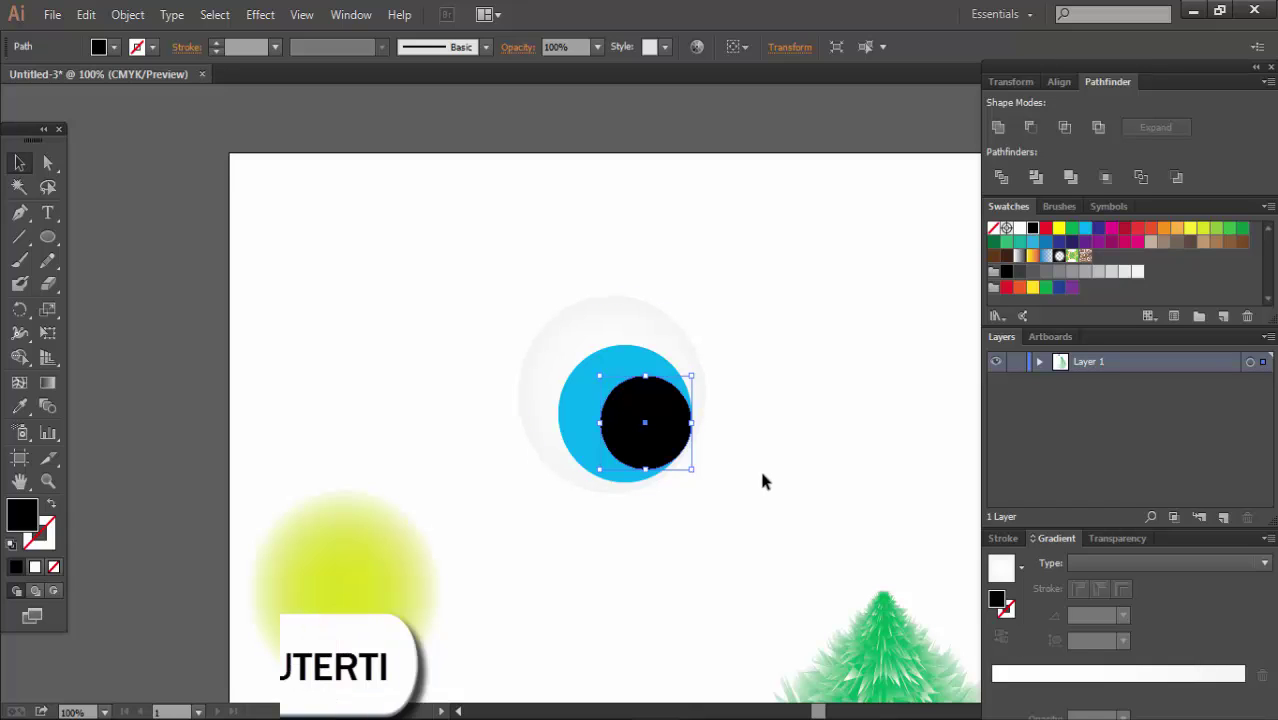
left_click(752, 458)
left_click(640, 472)
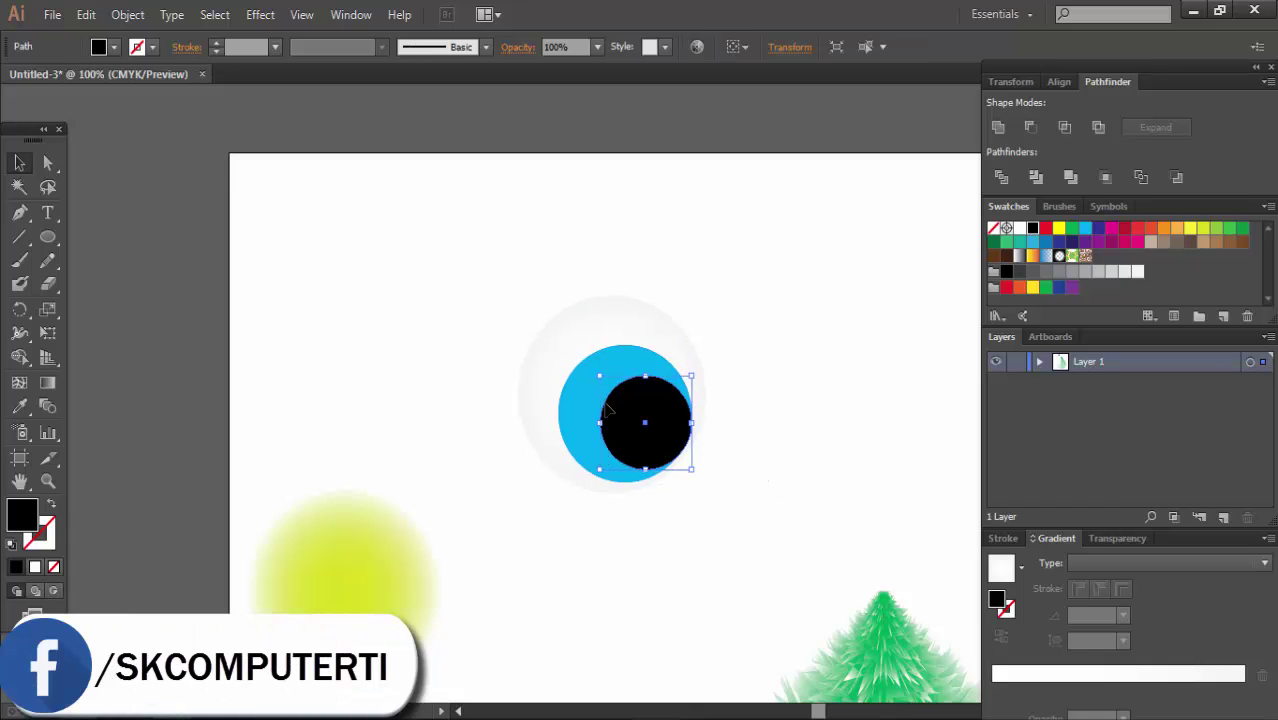
left_click(785, 459)
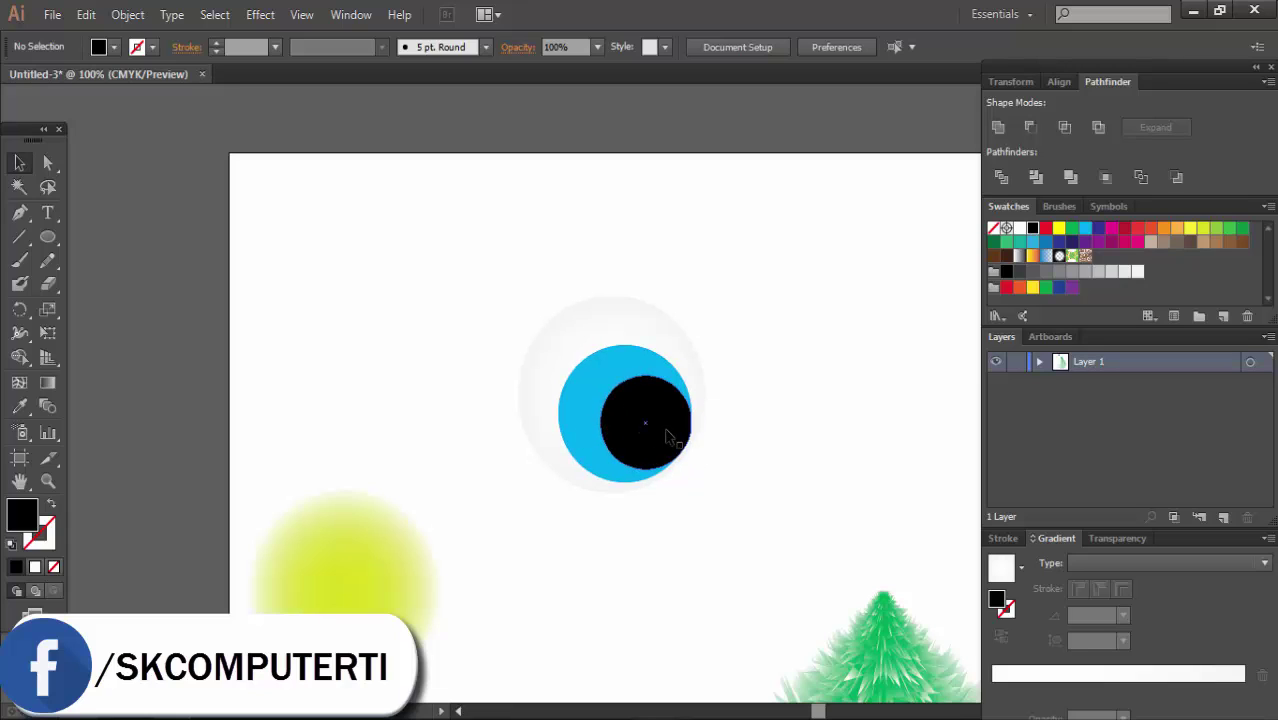
- Squeeze all three eye circles into an upright oval, then select the black pupil
left_click_drag(785, 370, 588, 485)
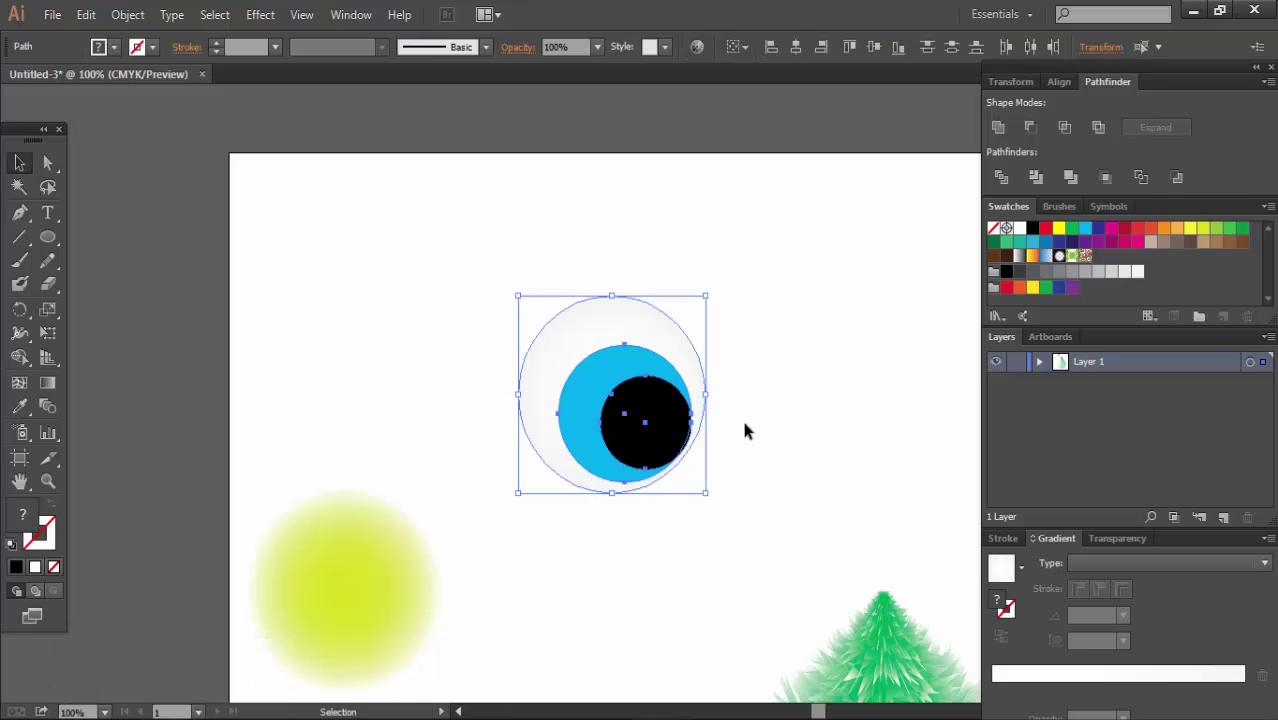
left_click_drag(708, 397, 685, 397)
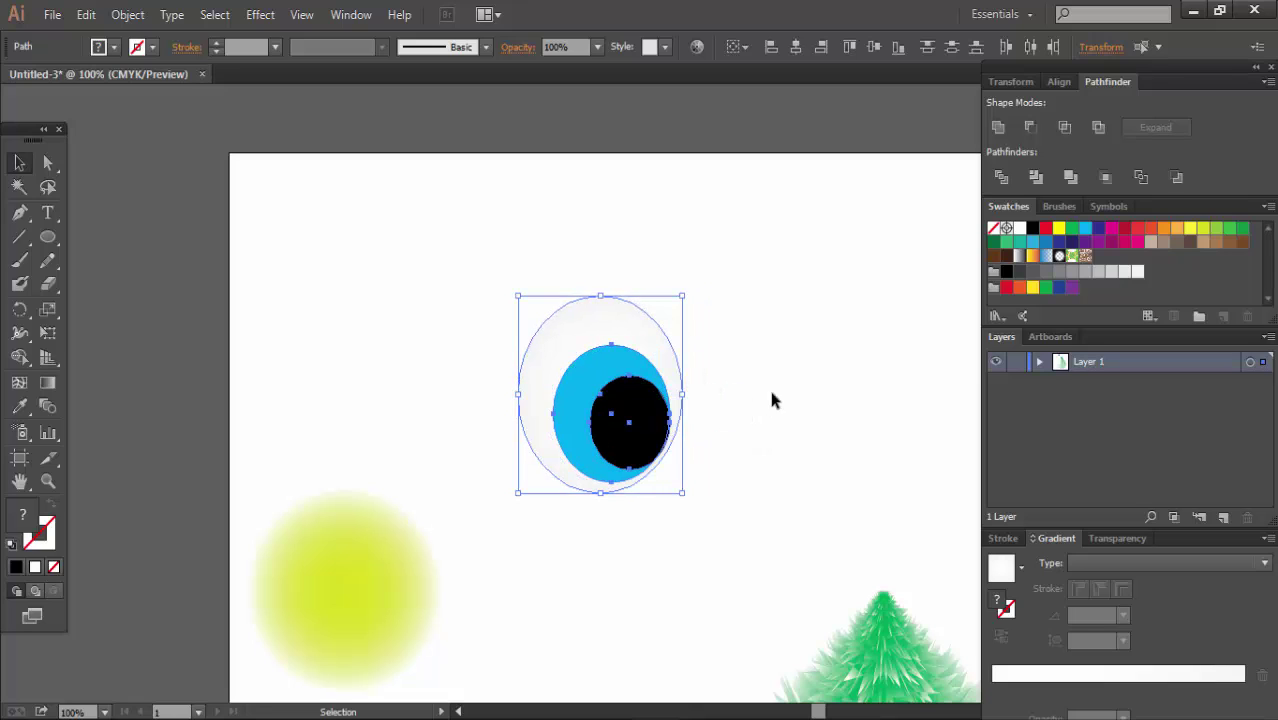
left_click(772, 399)
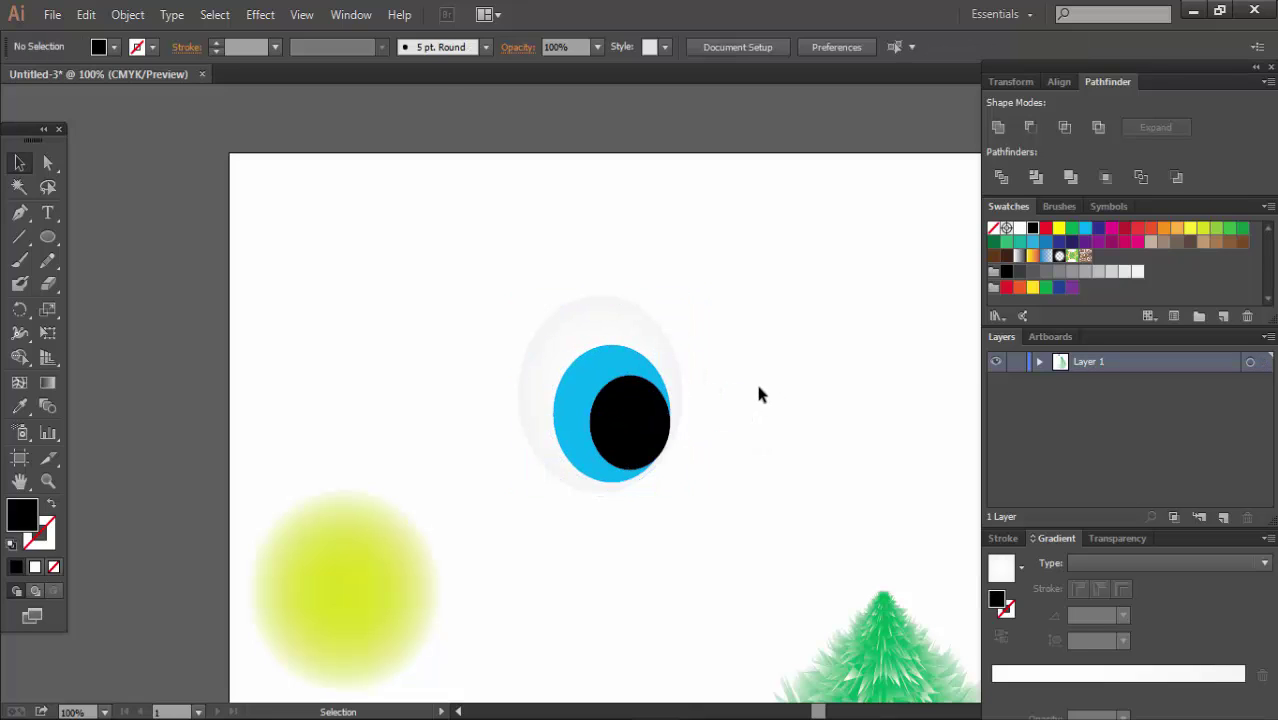
left_click_drag(742, 285, 572, 516)
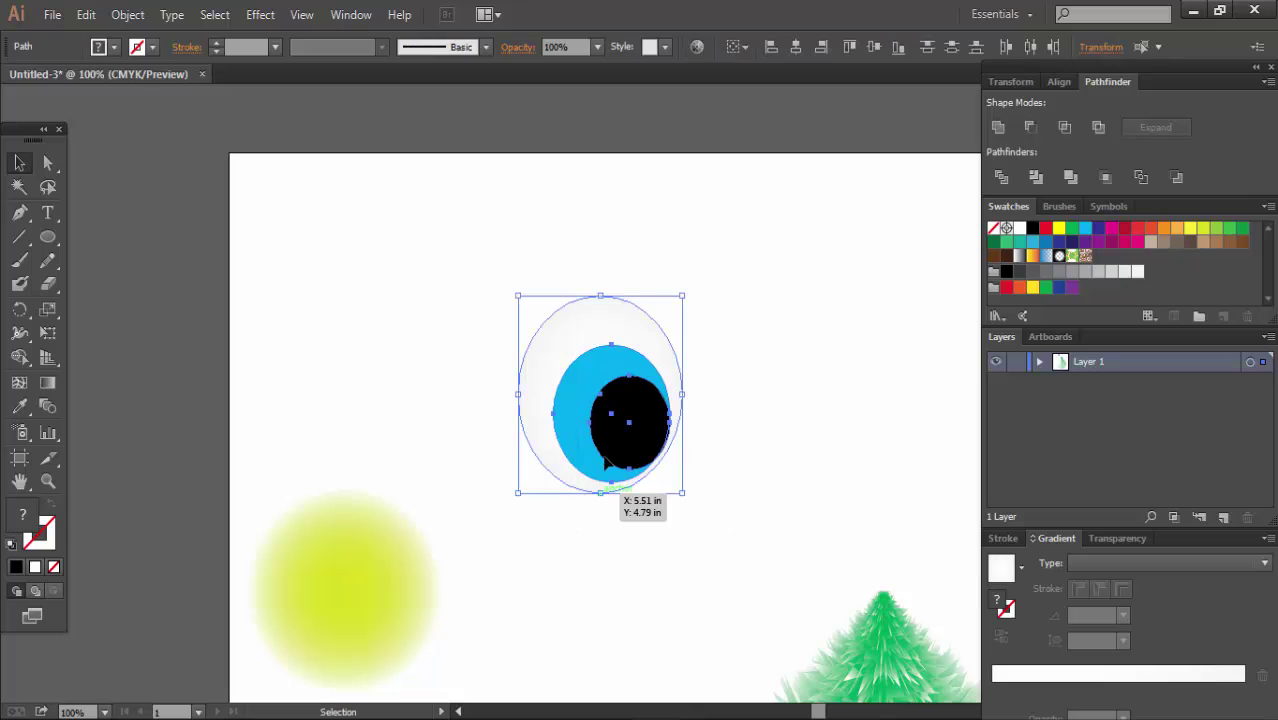
left_click(683, 453)
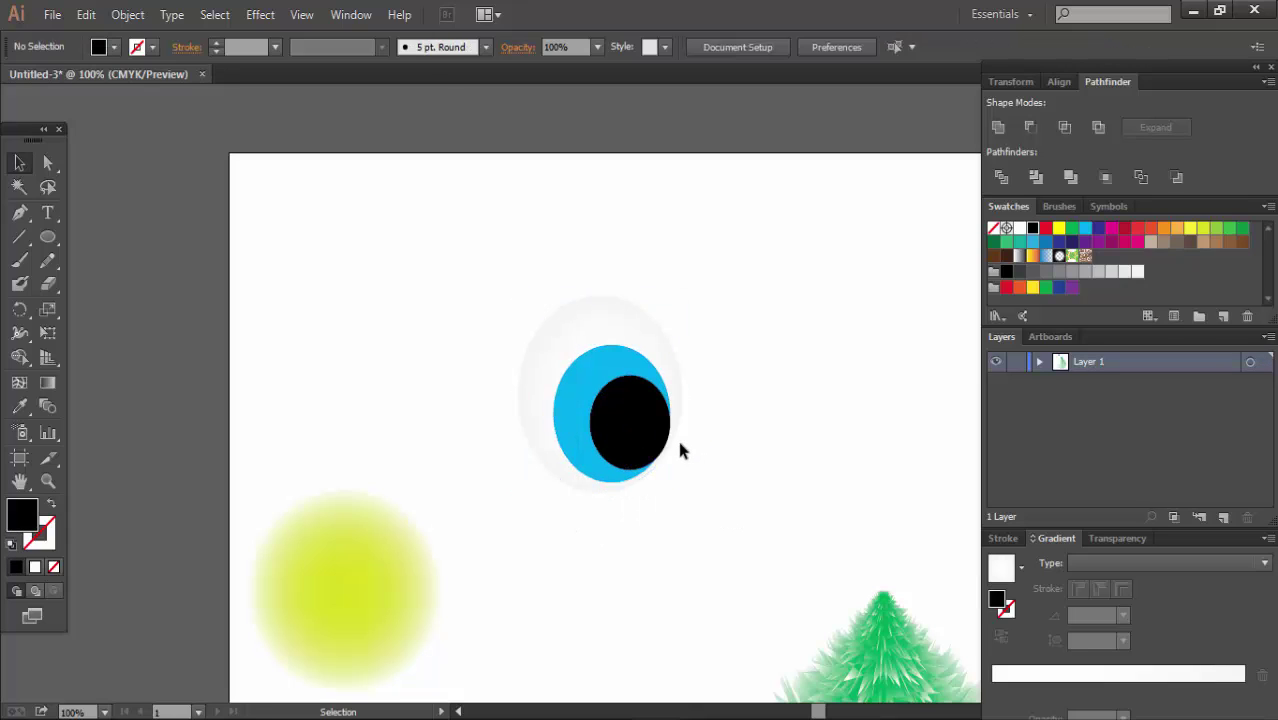
left_click(645, 456)
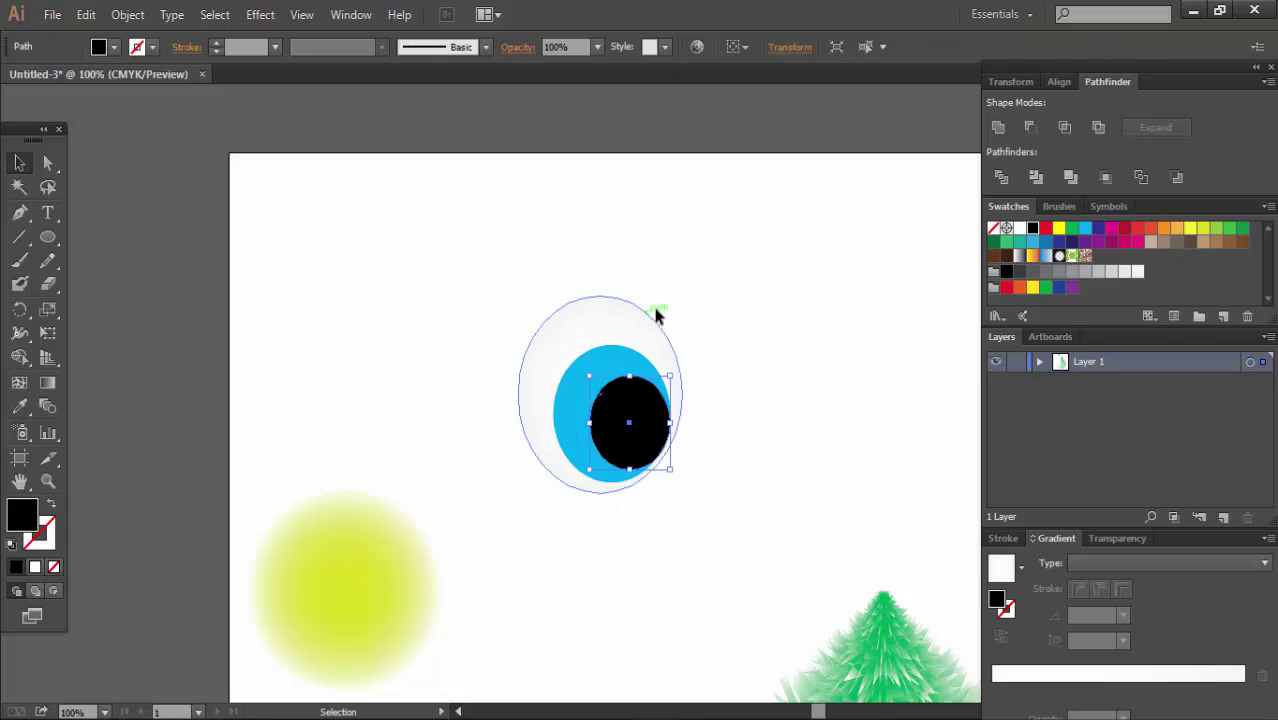
- Paste a front copy of the pupil, shrink it to a small circle, and fill it white
left_click(128, 14)
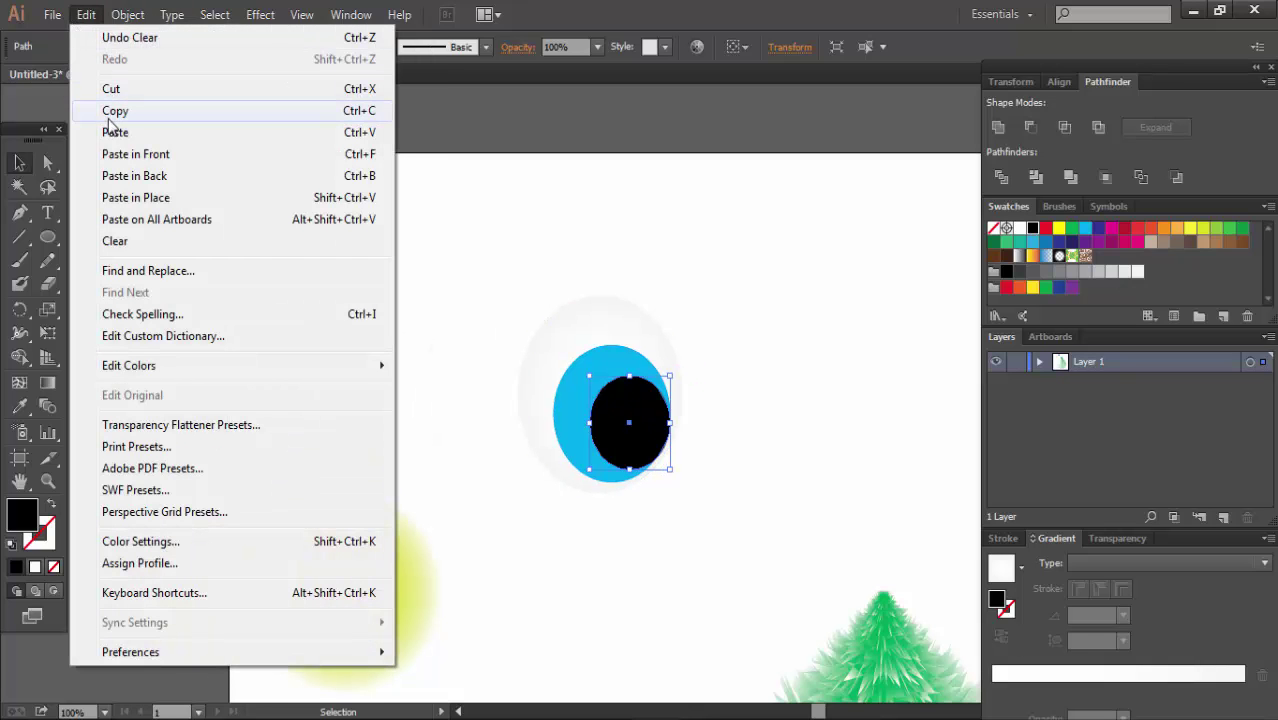
left_click(112, 116)
left_click(86, 14)
left_click(135, 154)
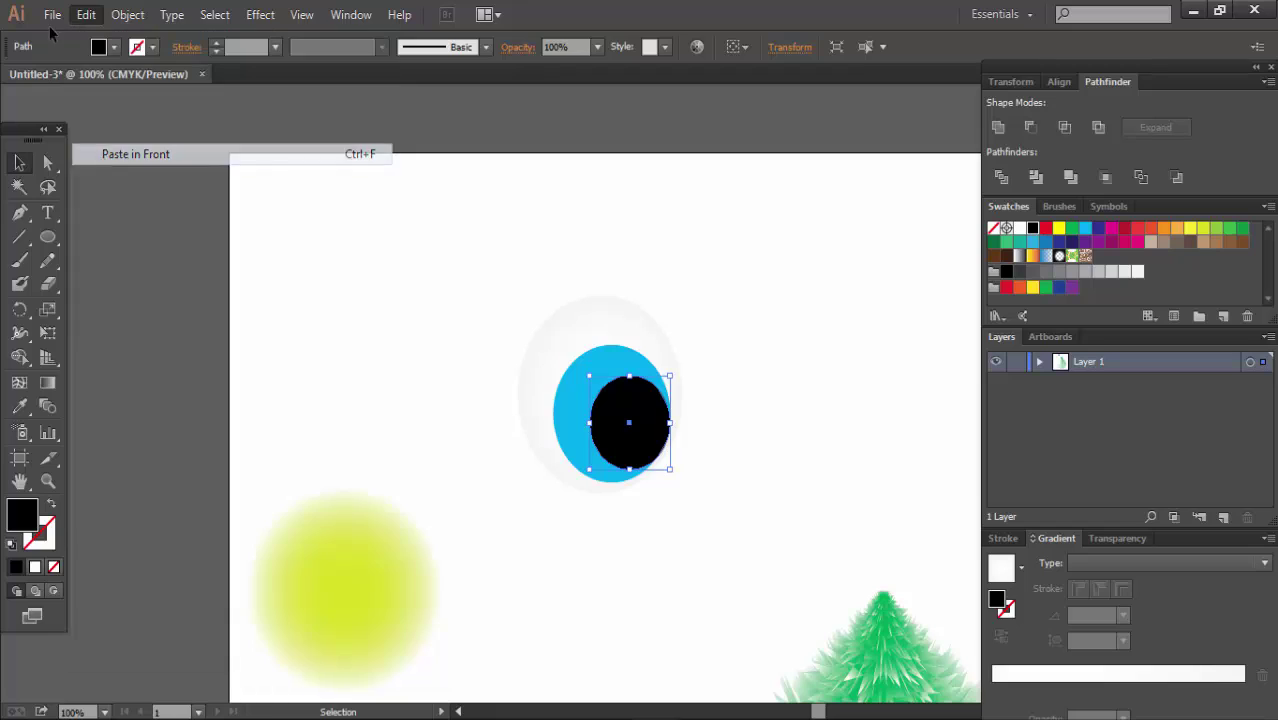
mouse_move(589, 376)
left_mouse_down()
mouse_move(646, 424)
mouse_move(642, 387)
left_mouse_up()
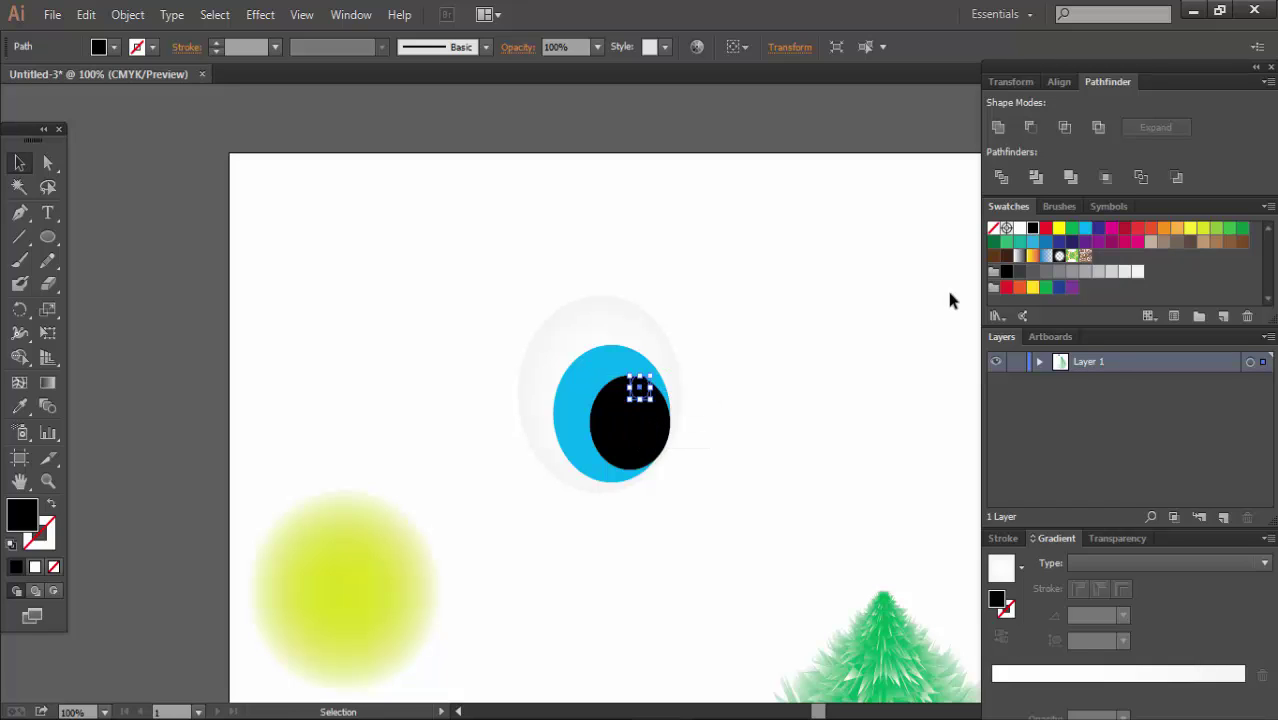
left_click(1020, 228)
left_click(729, 278)
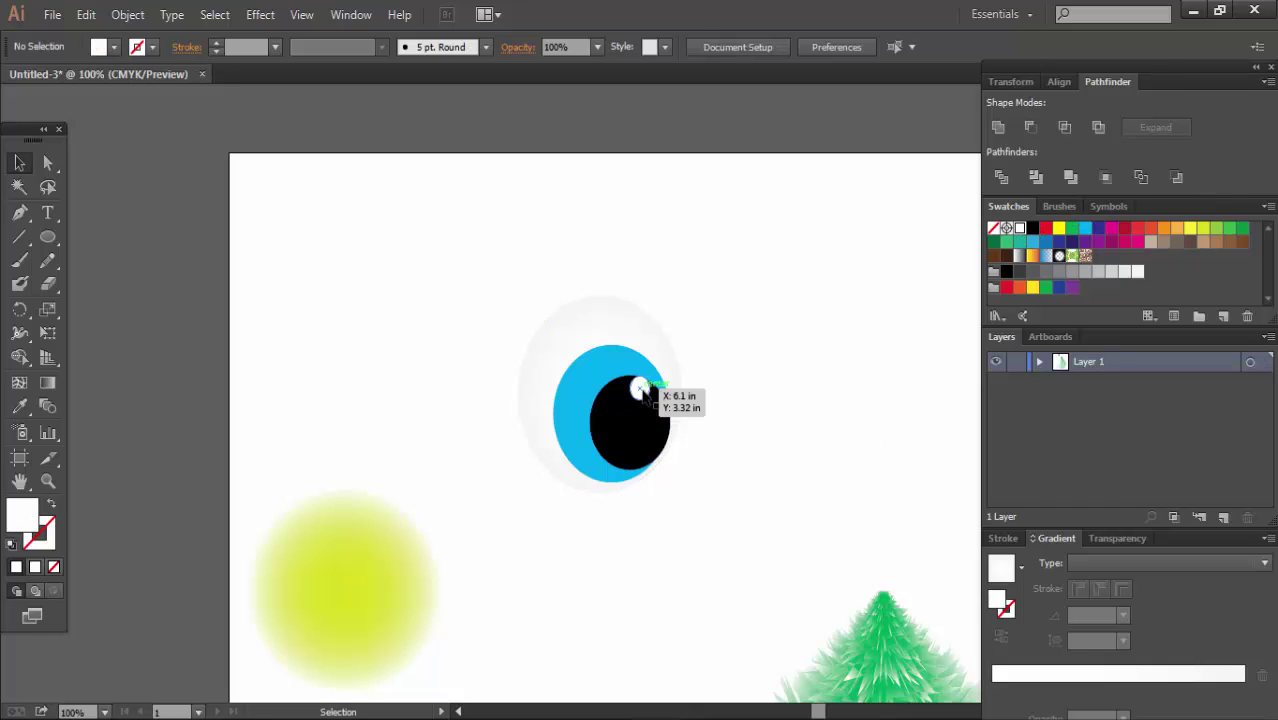
- Alt-drag a copy of the white highlight down to the pupil's bottom edge
left_click(641, 390)
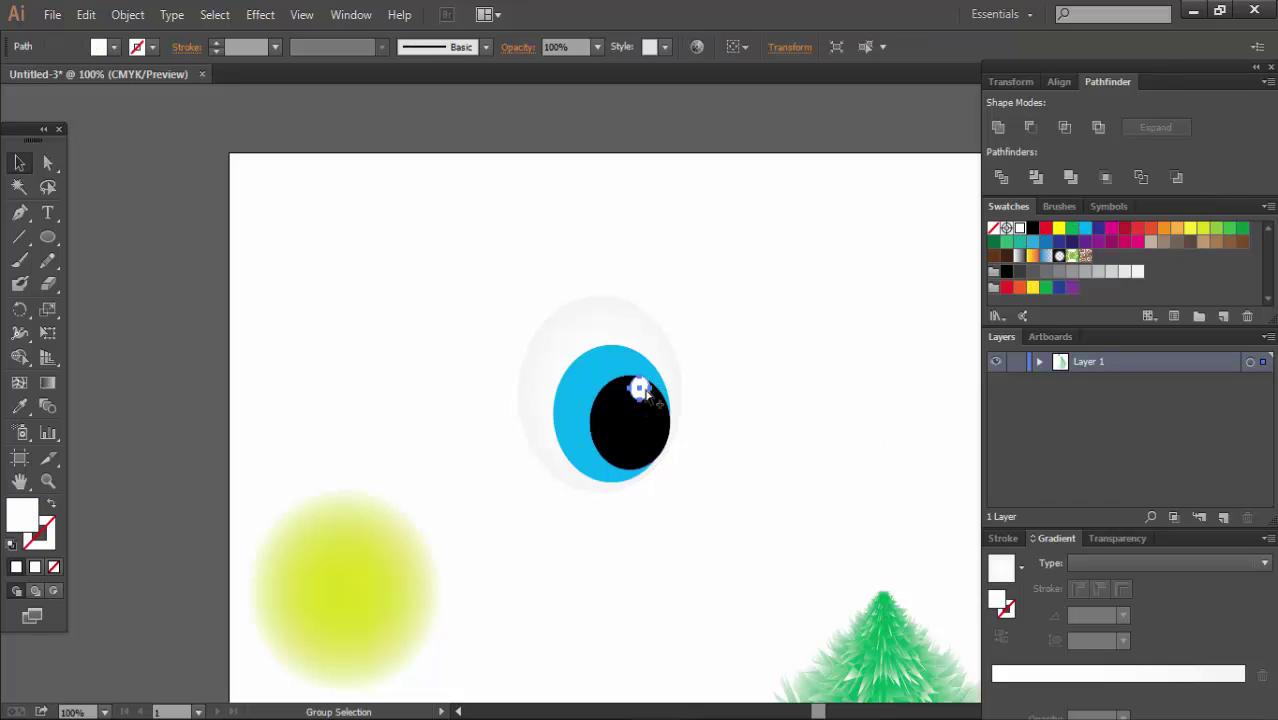
left_click_drag(641, 390, 640, 455)
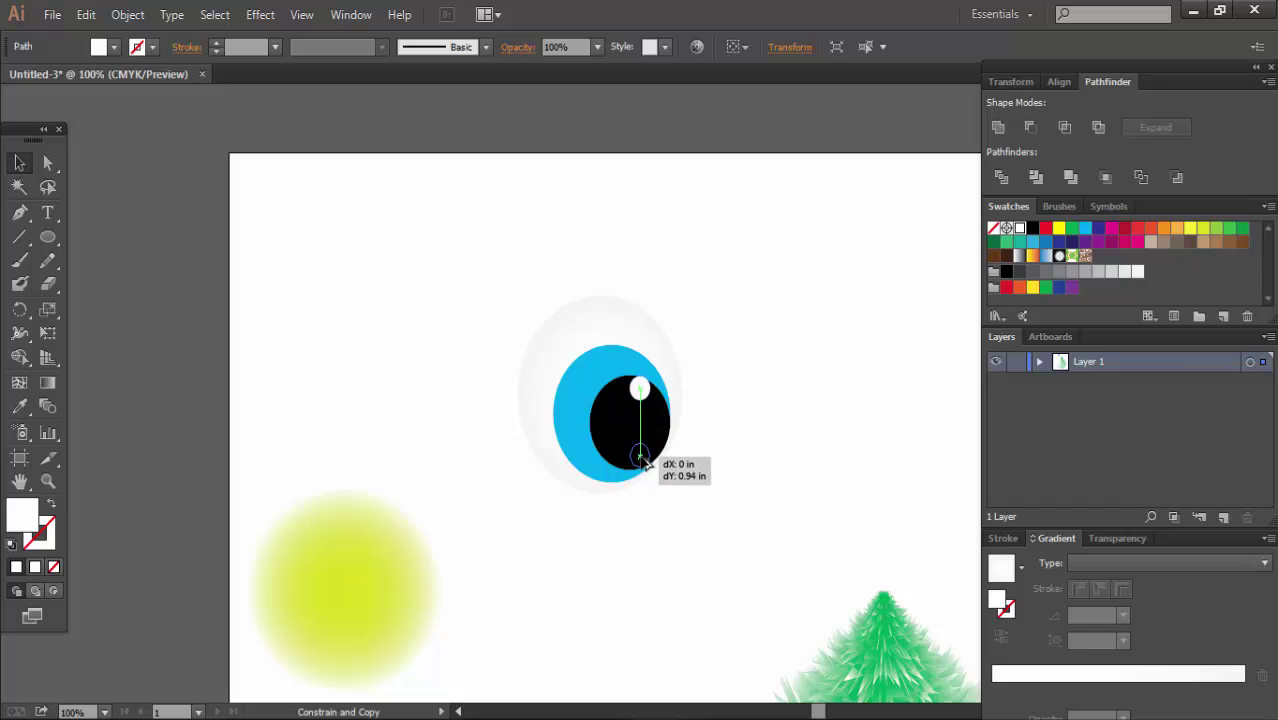
left_click_drag(645, 460, 646, 469)
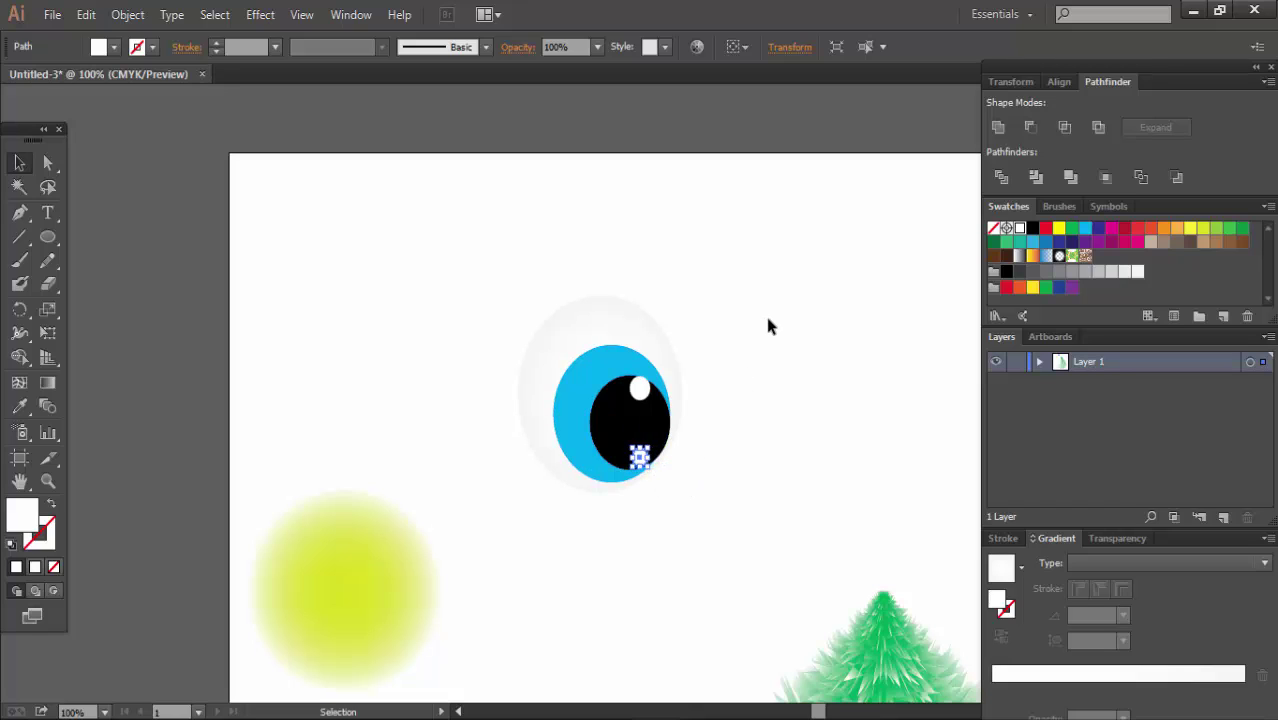
left_click(767, 325)
left_click_drag(638, 456, 645, 457)
left_click(671, 458)
- Zoom in, shrink the lower highlight, and nudge it down and left
left_click(670, 445)
left_click(460, 405)
left_click_drag(491, 317, 562, 391)
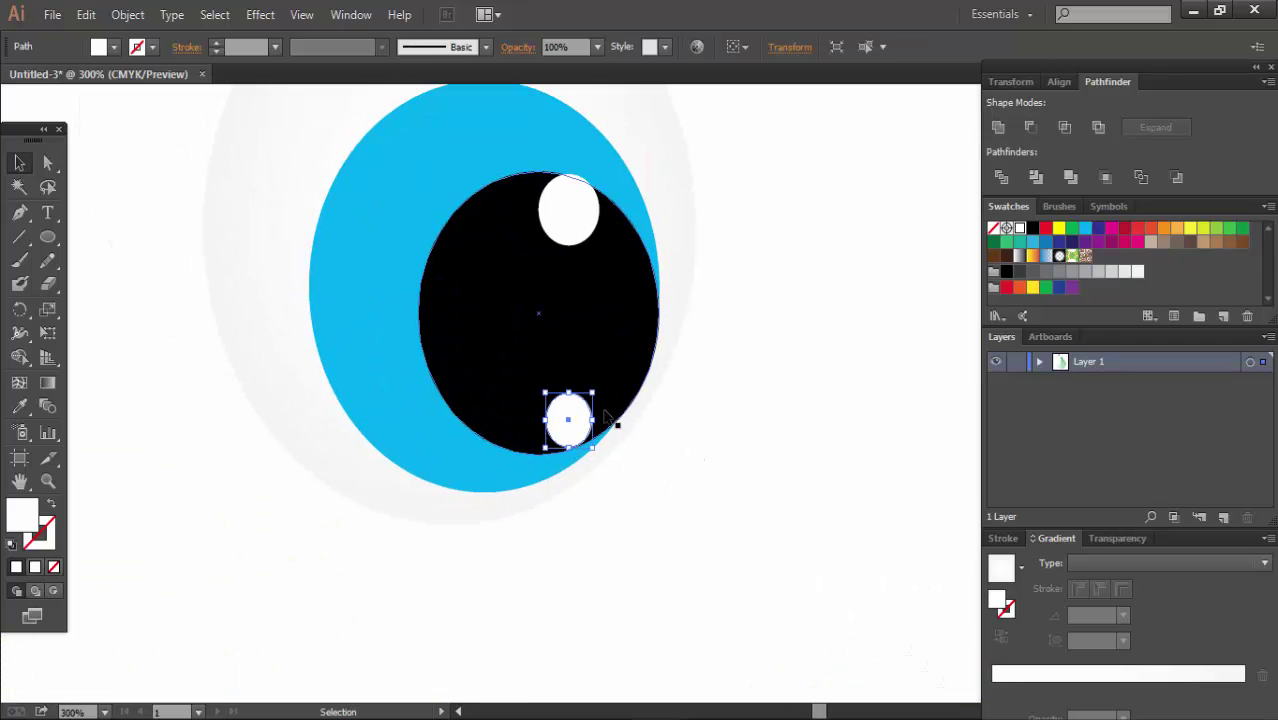
left_click_drag(593, 451, 588, 440)
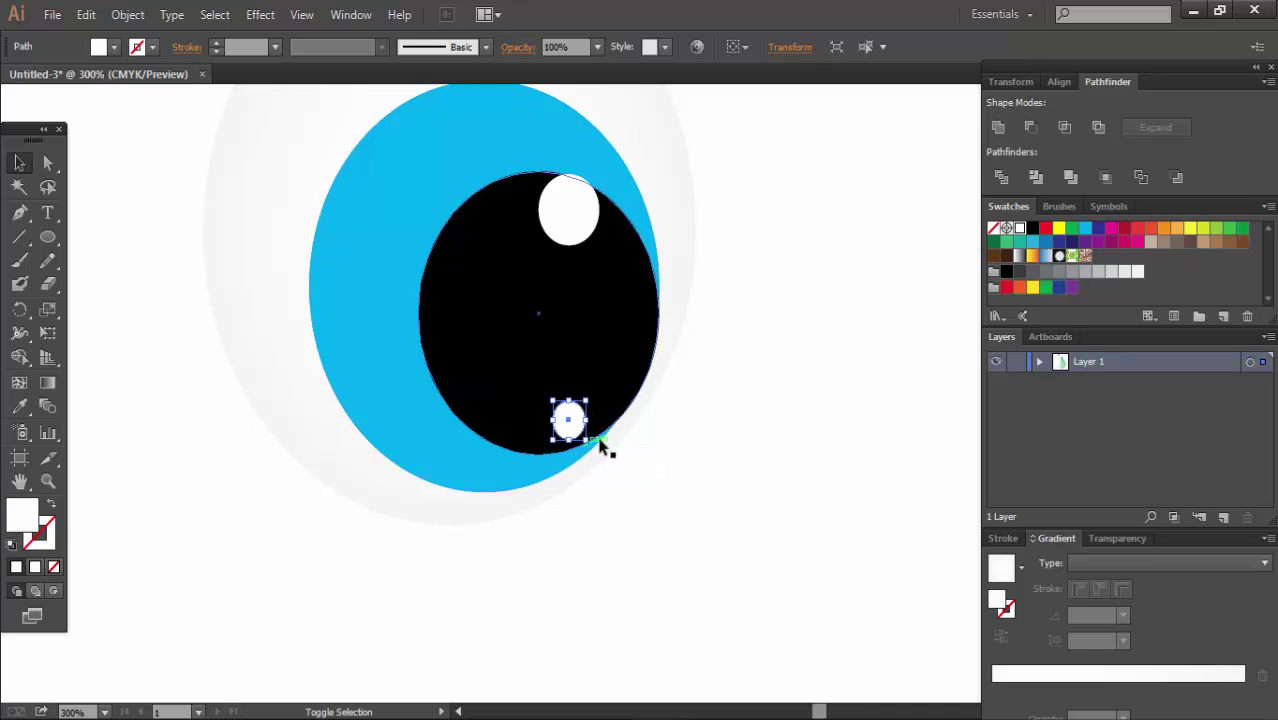
key("Down")
key("Down")
key("Down")
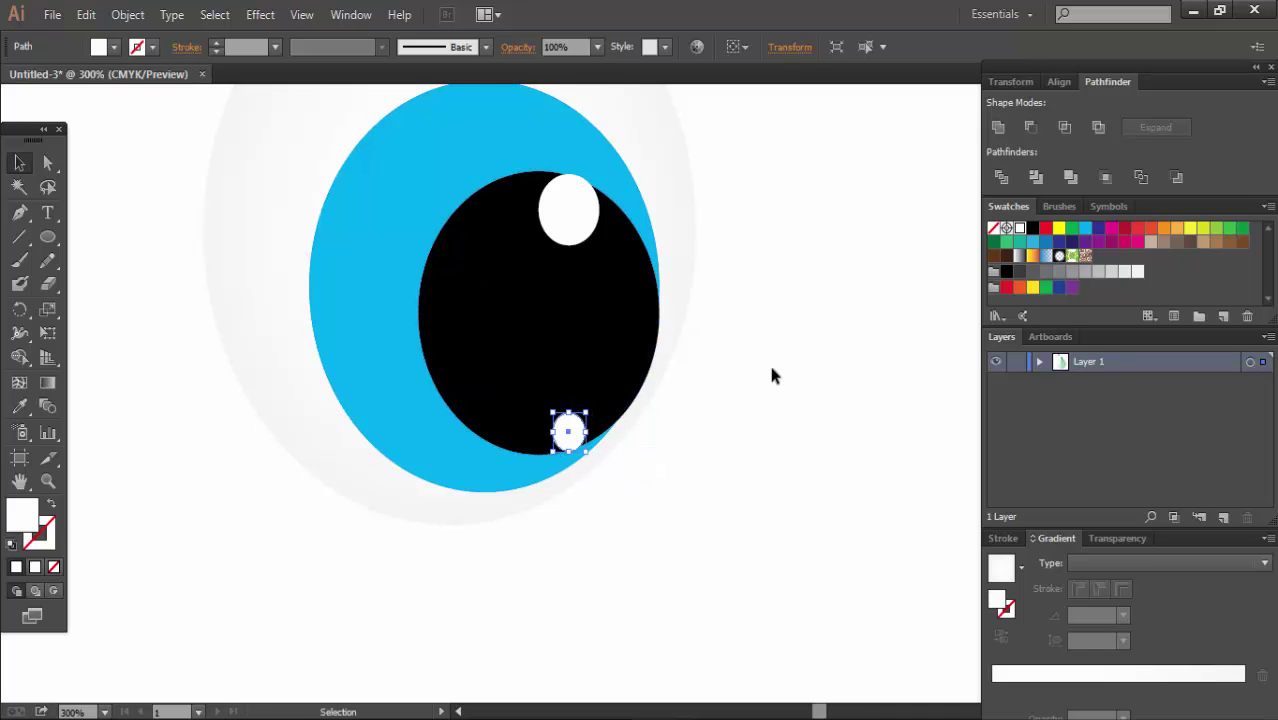
key("Down")
key("Left")
- Nudge the black pupil slightly right and zoom back out to the whole scene
left_click(645, 340)
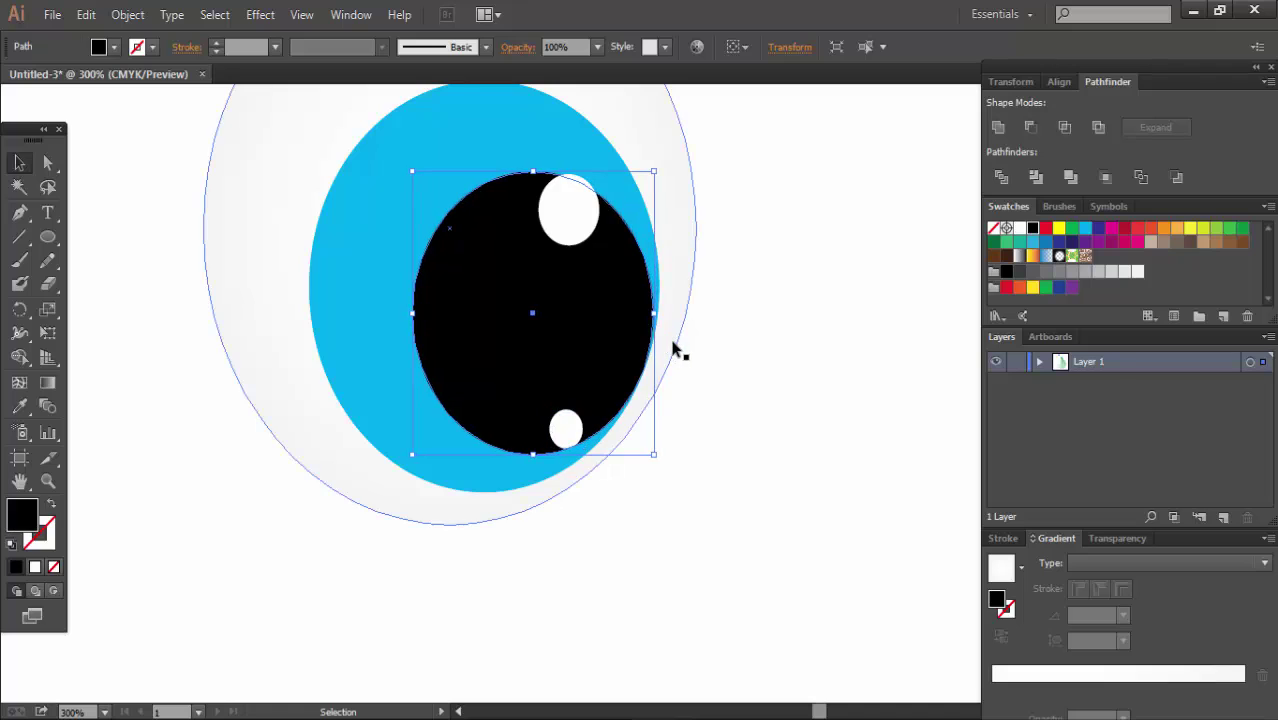
key("Left")
key("Right")
key("Right")
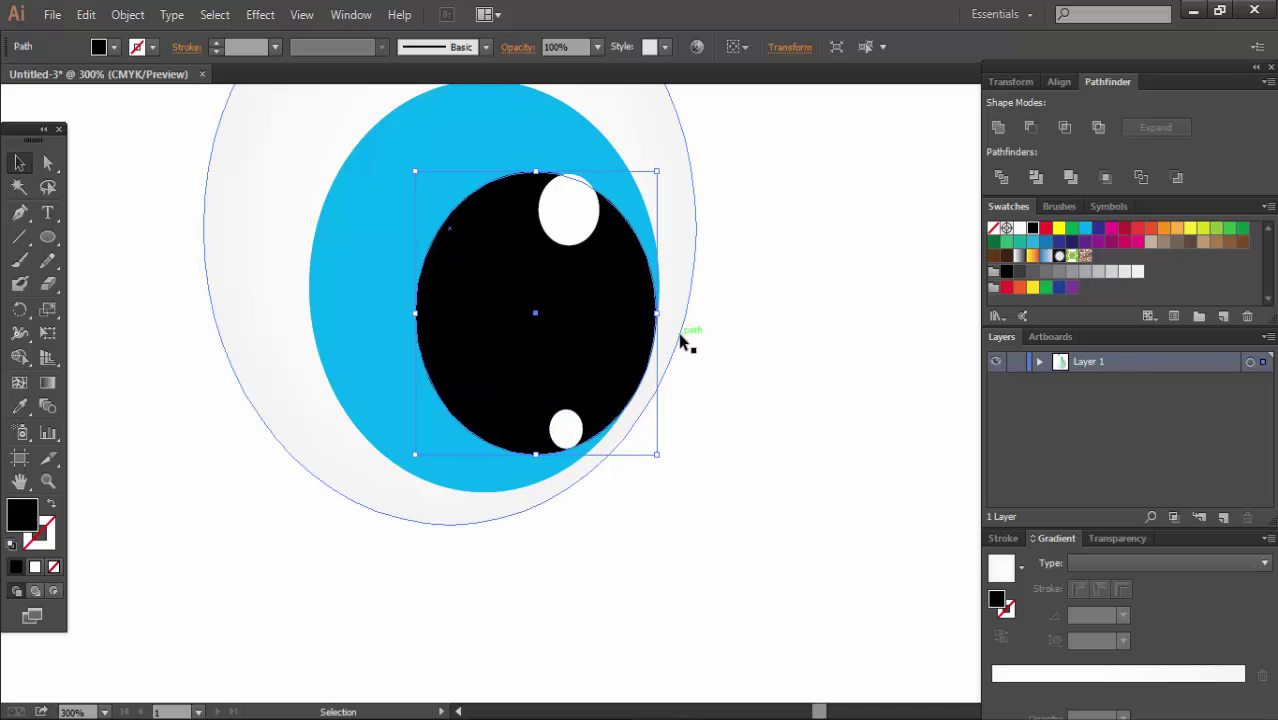
left_click(569, 207)
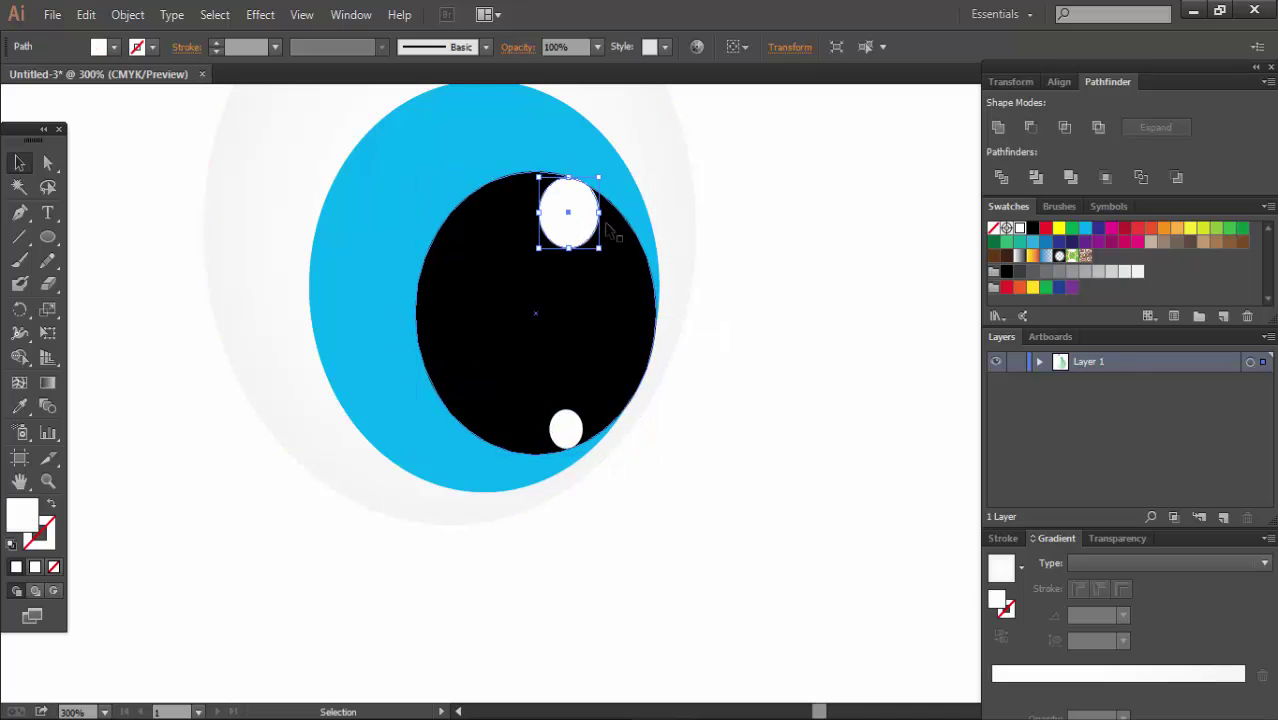
left_click(770, 250)
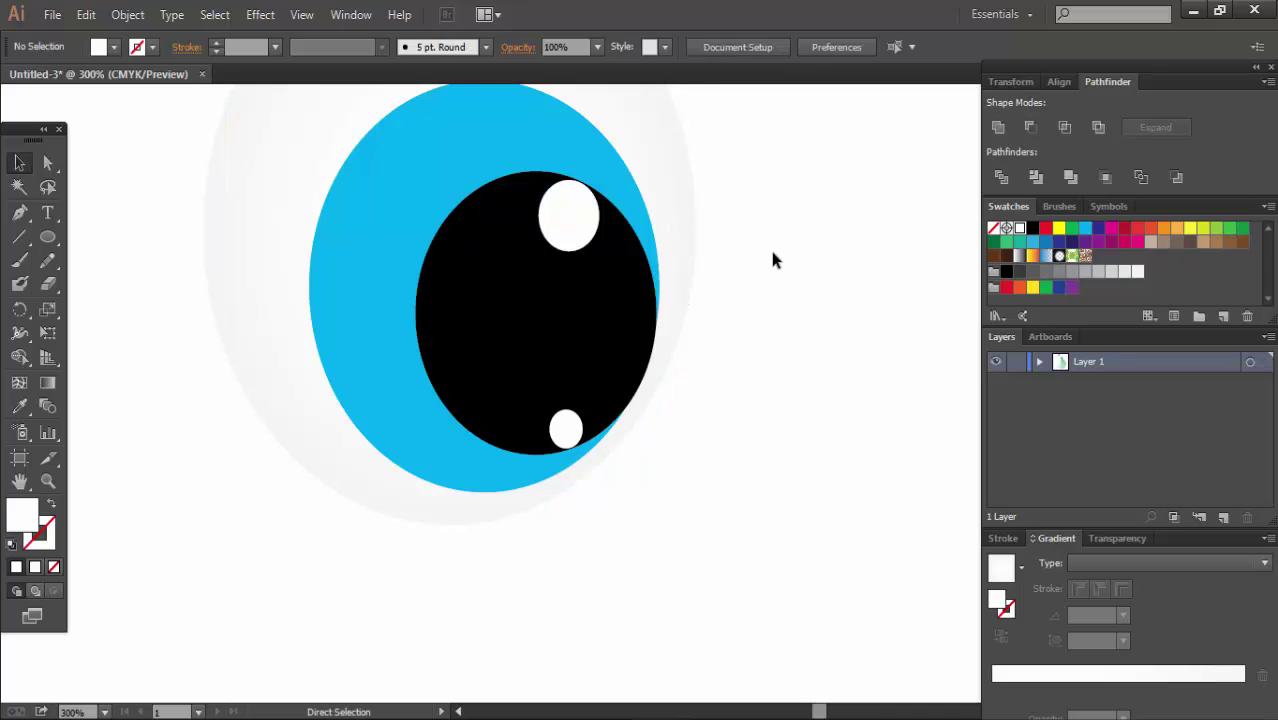
key("ctrl+1")
- Group all the eye parts together
left_click_drag(463, 183, 727, 532)
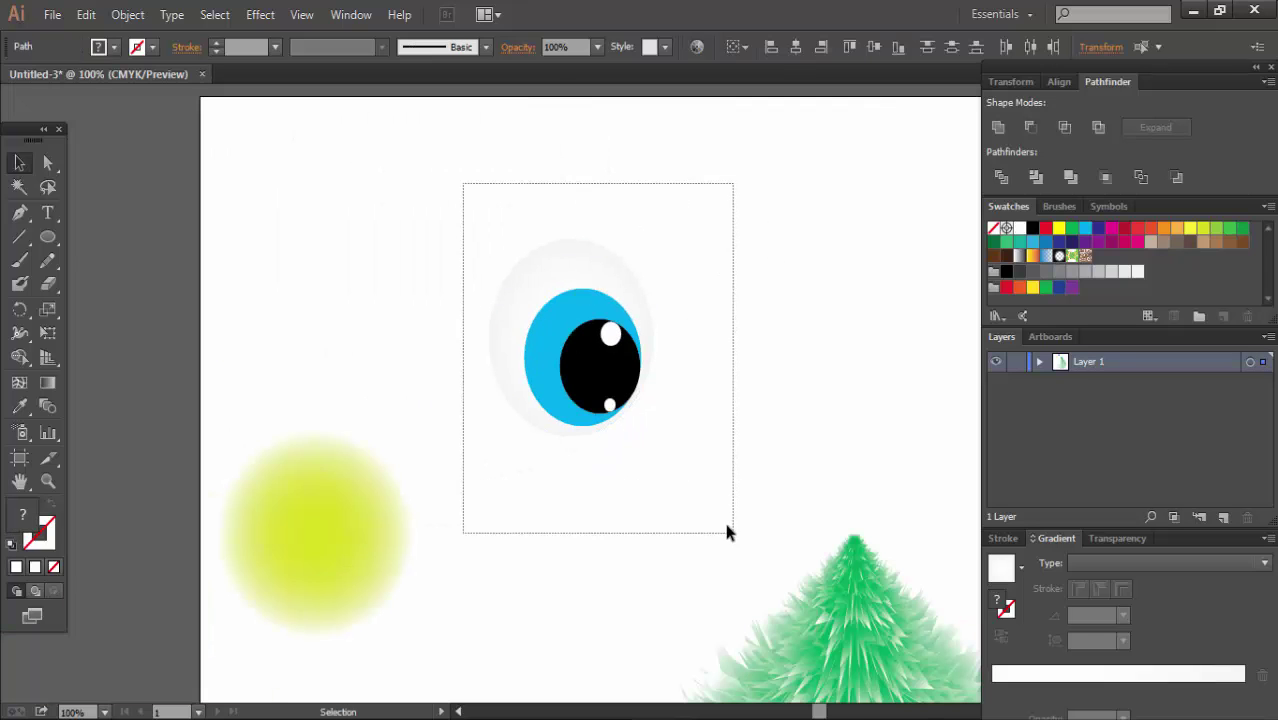
right_click(582, 340)
left_click(633, 428)
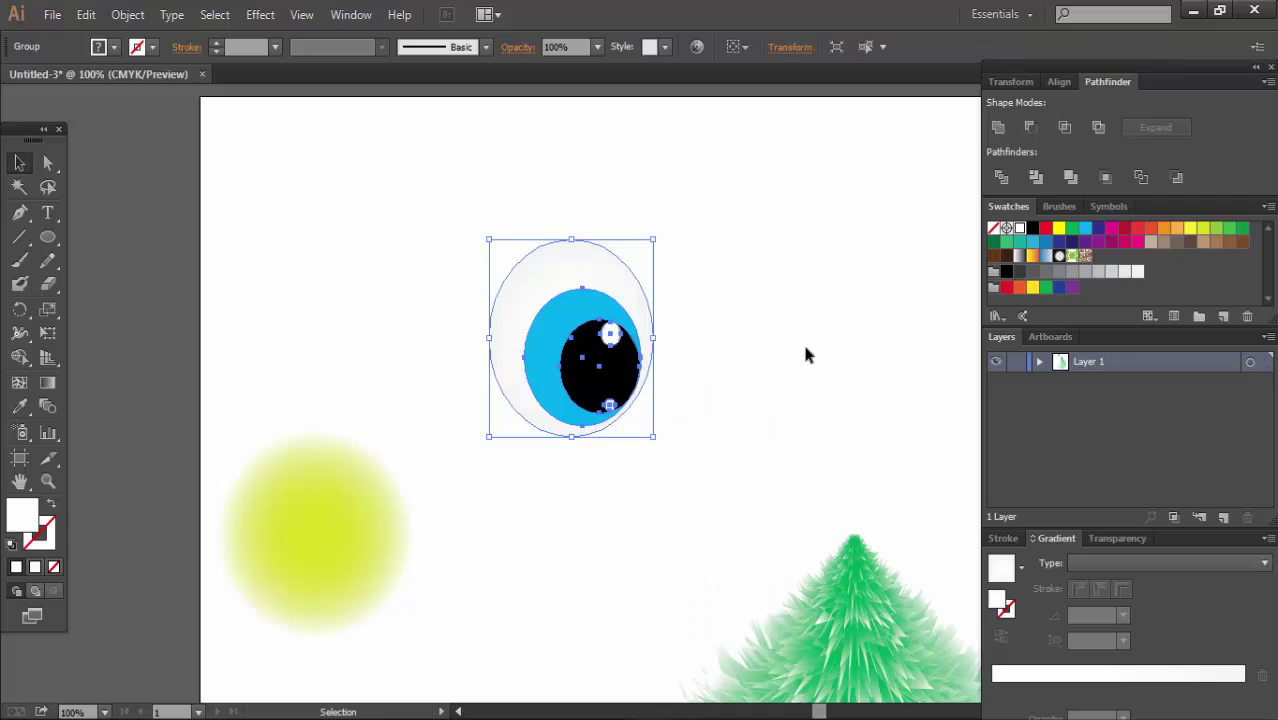
left_click(807, 355)
left_click(400, 300)
left_click(220, 205)
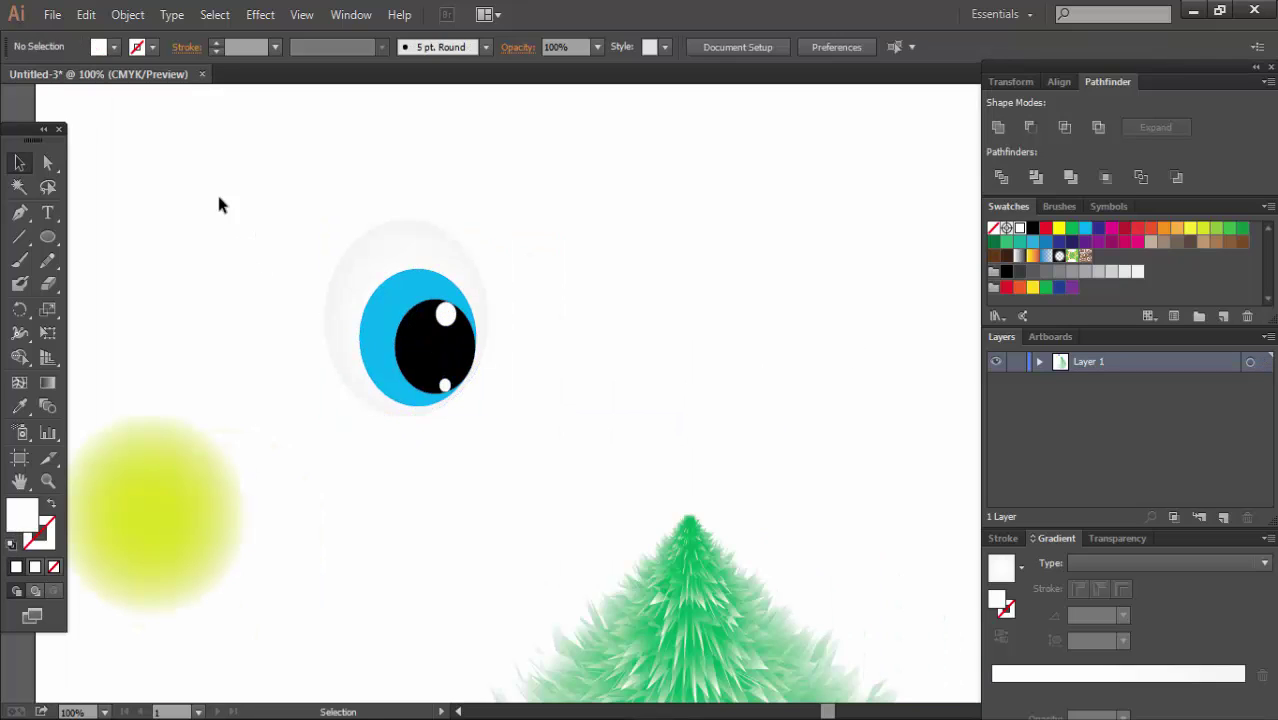
key("ctrl+z")
left_click(170, 220)
- Zoom in on the eye and ungroup its parts
key("ctrl+plus")
key("ctrl+plus")
left_click_drag(456, 427, 664, 547)
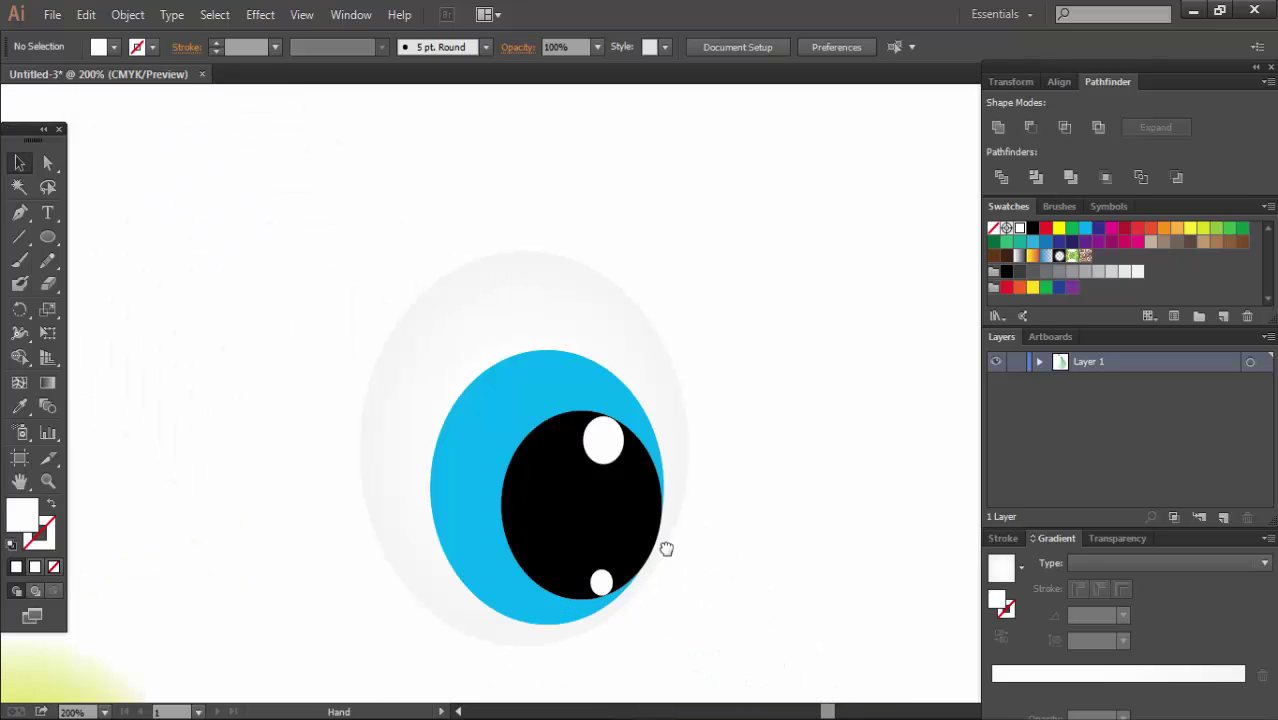
right_click(608, 528)
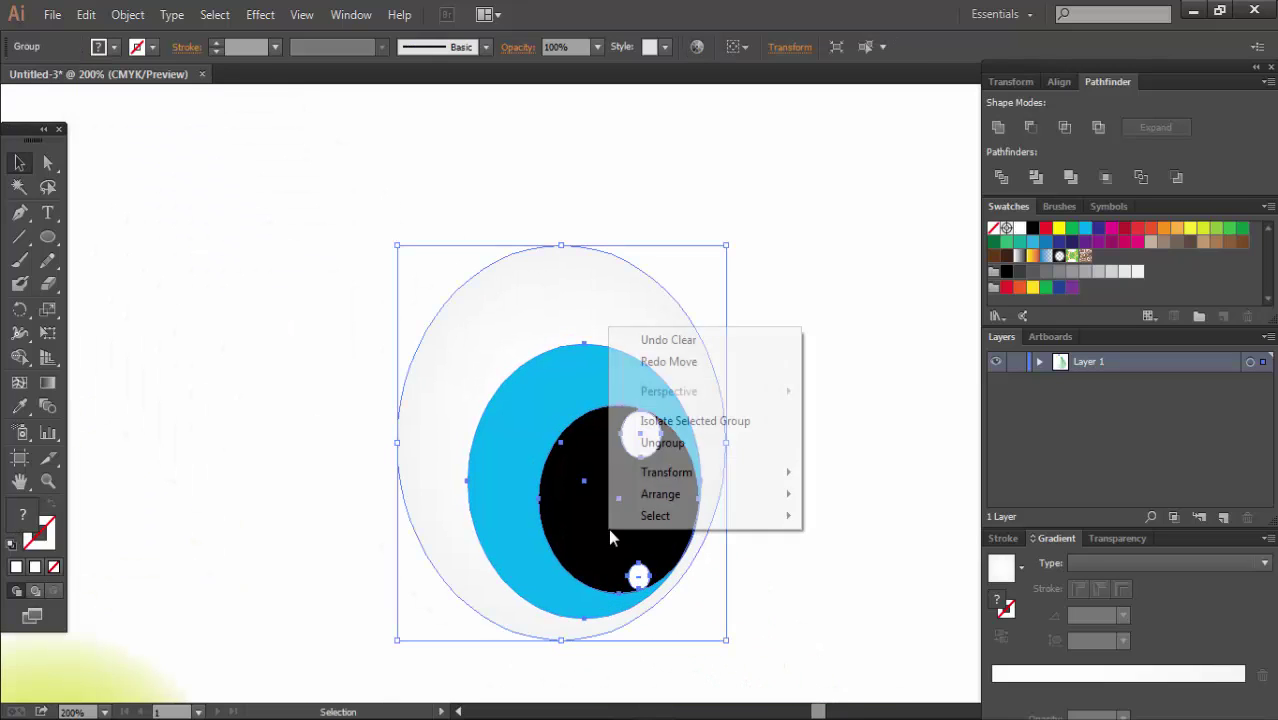
left_click(662, 443)
left_click(884, 508)
- Nudge the lower highlight left and down, and move the top highlight left and up
left_click(638, 575)
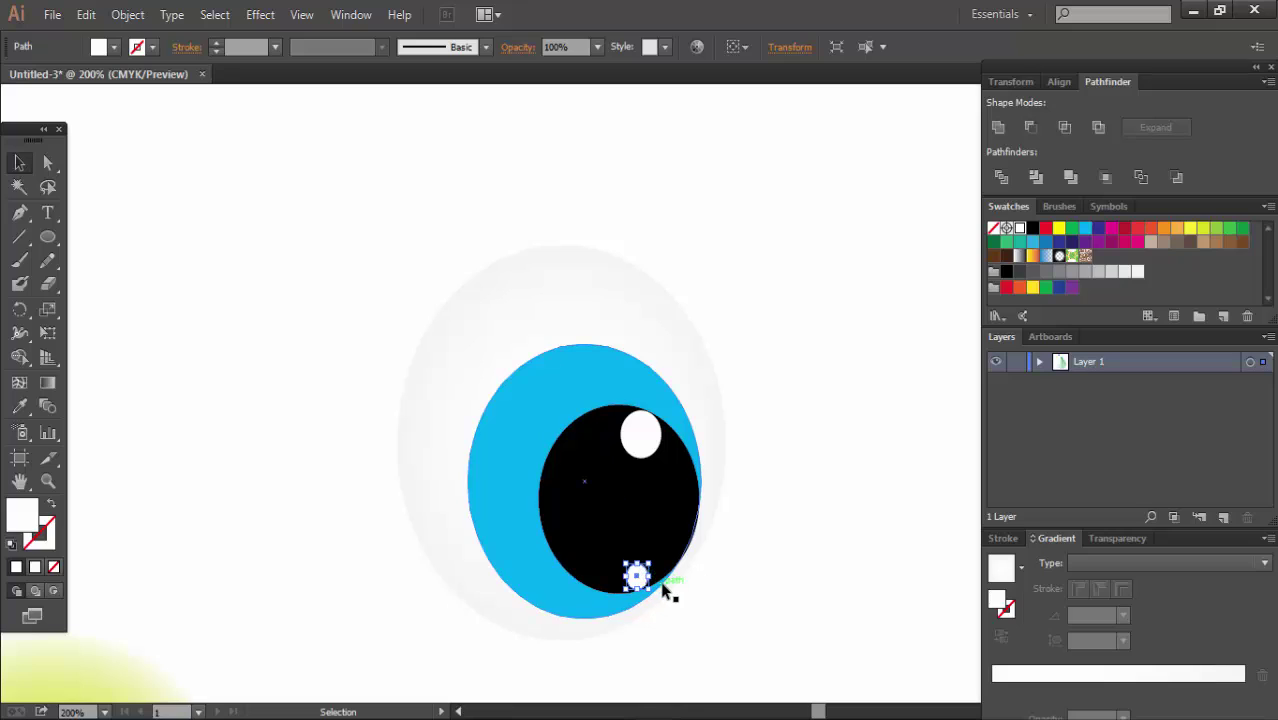
key("Left")
key("Left")
key("Left")
key("Down")
key("Down")
left_click(640, 437)
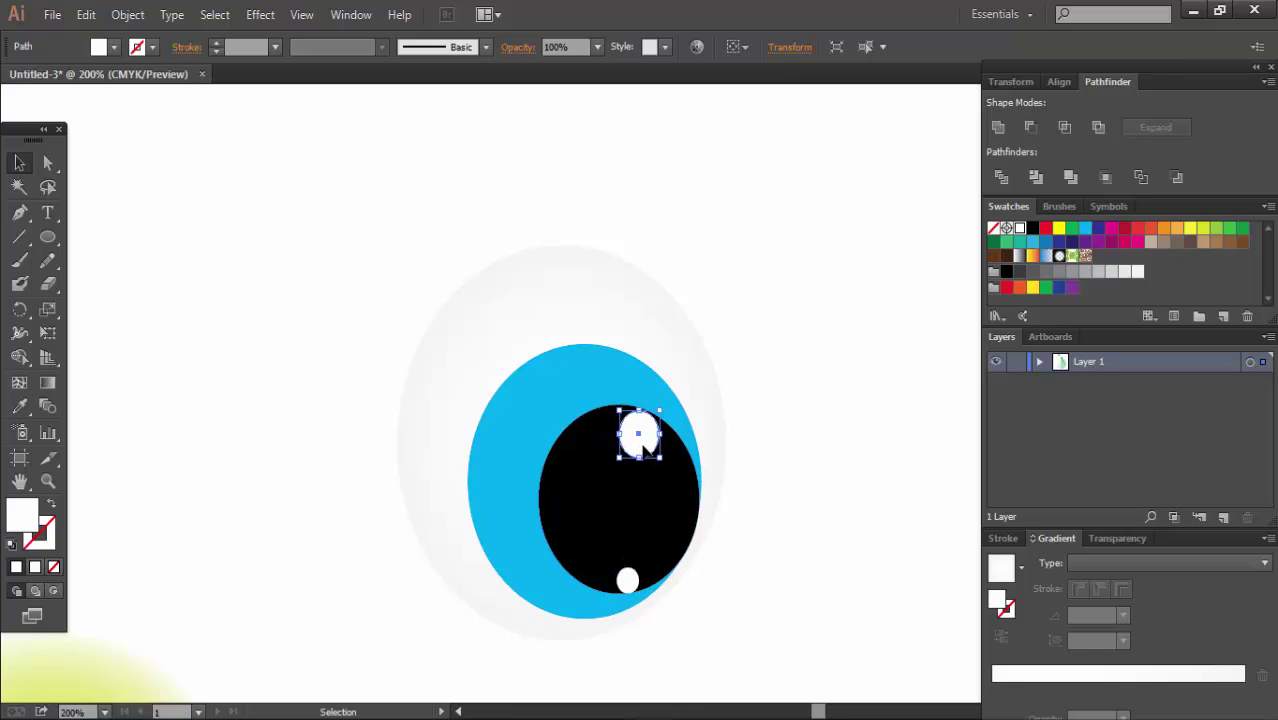
key("Left")
key("Left")
key("Left")
key("Left")
key("Left")
key("Left")
key("Up")
key("Up")
key("Up")
key("Up")
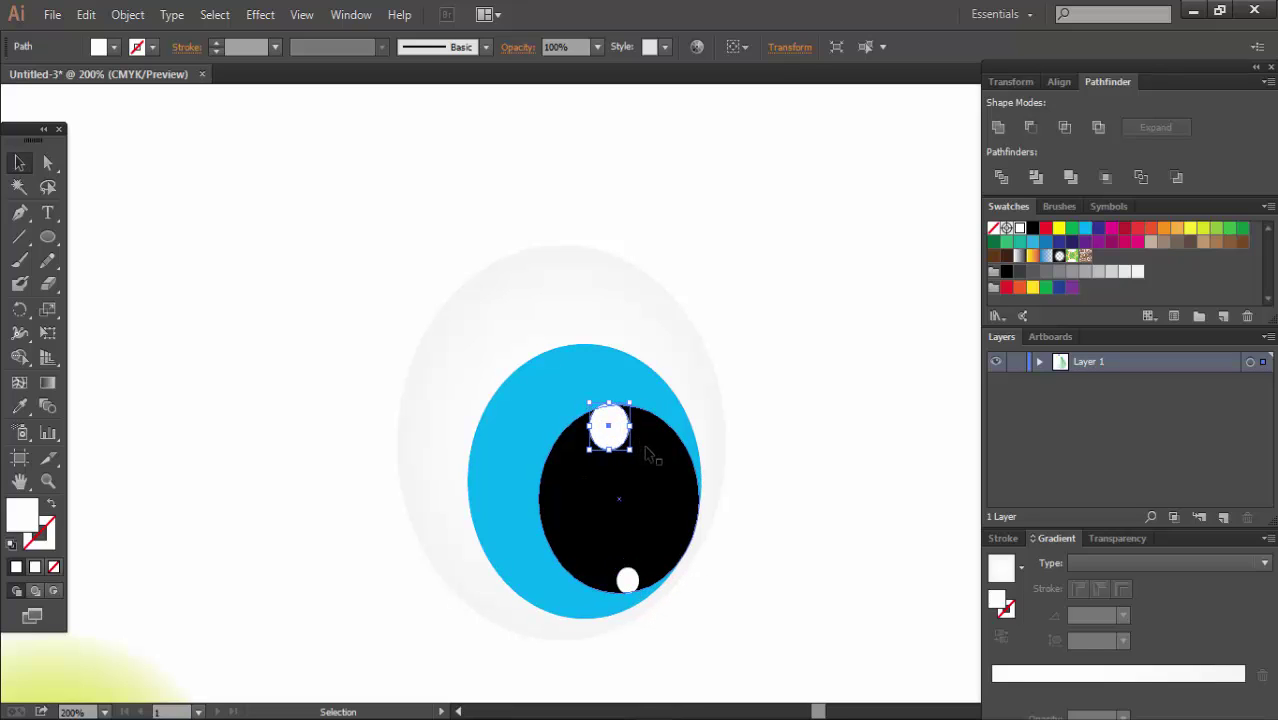
key("Left")
key("Left")
key("Left")
key("Left")
key("Left")
key("Left")
key("Left")
key("Left")
key("Left")
key("Left")
key("Up")
key("Up")
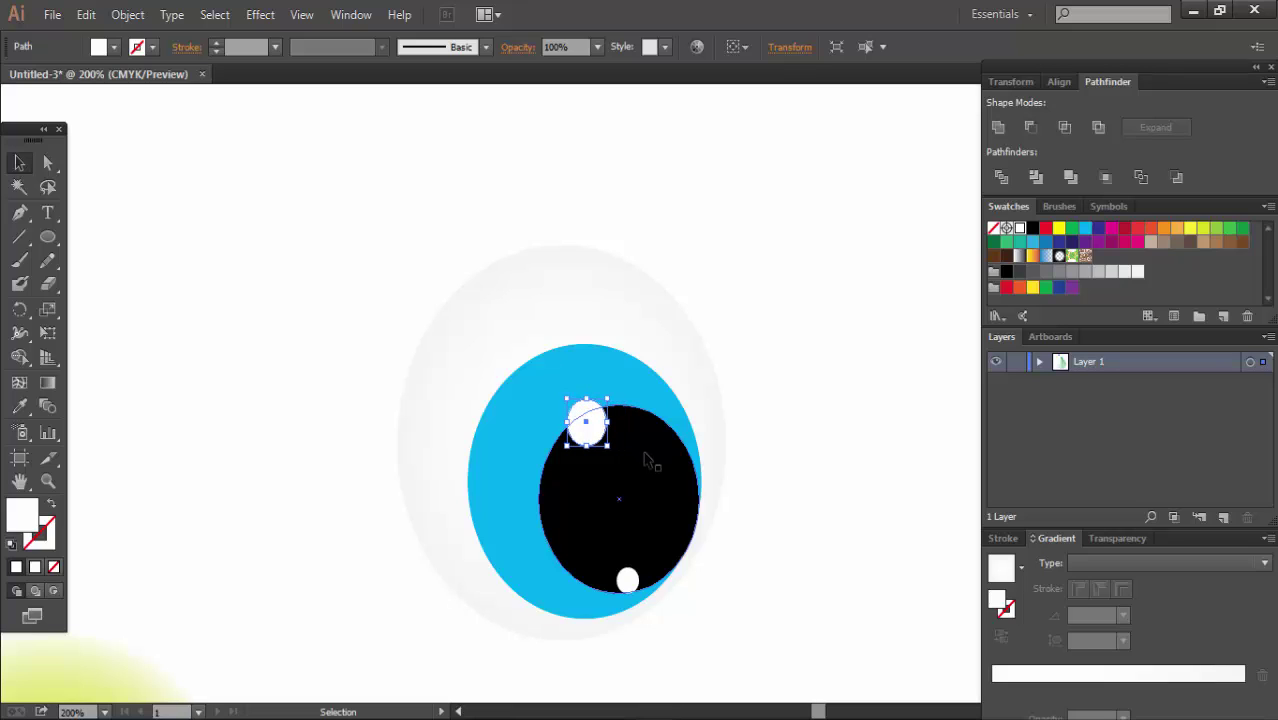
key("Up")
key("Up")
key("Up")
left_click(836, 486)
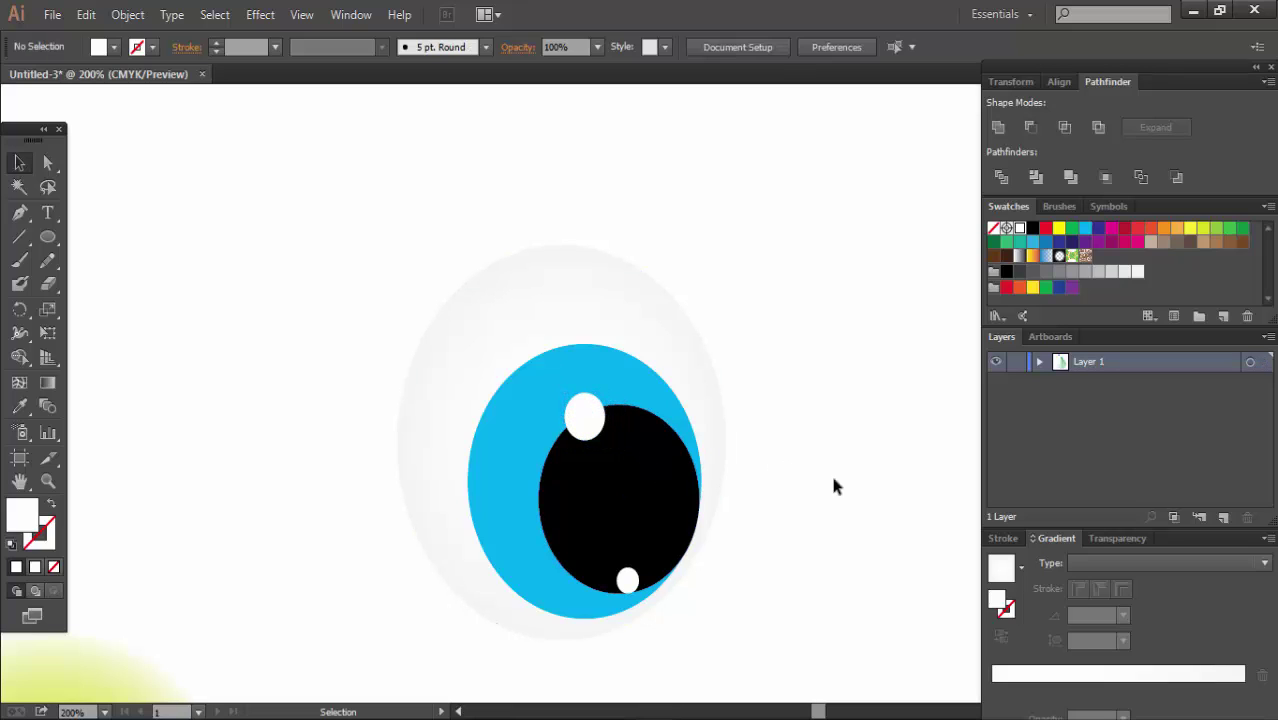
- Group all the eye parts into one object
left_click_drag(860, 197, 430, 632)
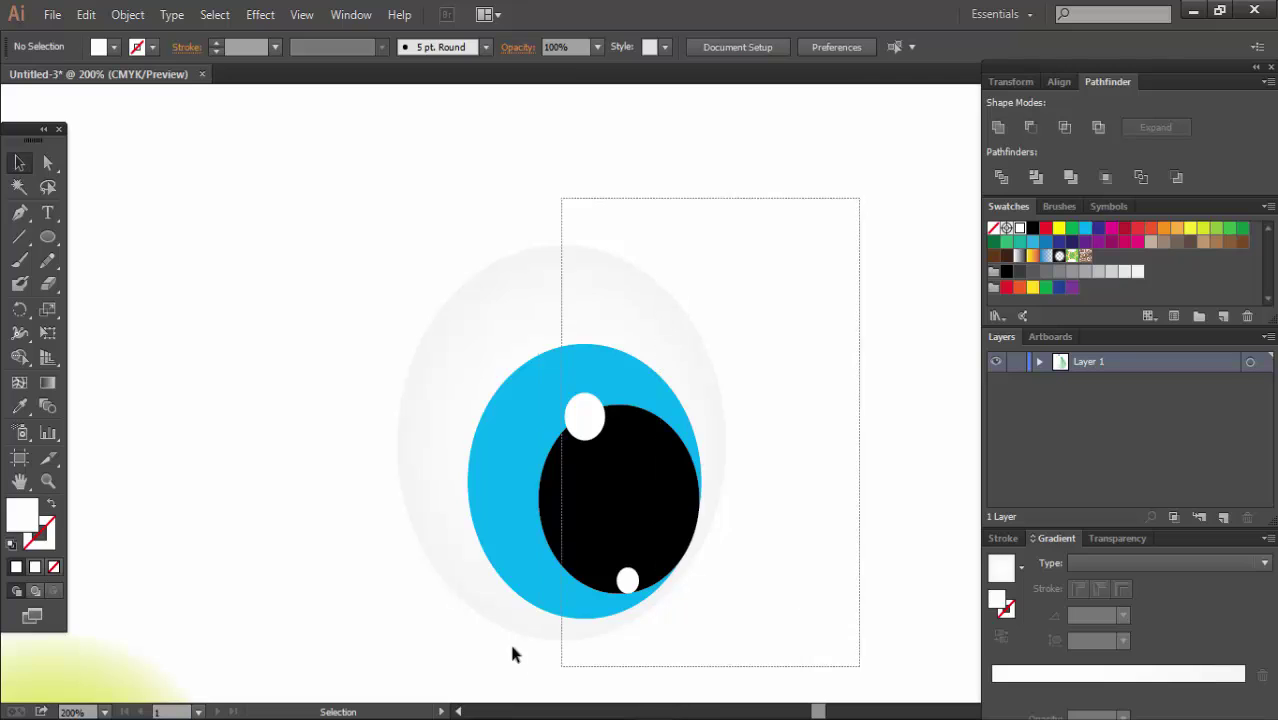
right_click(545, 211)
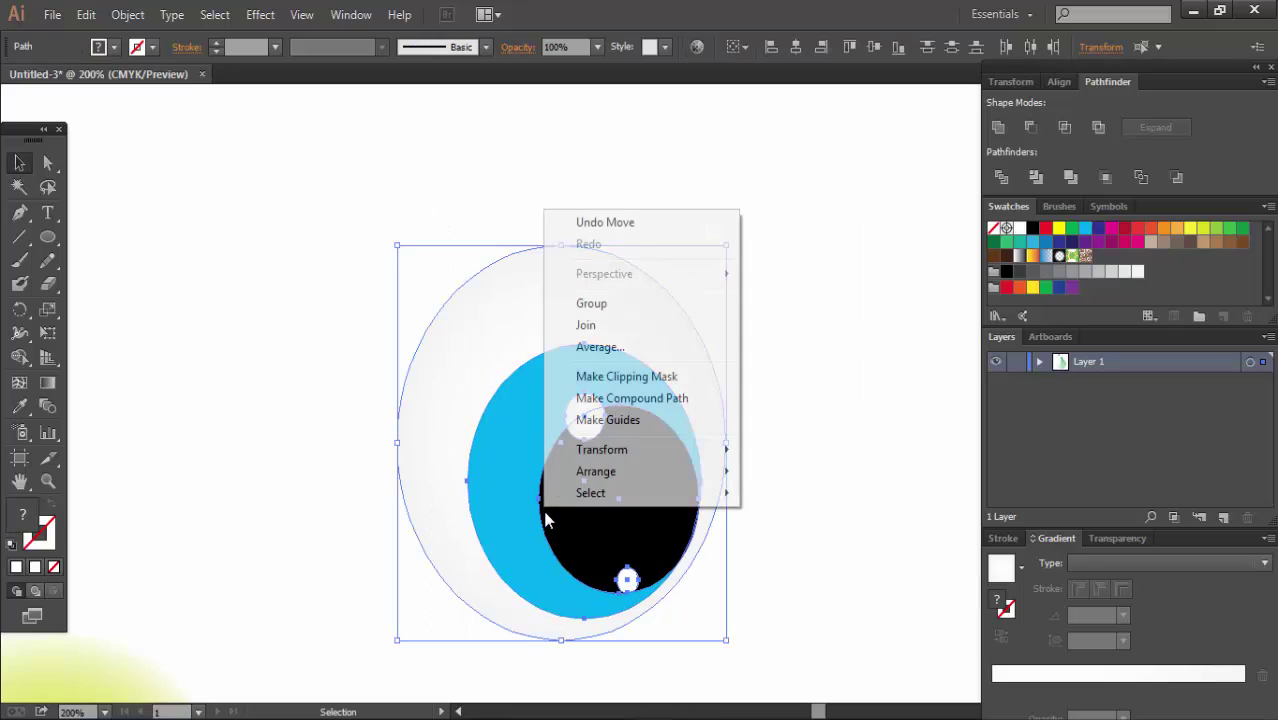
left_click(593, 304)
left_click_drag(836, 434, 707, 375)
scroll(668, 397, "down", 1)
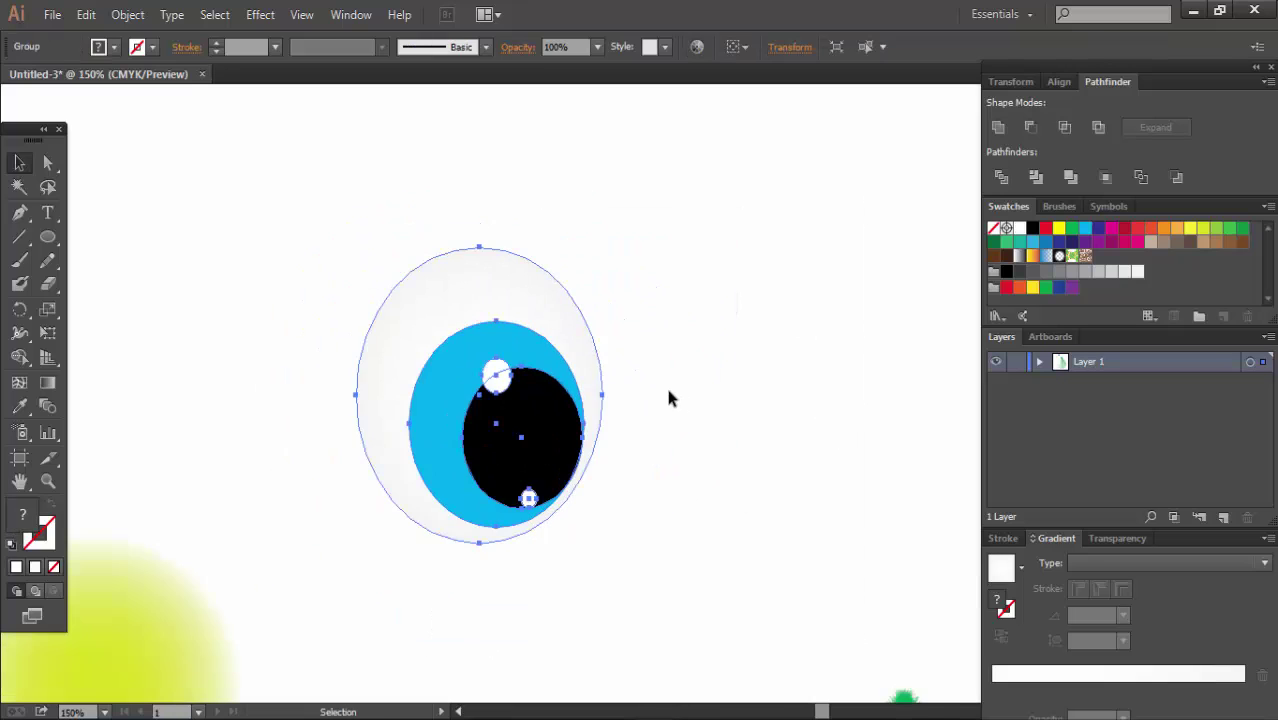
key("v")
left_click_drag(693, 427, 673, 405)
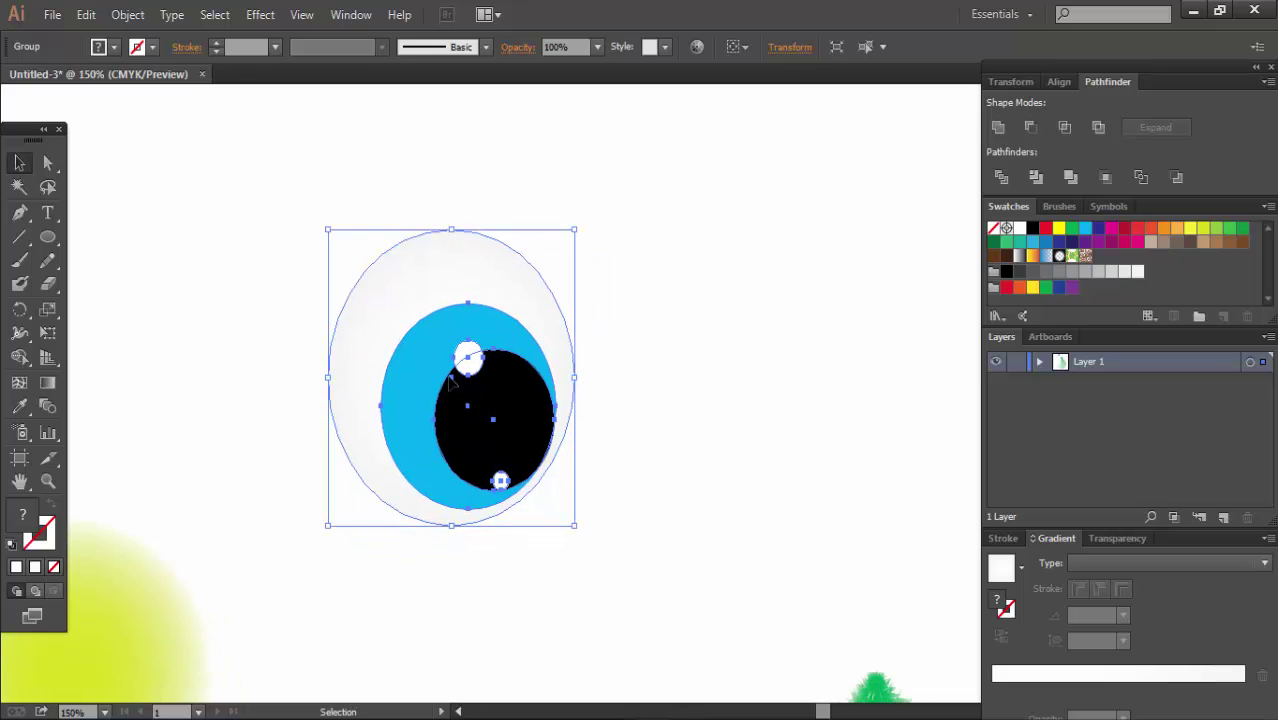
- Reflect a vertical copy of the eye and slide it to the right
right_click(411, 340)
mouse_move(470, 486)
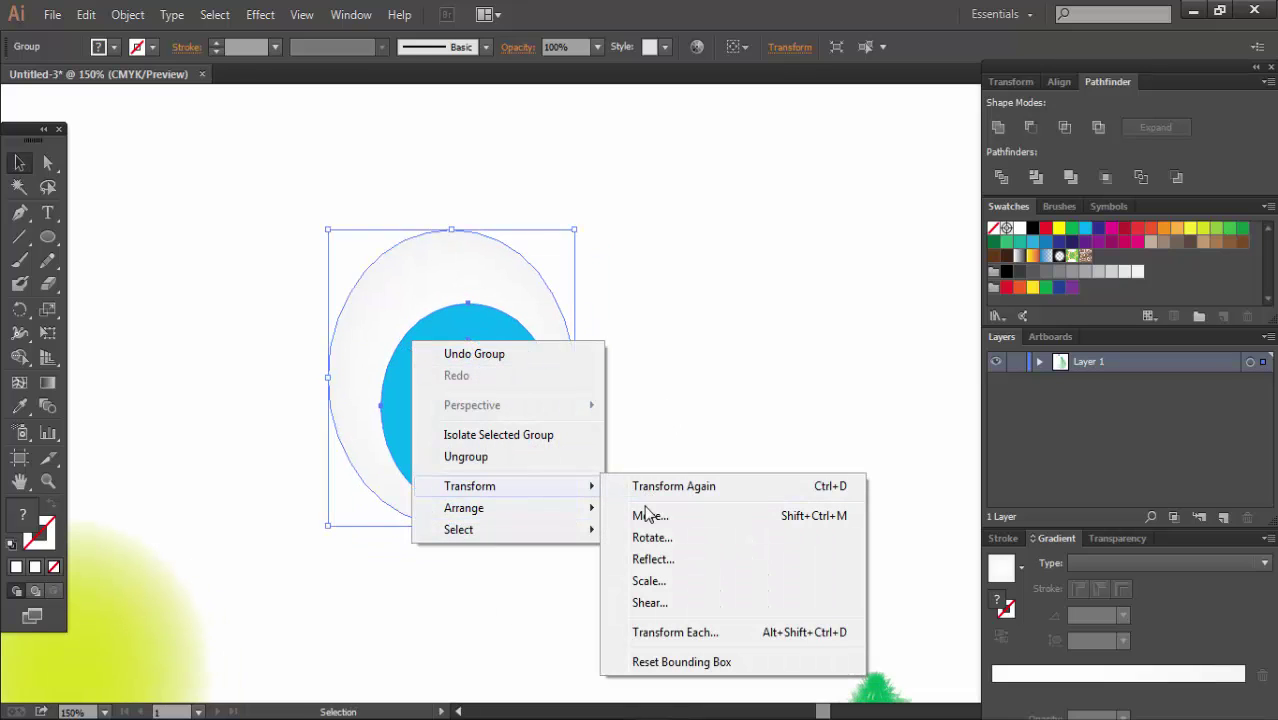
left_click(650, 560)
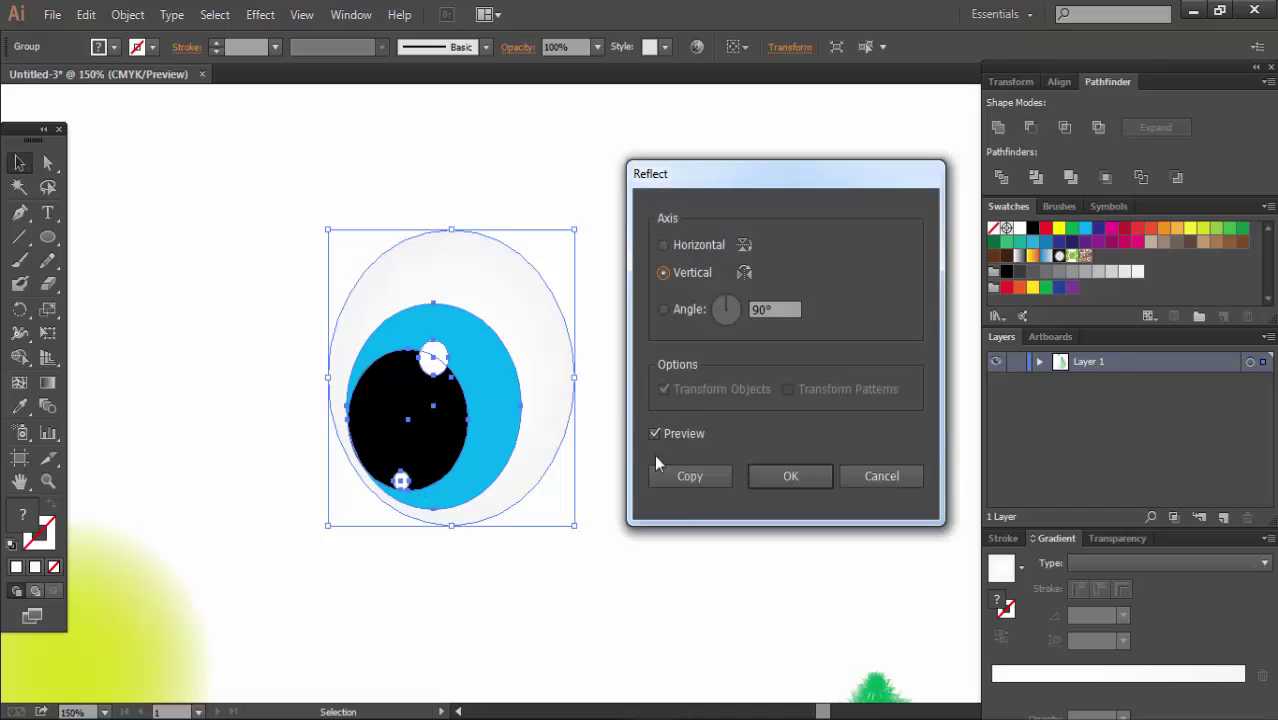
left_click(681, 478)
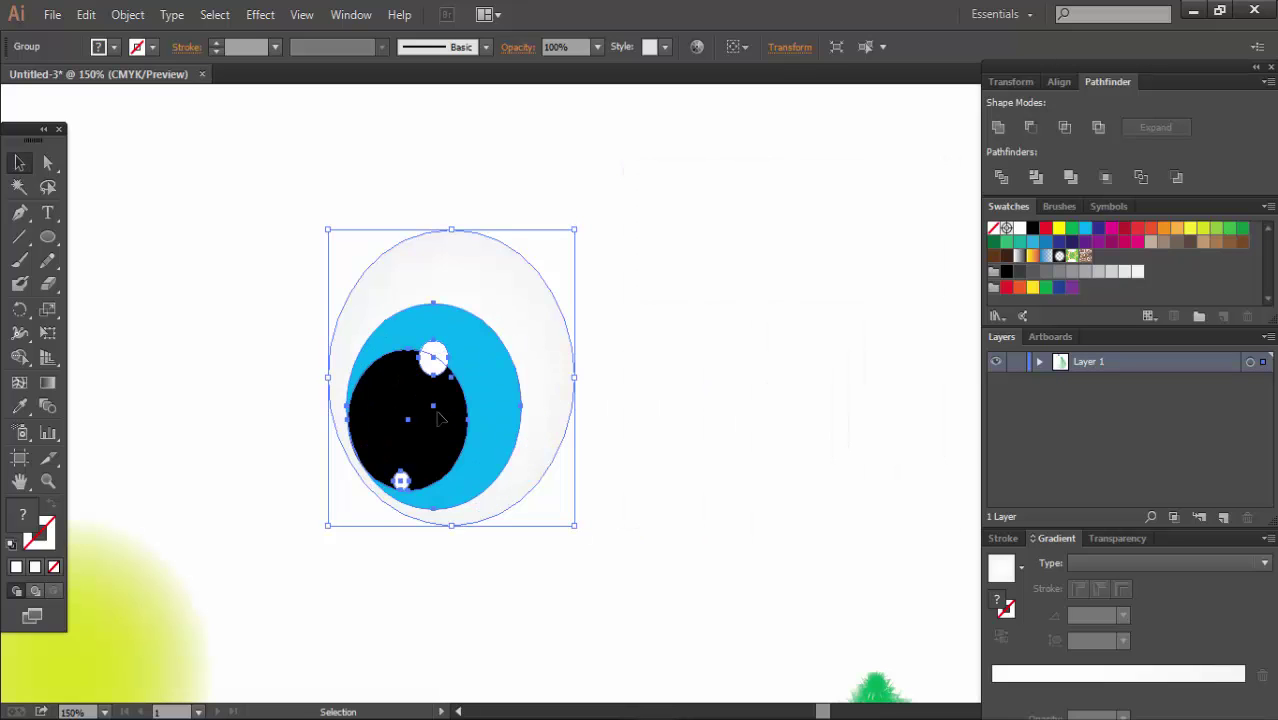
left_click_drag(440, 418, 684, 432)
left_click(519, 604)
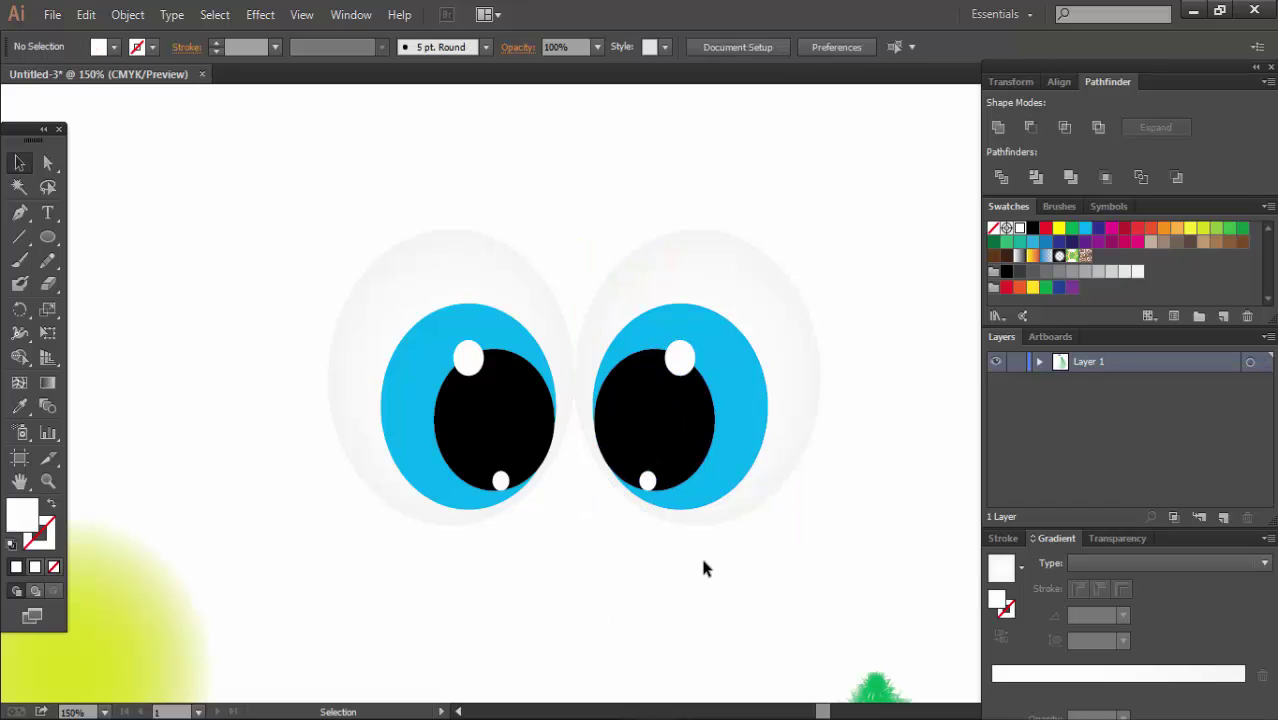
- Group both eyes into a single object
left_click_drag(975, 605, 298, 202)
right_click(677, 455)
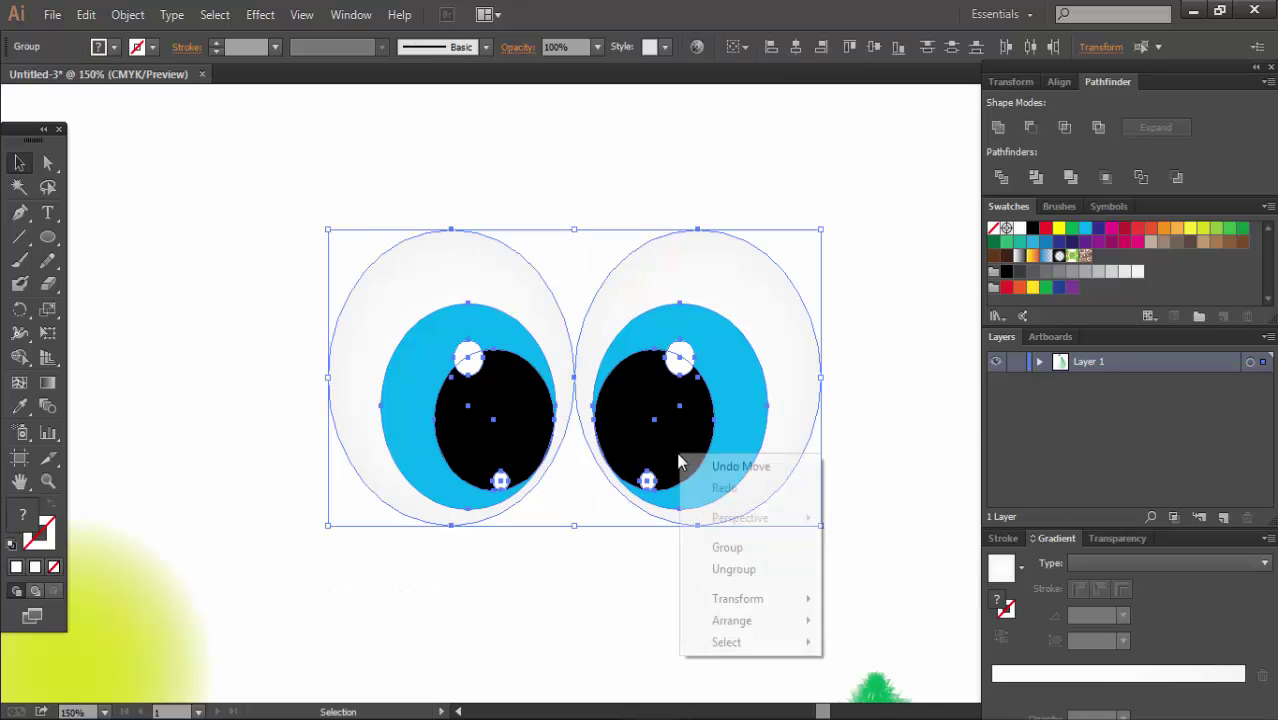
left_click(733, 548)
left_click(660, 603)
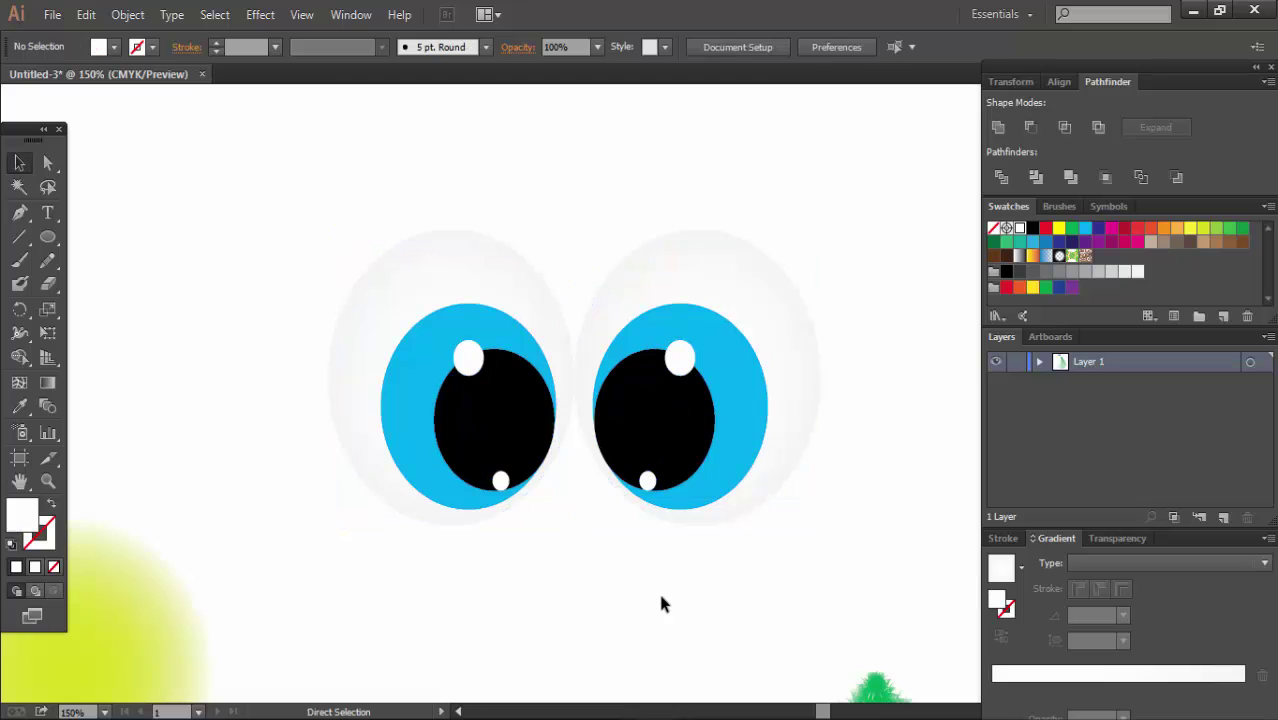
- Zoom out and pan to bring the green tree below the eyes into view
key("ctrl+minus")
key("ctrl+minus")
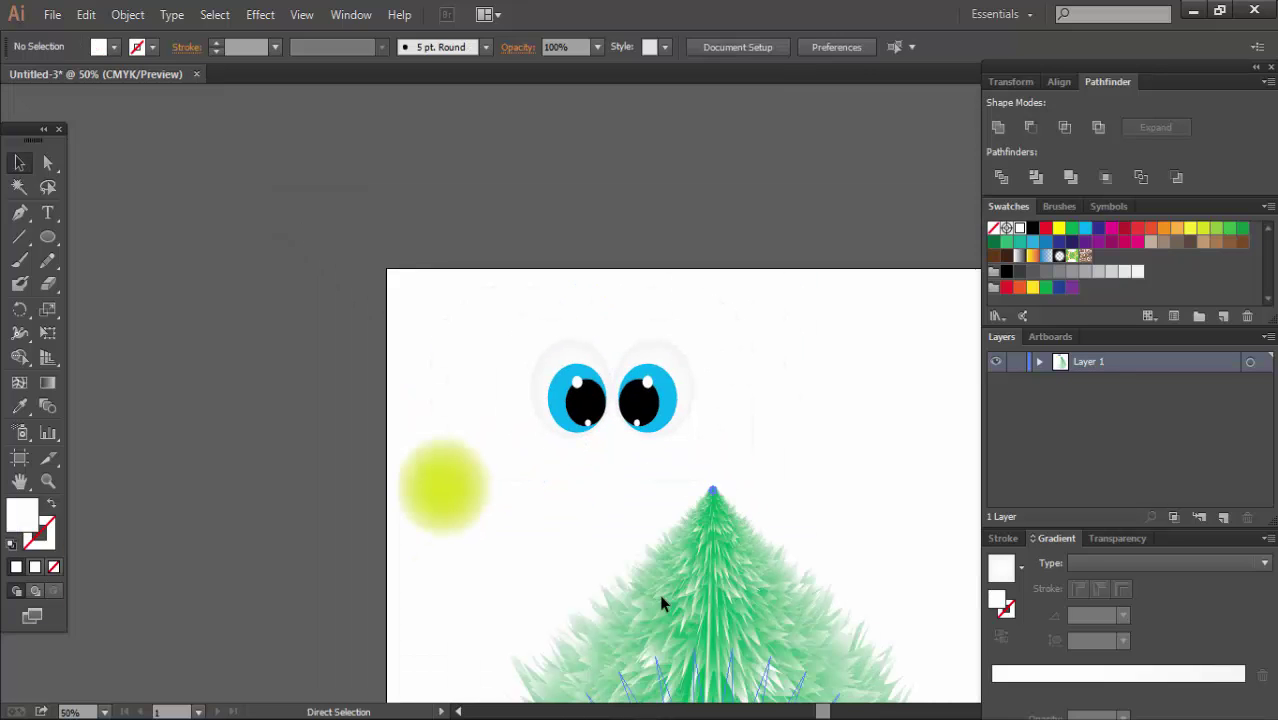
key("ctrl+minus")
left_click_drag(428, 258, 630, 348)
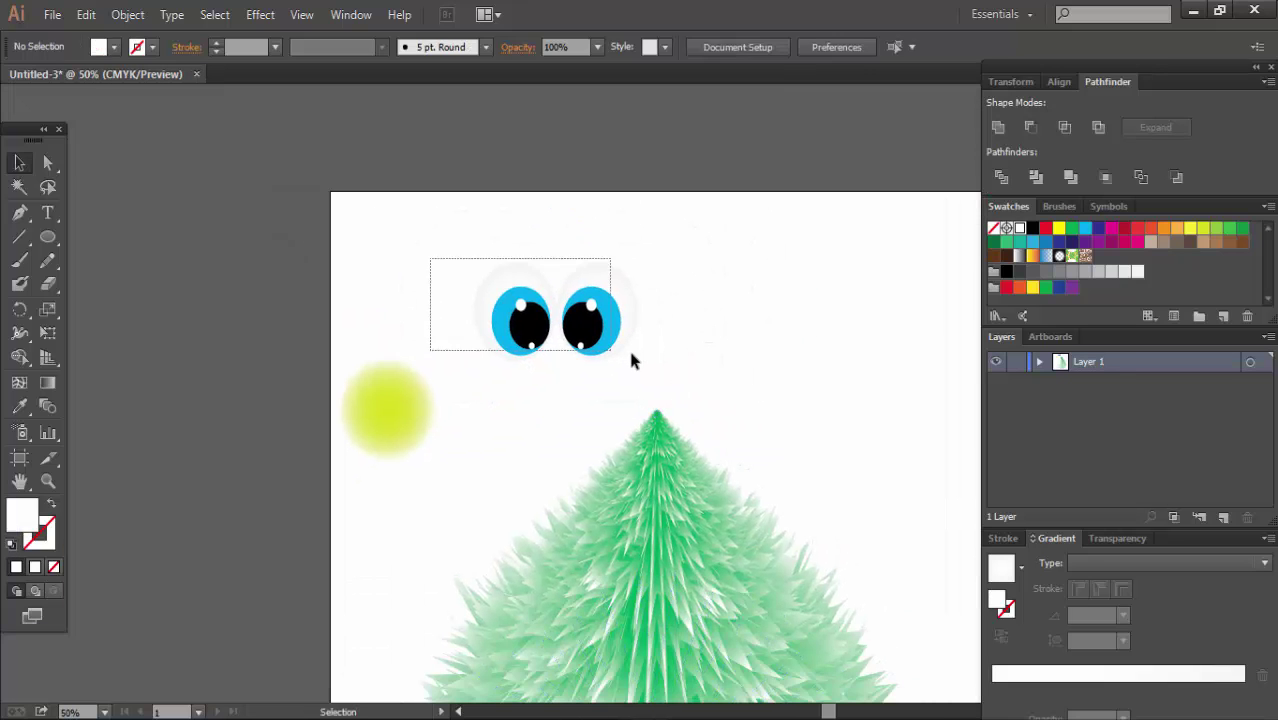
scroll(558, 262, "down", 2)
scroll(558, 262, "right", 2)
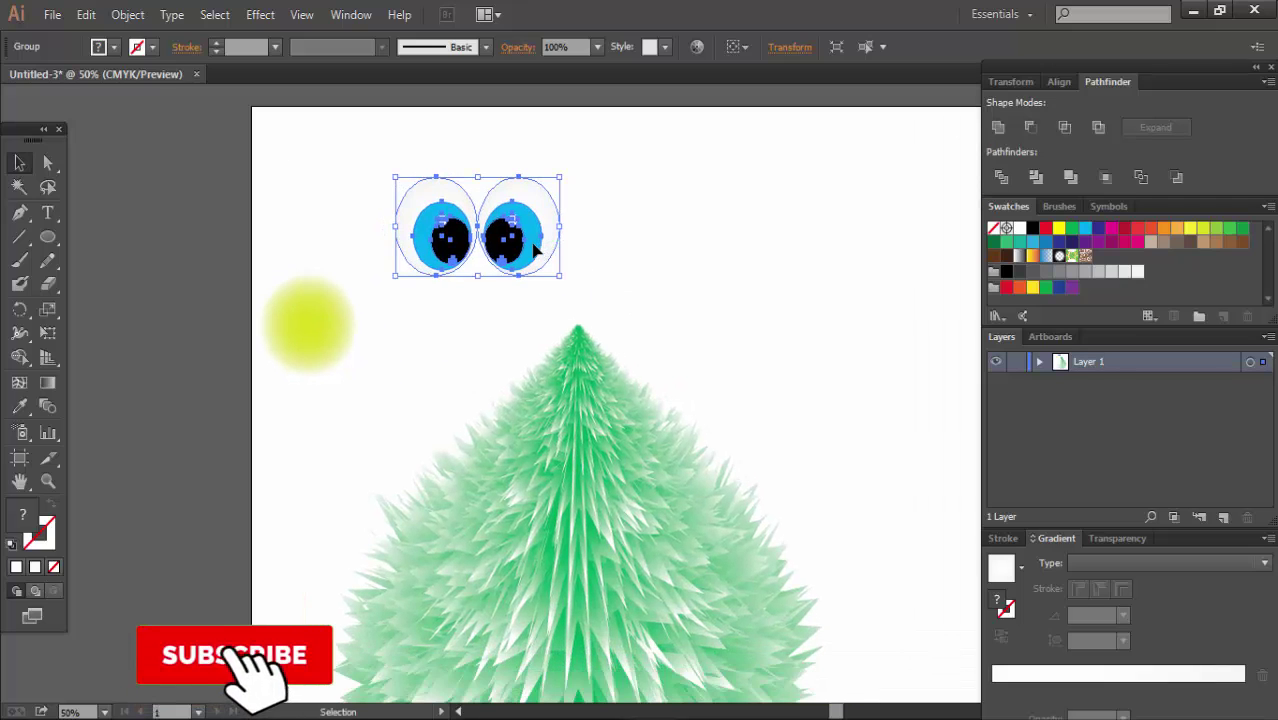
left_click(736, 285)
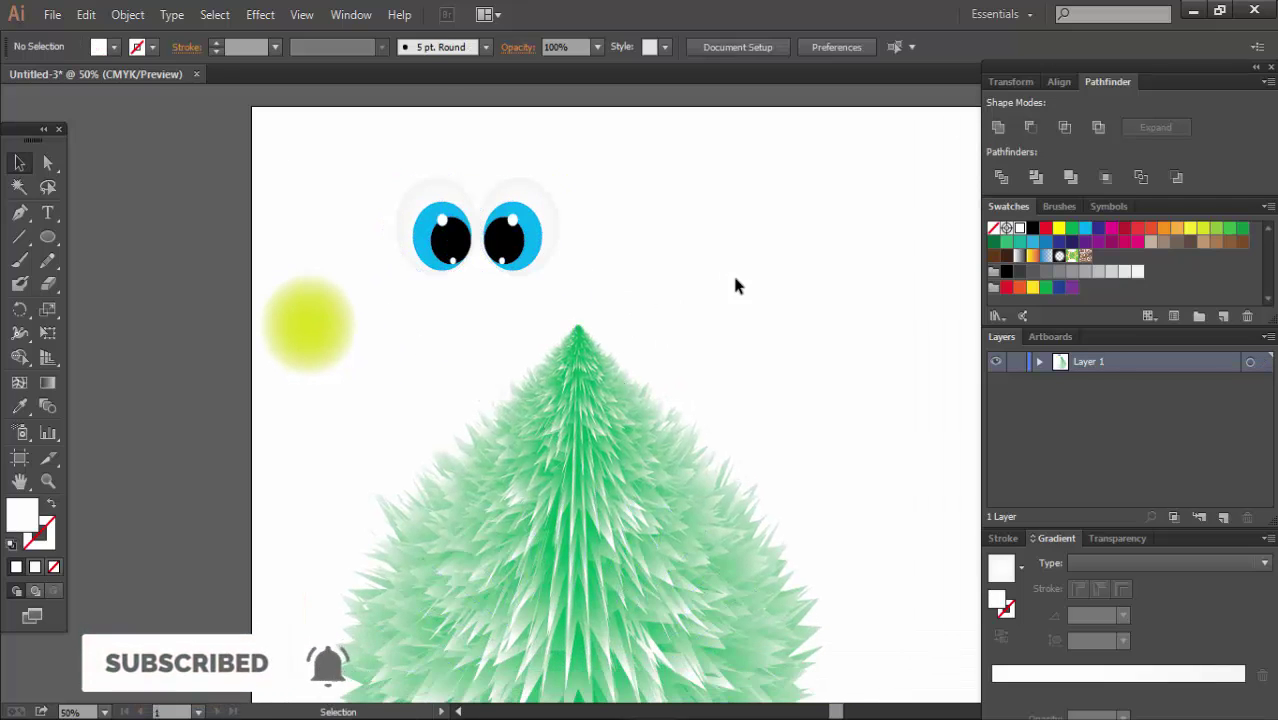
left_click_drag(739, 282, 690, 268)
left_click_drag(624, 399, 595, 335)
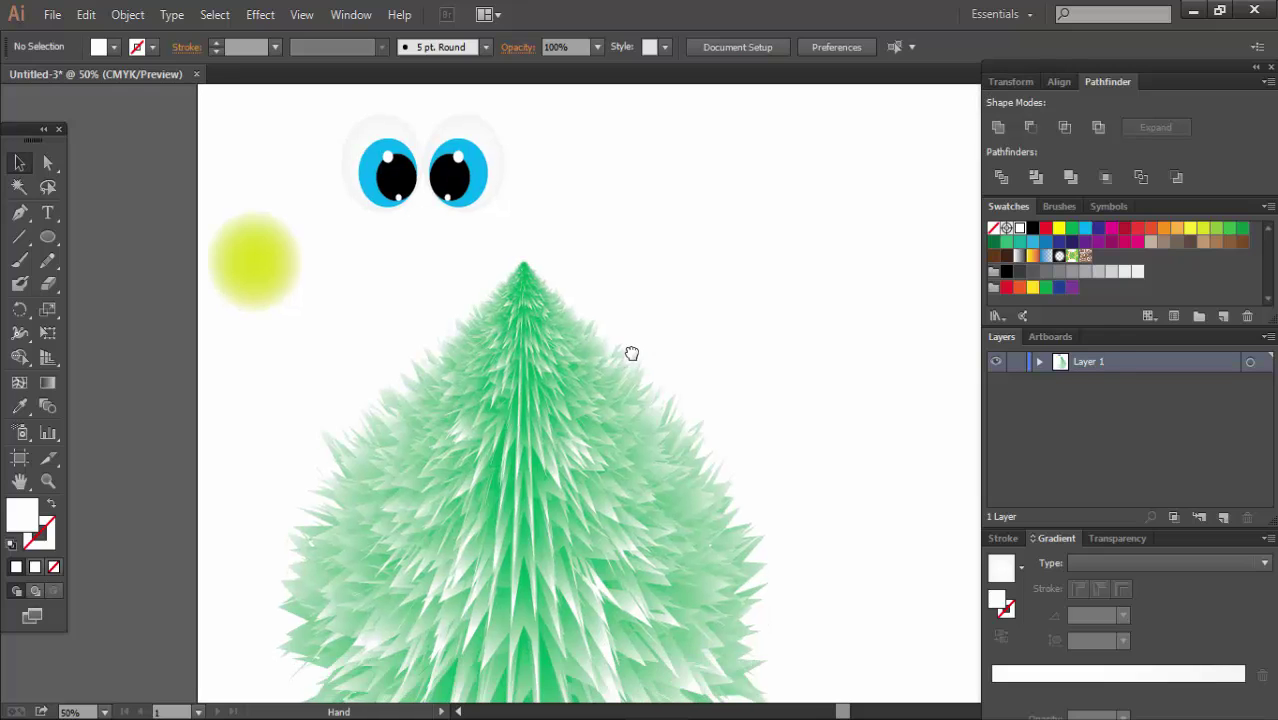
- Draw a small circle on the upper left of the tree
left_click(47, 237)
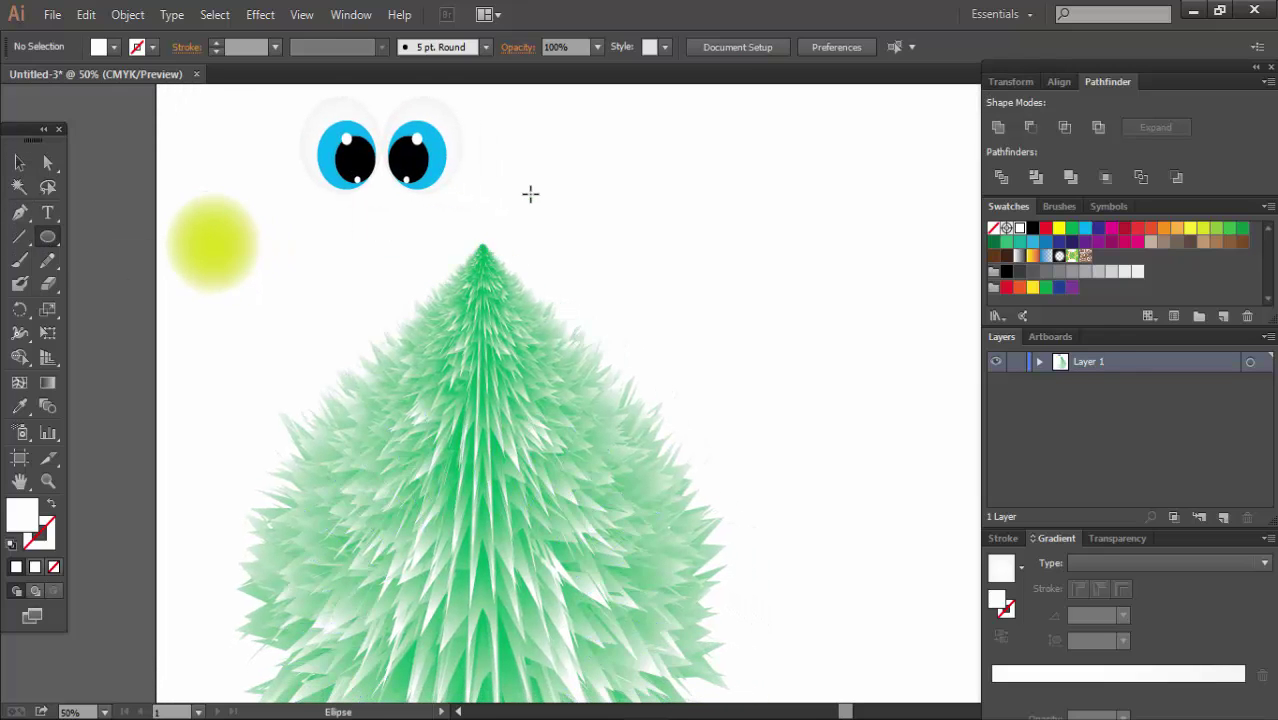
mouse_move(527, 185)
left_mouse_down()
mouse_move(604, 229)
mouse_move(609, 268)
mouse_move(452, 440)
mouse_move(433, 436)
mouse_move(458, 410)
left_mouse_up()
left_click(19, 162)
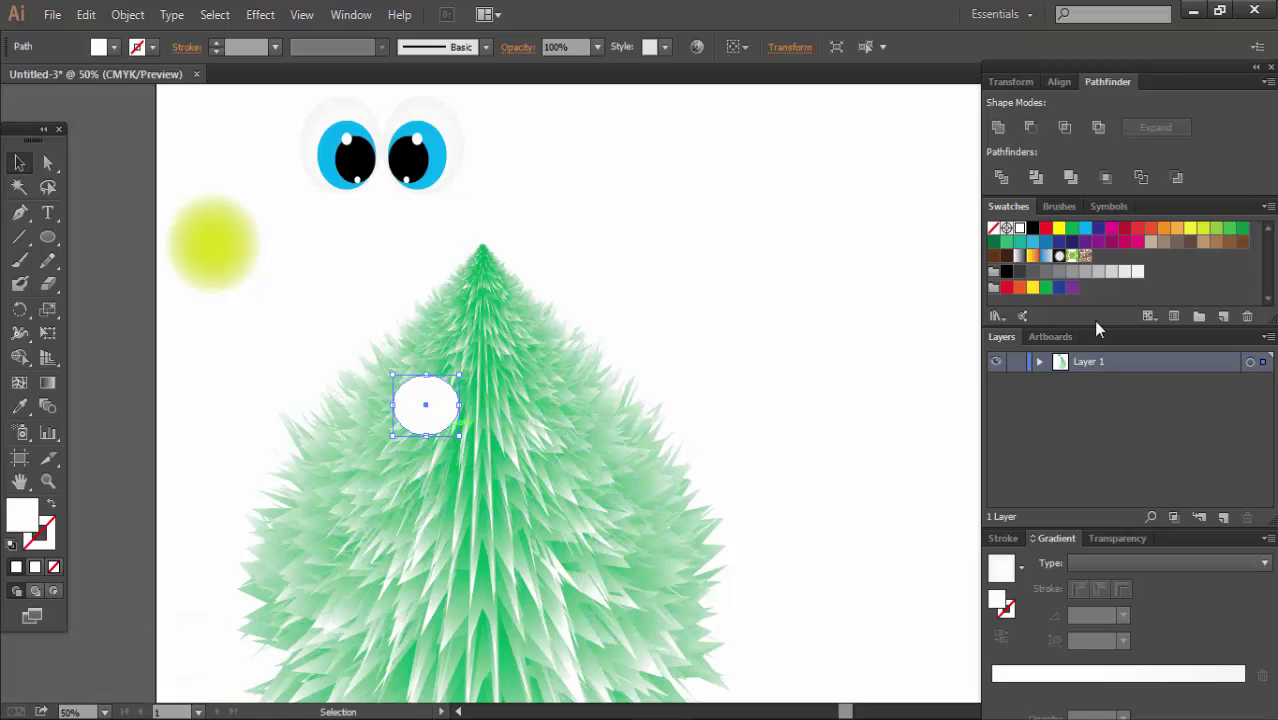
- Fill the circle with a radial gradient running from a grey centre to white
left_click(1164, 243)
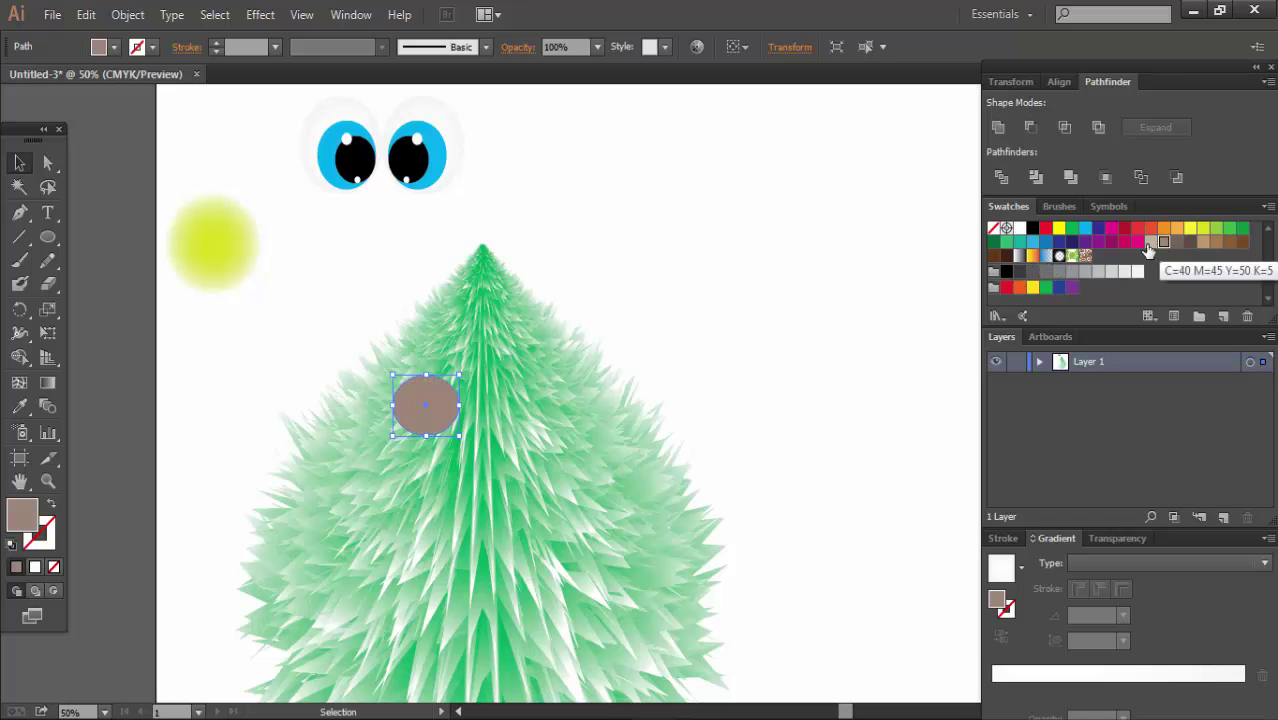
left_click(1032, 229)
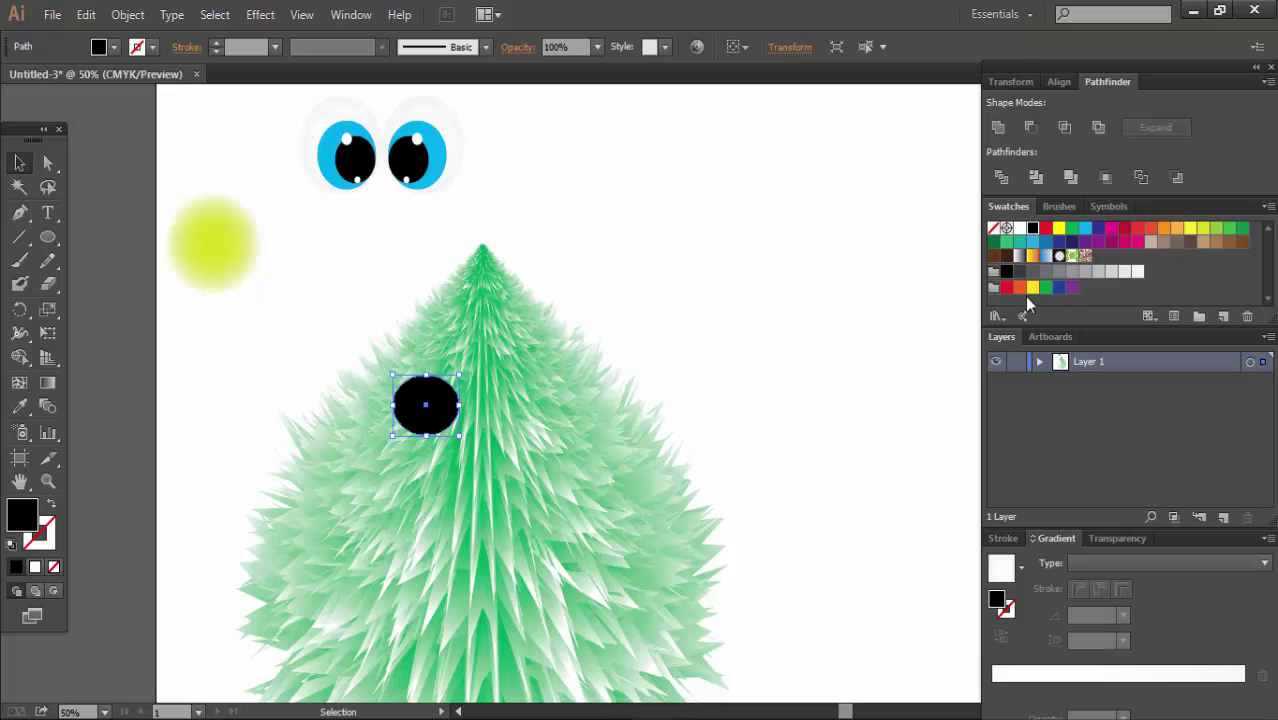
left_click(1019, 256)
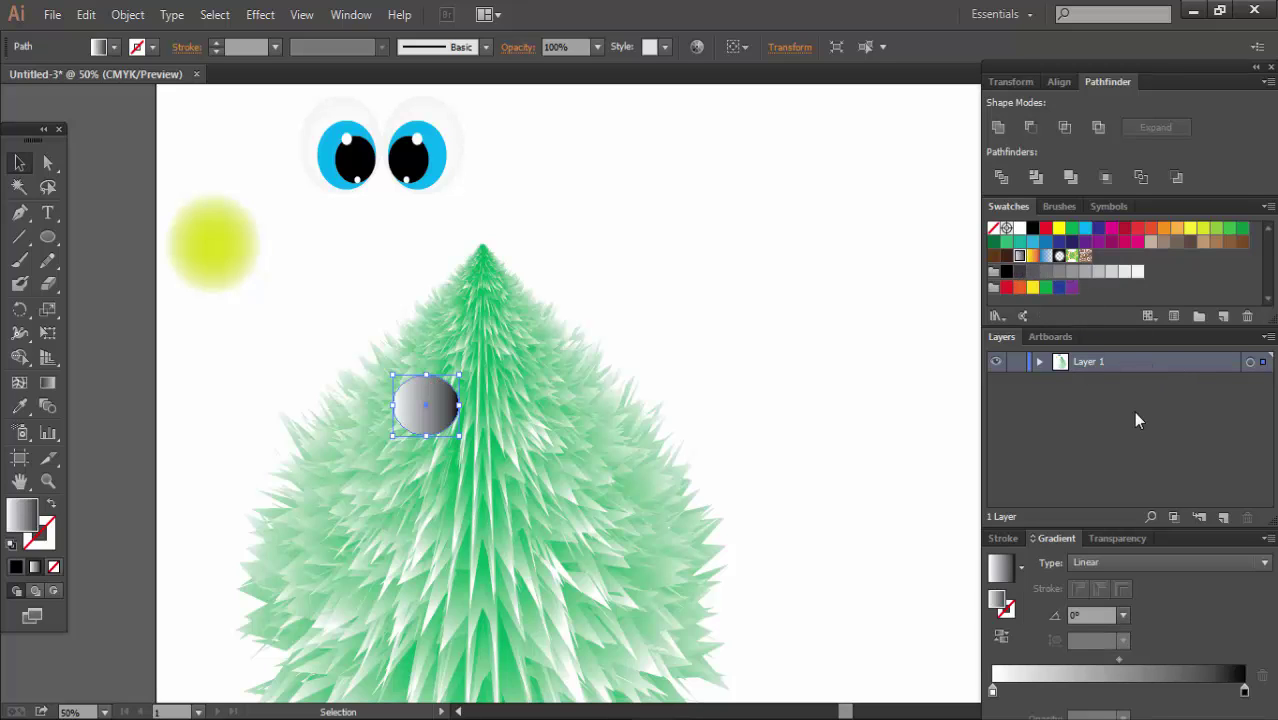
left_click(1170, 562)
left_click(1091, 602)
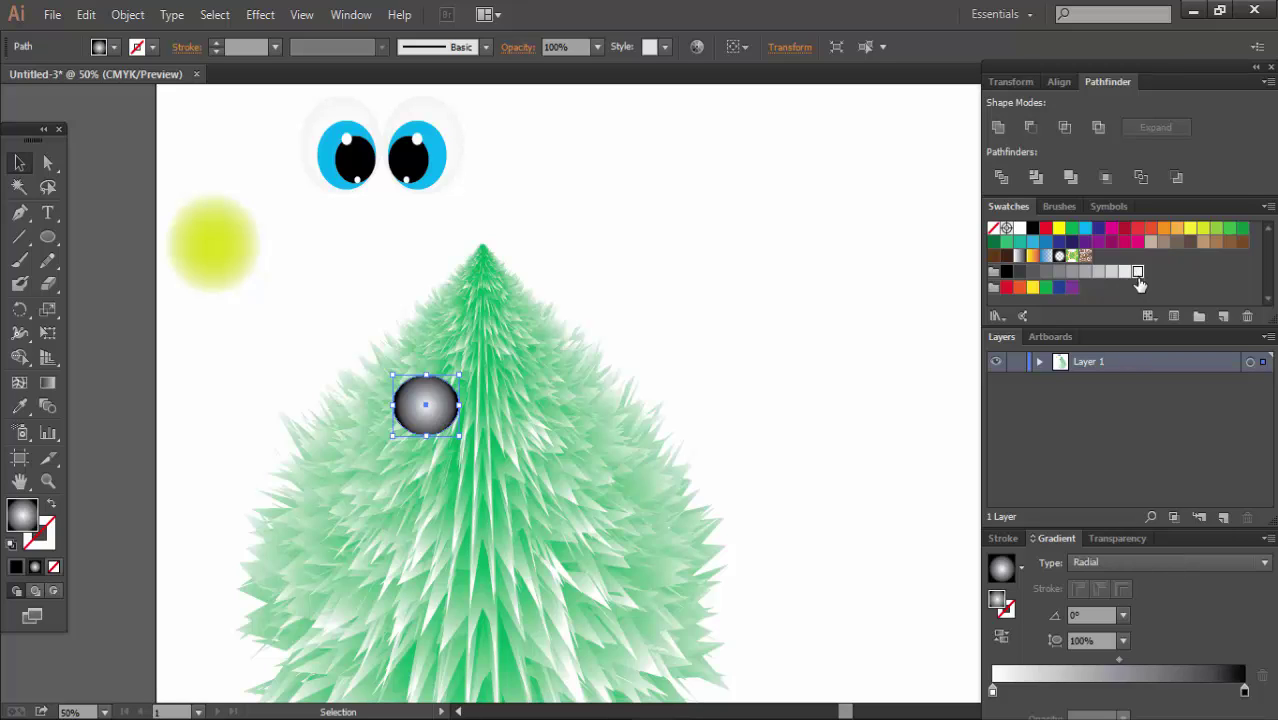
left_click_drag(1135, 273, 1245, 691)
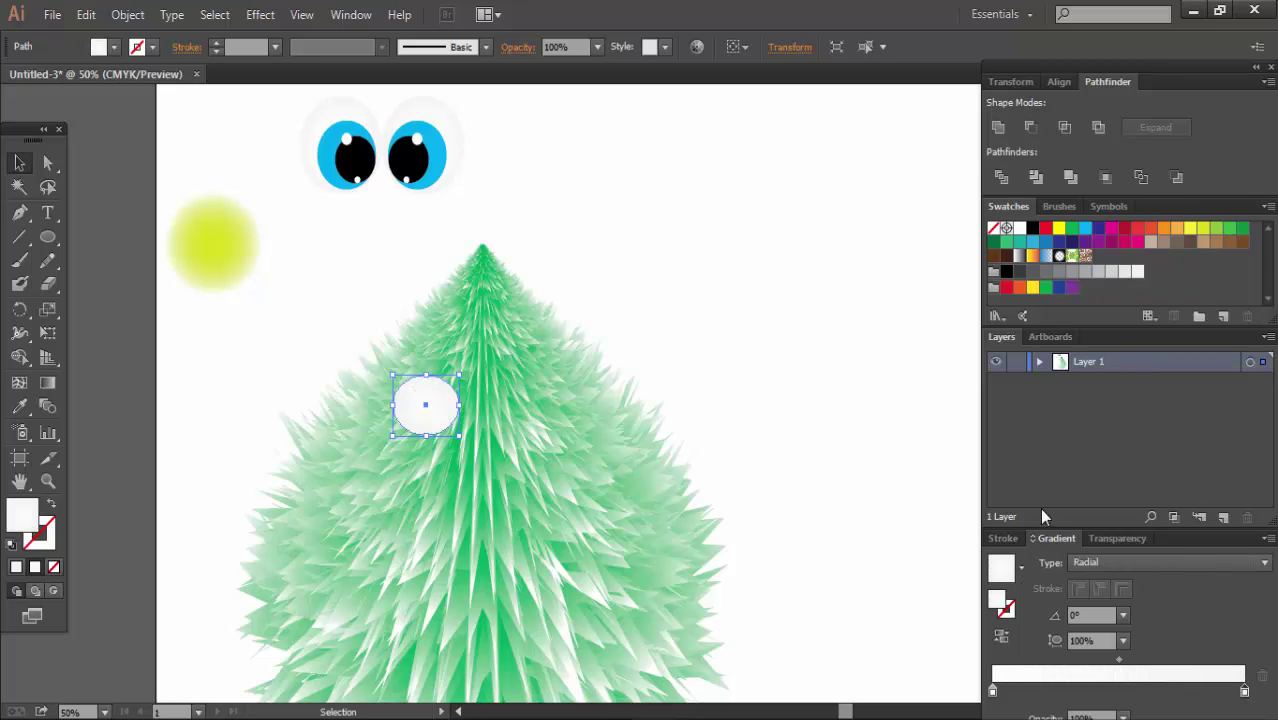
mouse_move(1019, 237)
left_mouse_down()
mouse_move(1253, 650)
mouse_move(1248, 706)
mouse_move(1245, 692)
left_mouse_up()
- Give the circle's gradient a grey left stop, shift its midpoint darker, and set the blend mode to Multiply
left_click_drag(1046, 271, 995, 697)
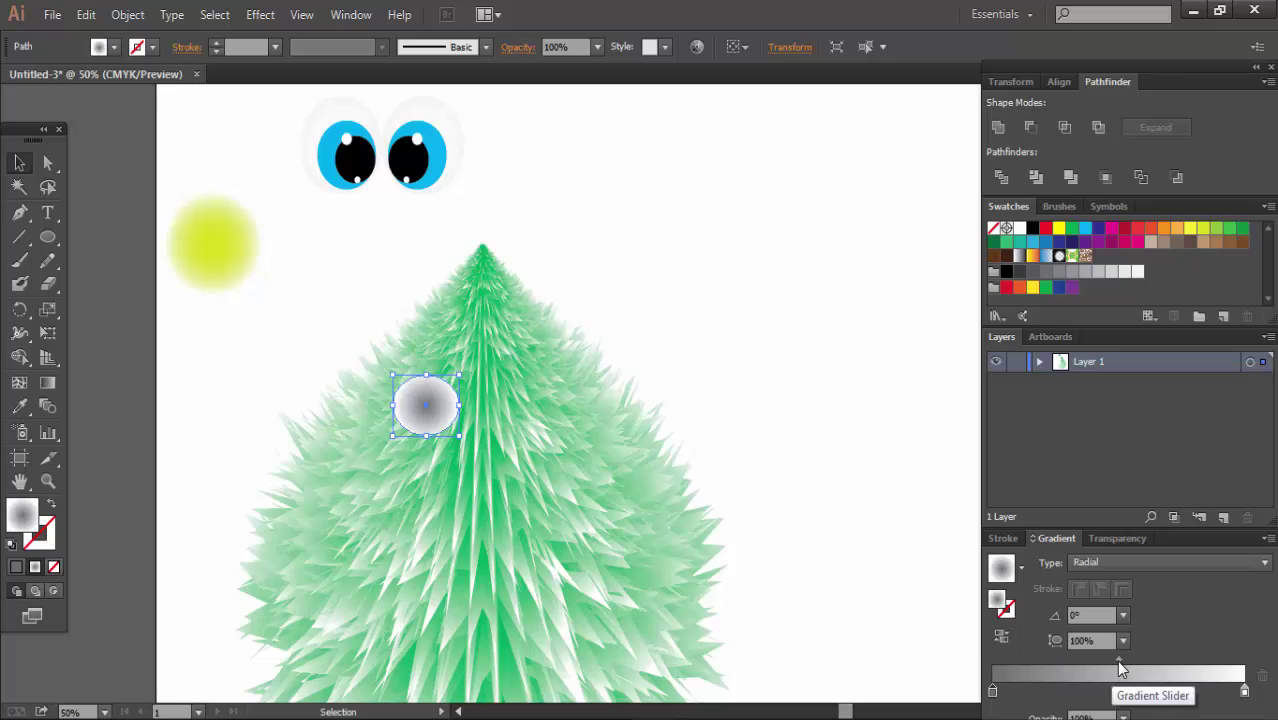
left_click_drag(1119, 661, 1176, 660)
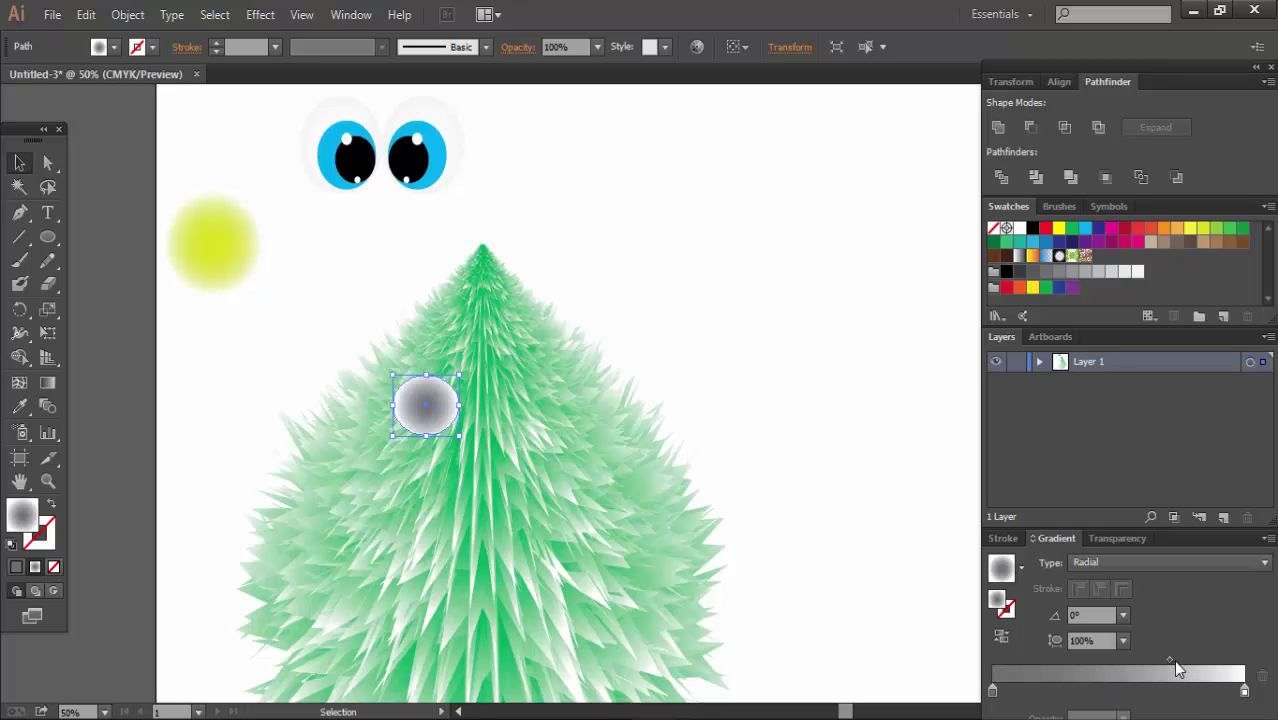
left_click(1126, 541)
left_click(1051, 566)
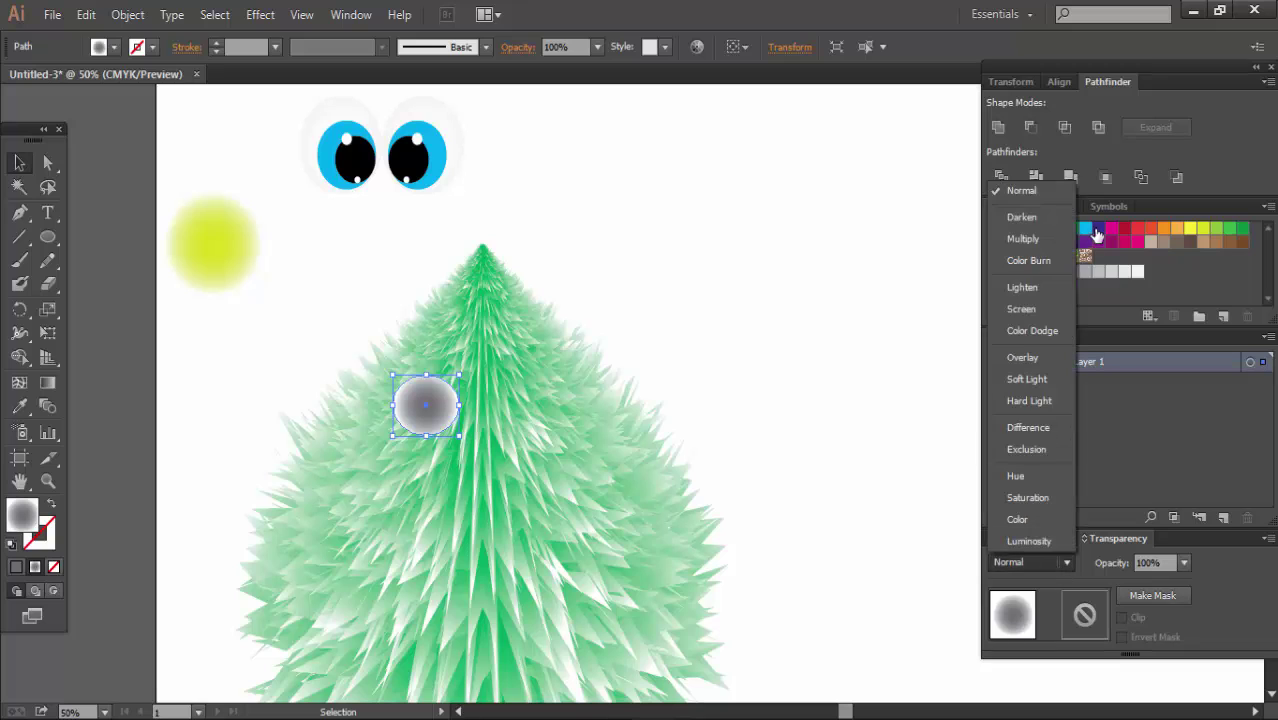
left_click(1033, 238)
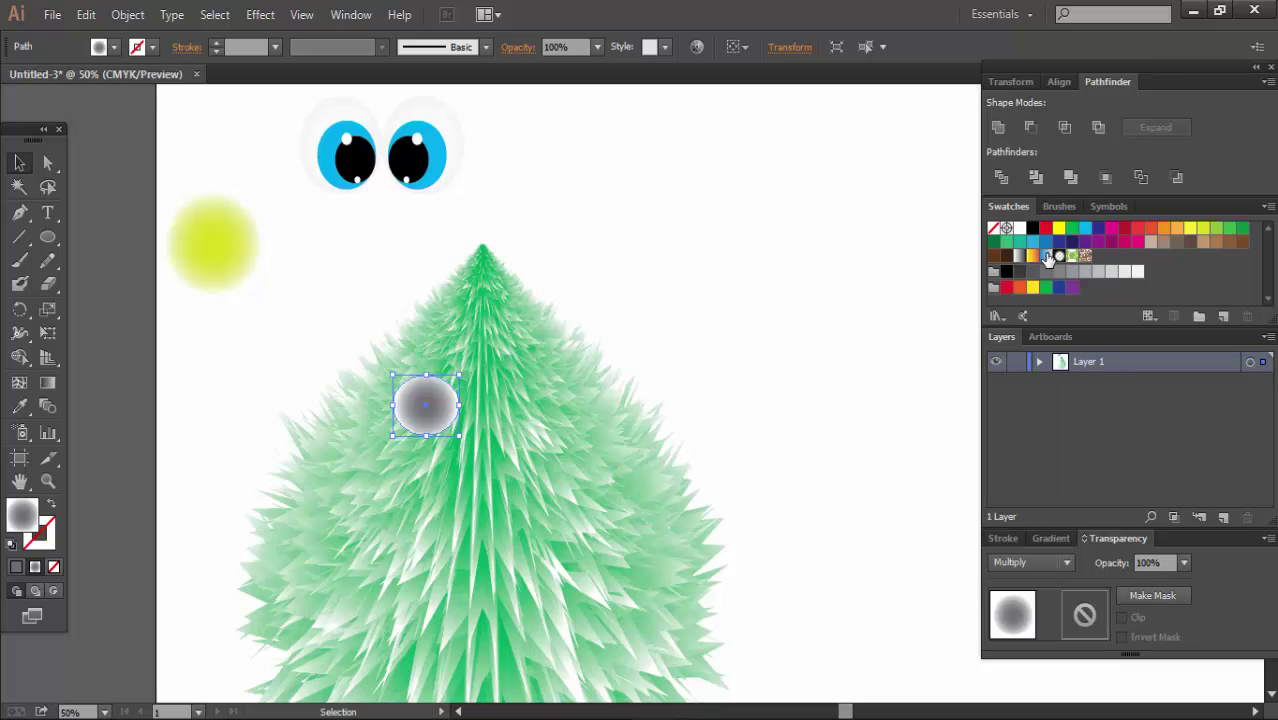
- Soften the shadow's gradient midpoint and enlarge the circle slightly from its centre
left_click(799, 352)
left_click(428, 402)
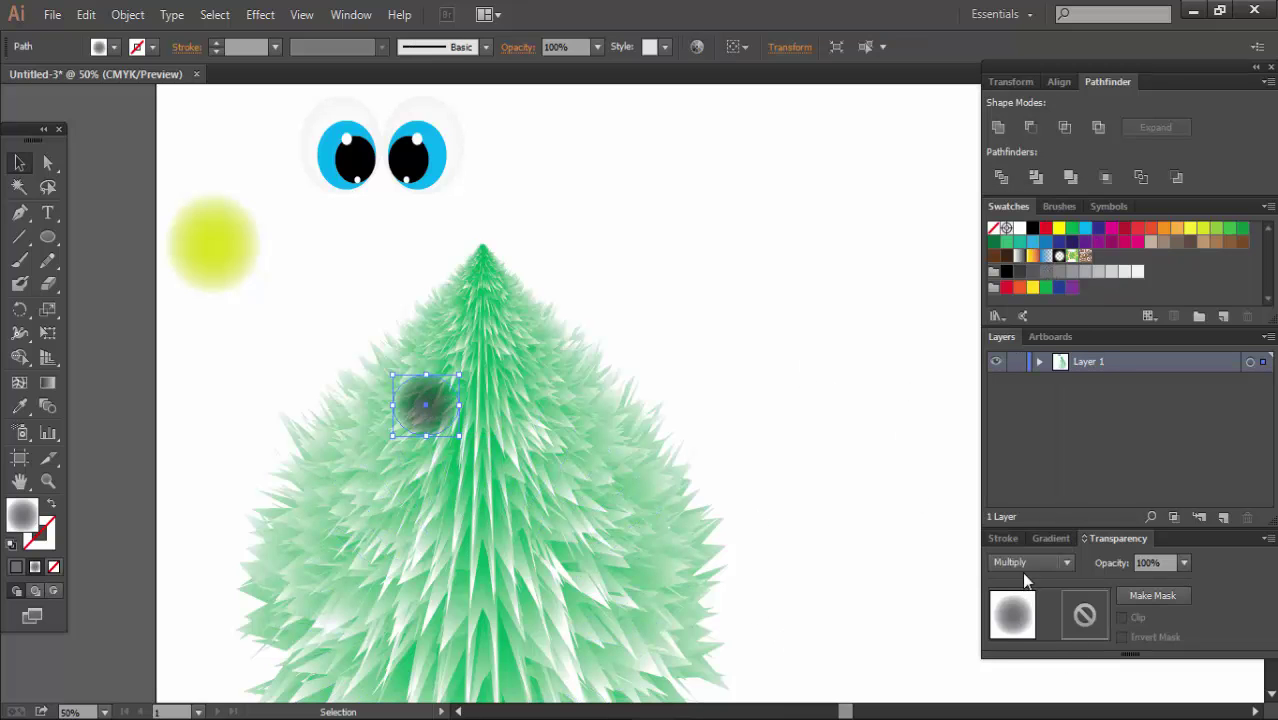
left_click(1050, 538)
left_click_drag(1175, 660, 1159, 661)
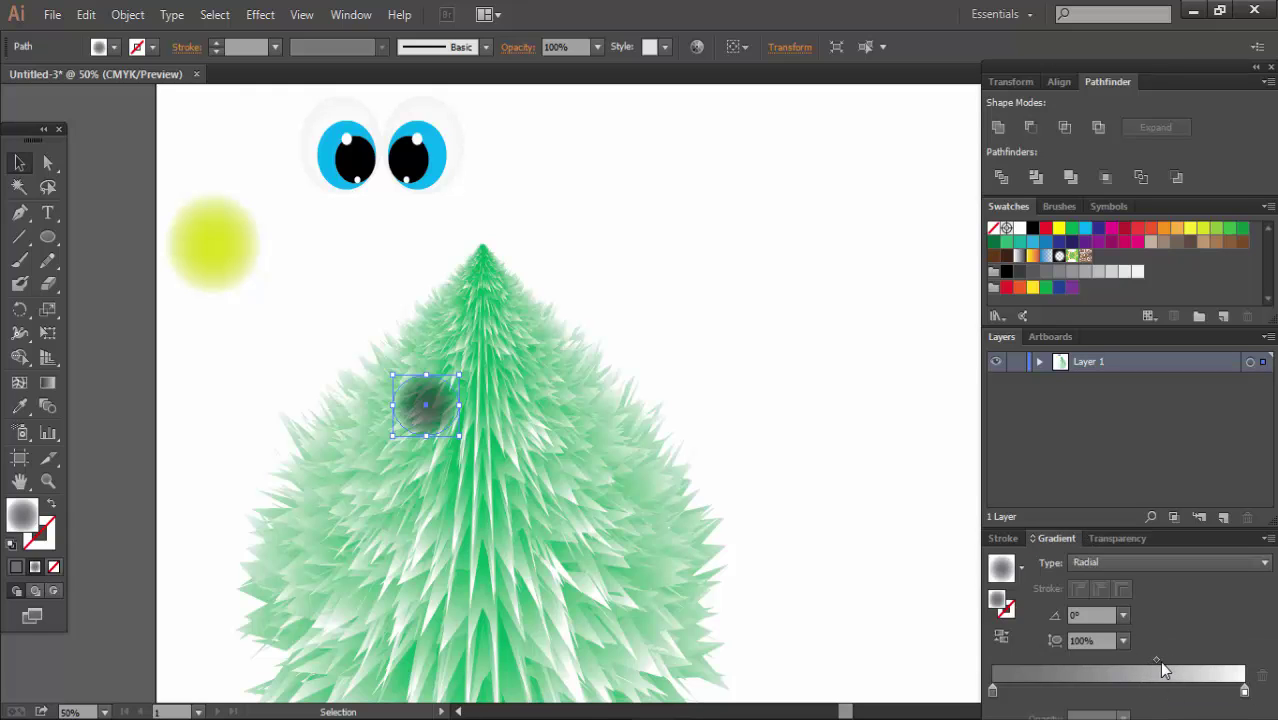
left_click(765, 521)
left_click(440, 405)
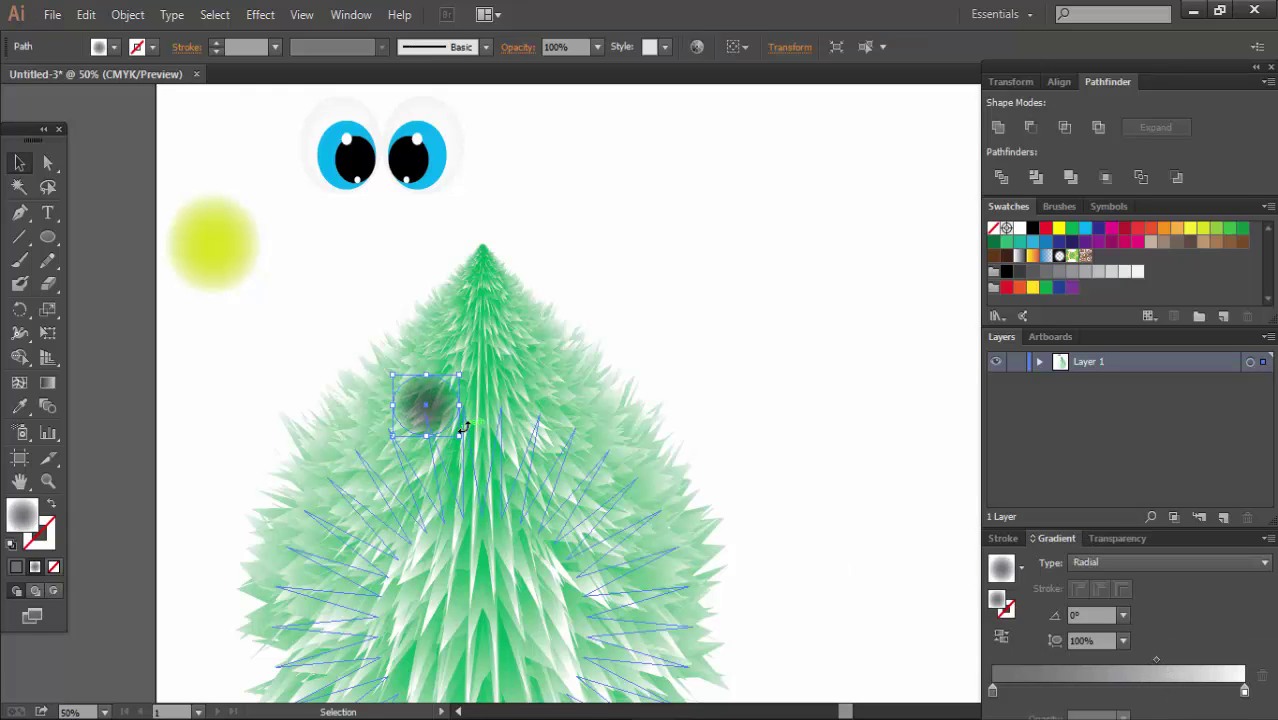
left_click_drag(462, 436, 504, 434)
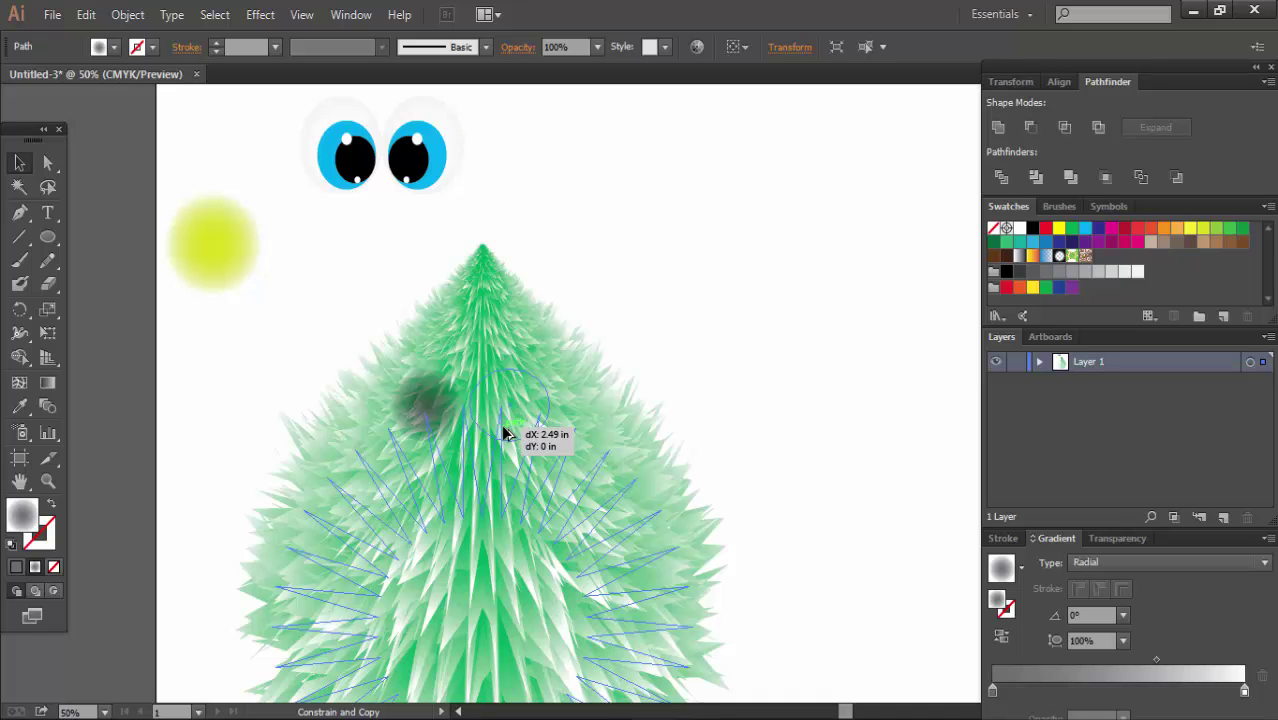
- Copy the shadow circle to the right and nudge the copy slightly further right
left_click_drag(503, 433, 503, 433)
left_click(760, 405)
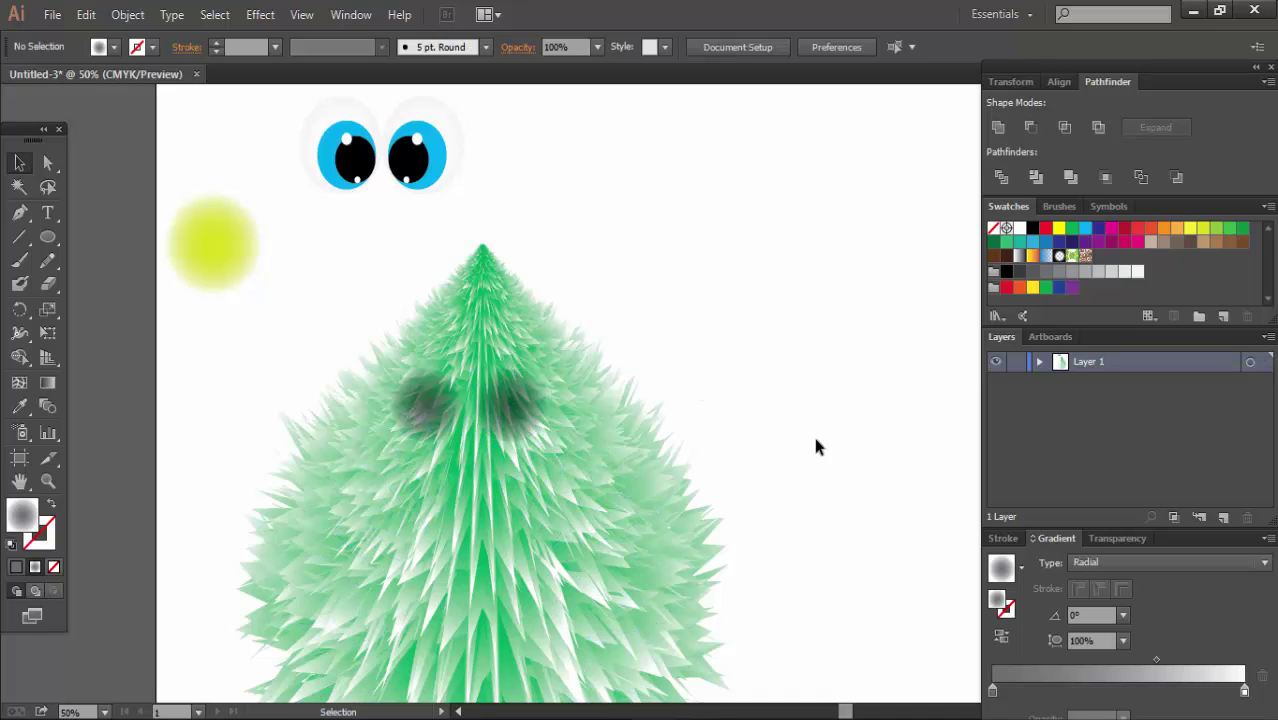
left_click(506, 404)
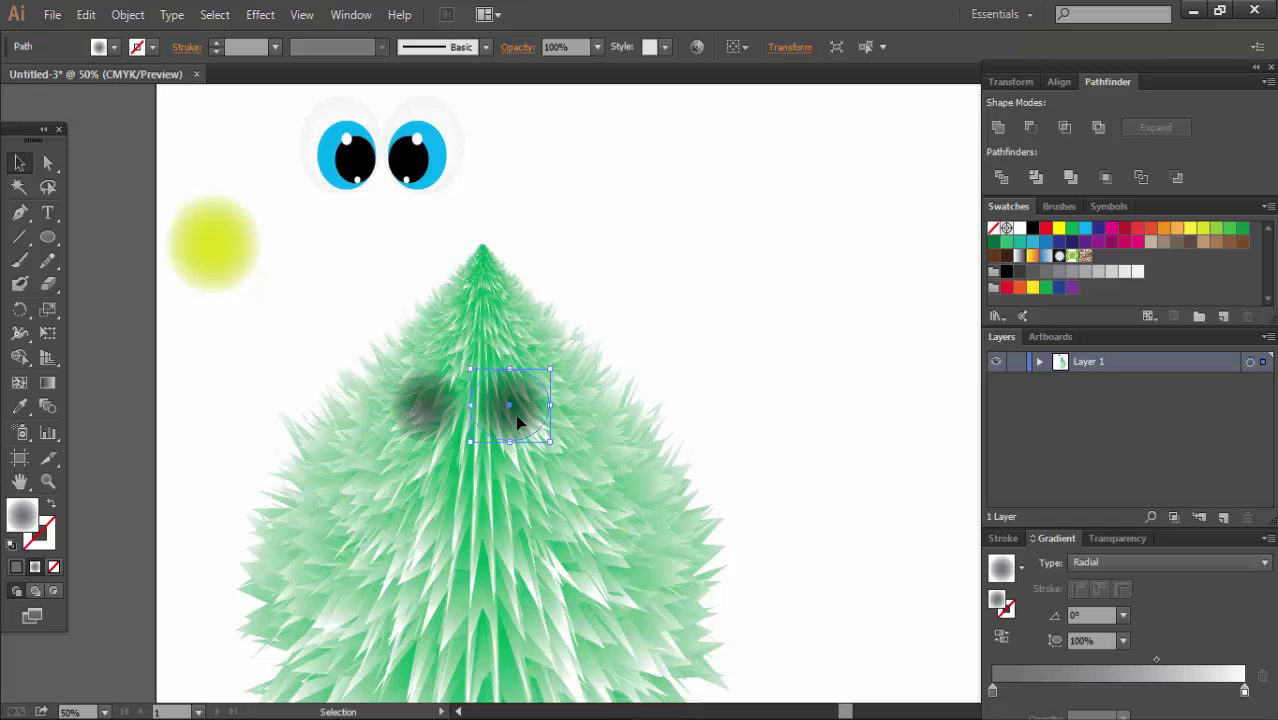
left_click_drag(518, 422, 524, 422)
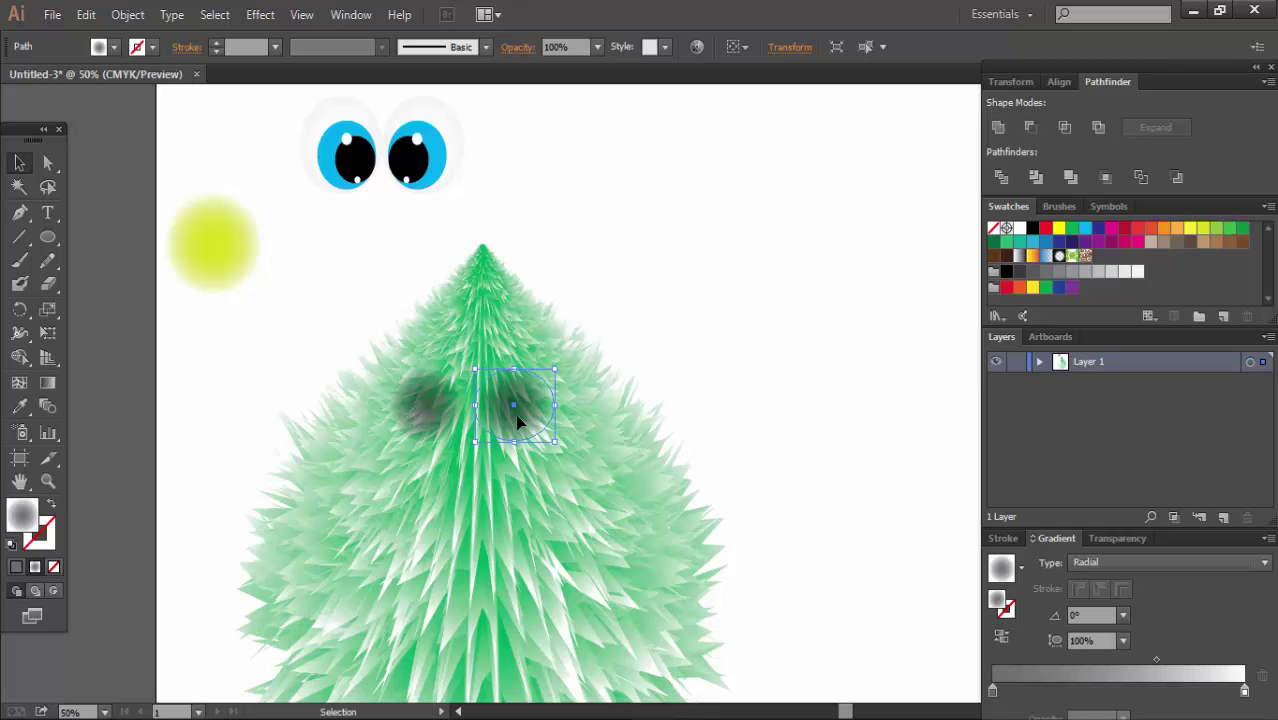
- Nudge the left shadow slightly left to space the pair evenly
left_click(432, 438)
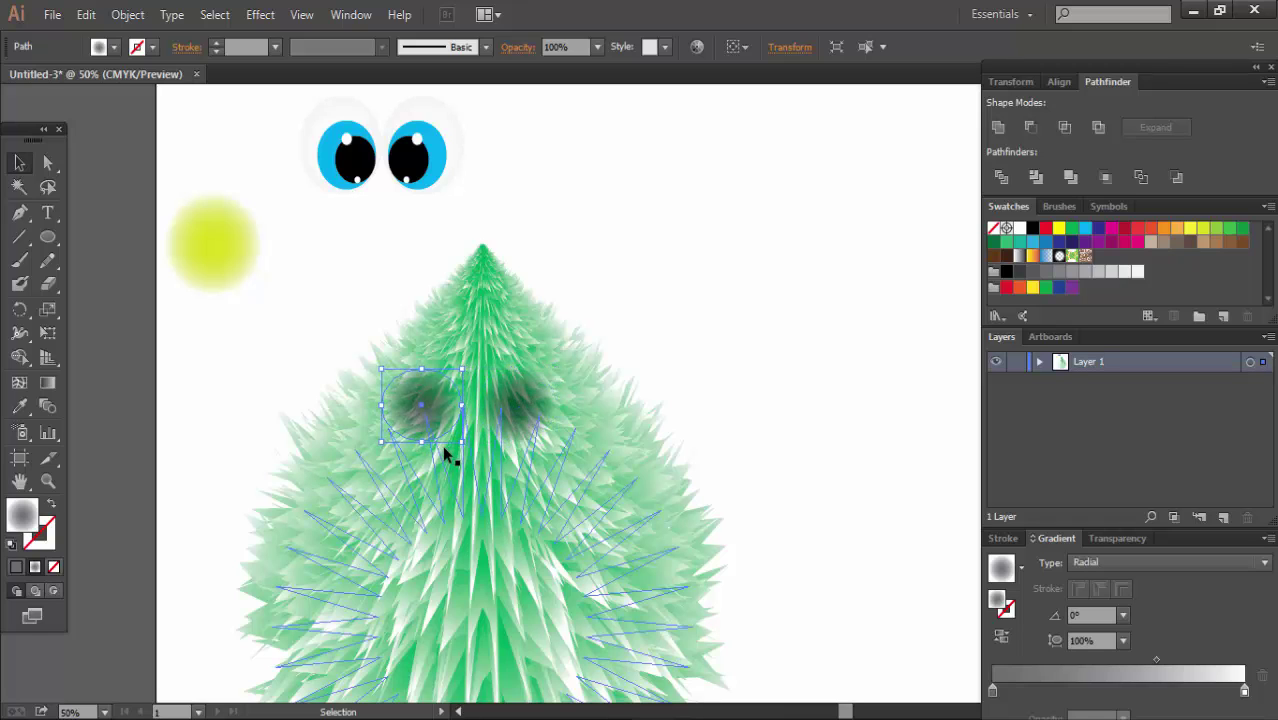
key("Left")
key("Left")
key("Left")
key("Left")
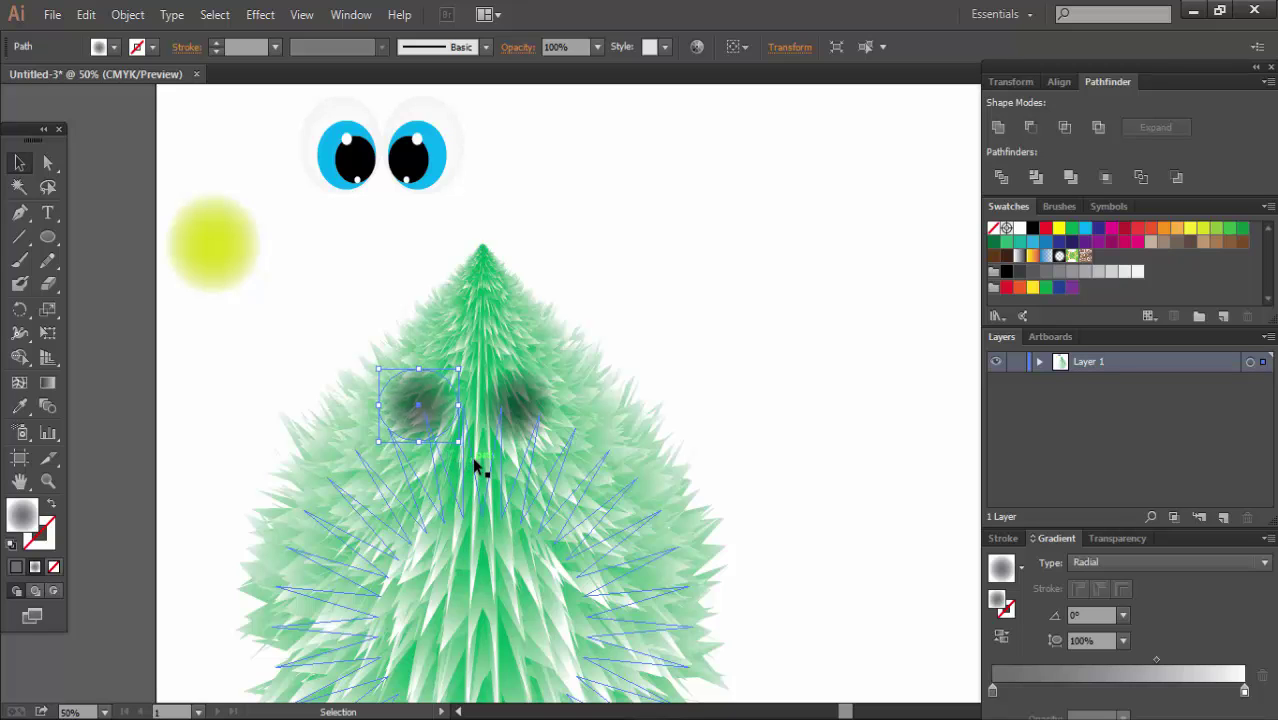
left_click(768, 290)
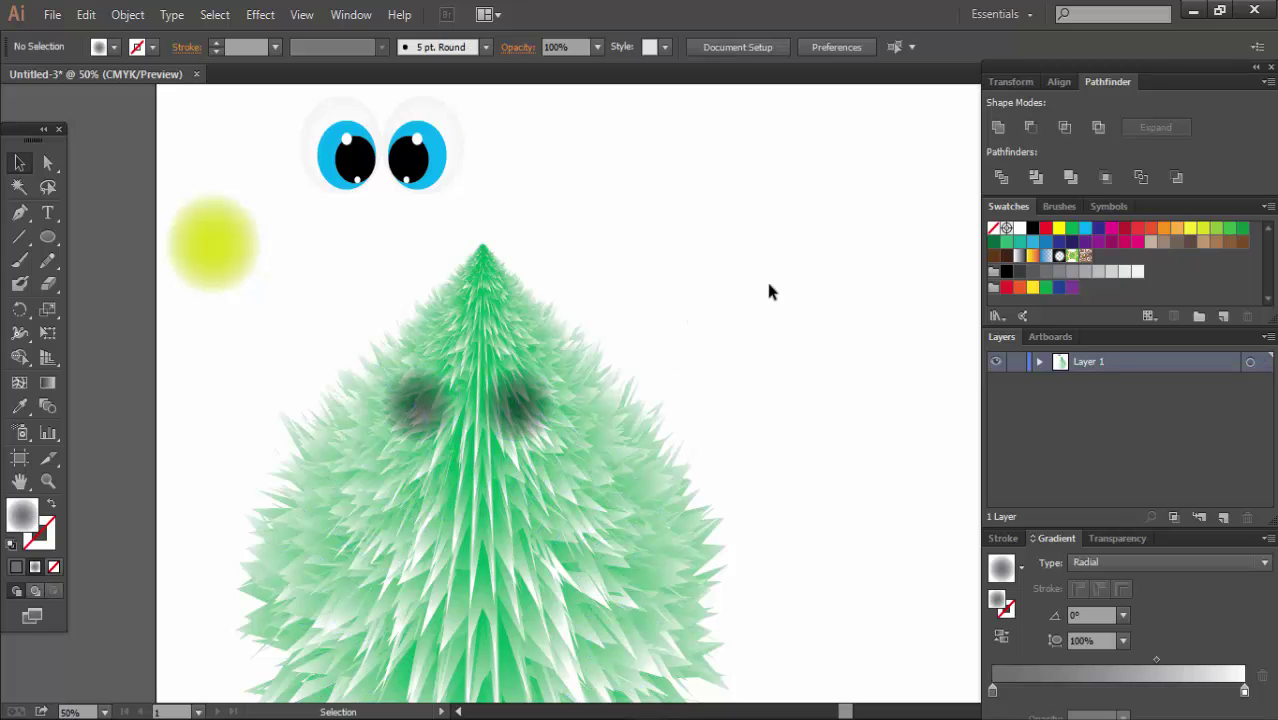
key("space")
- Duplicate the spiky green tree to the right side of the canvas
left_click_drag(621, 343, 599, 328)
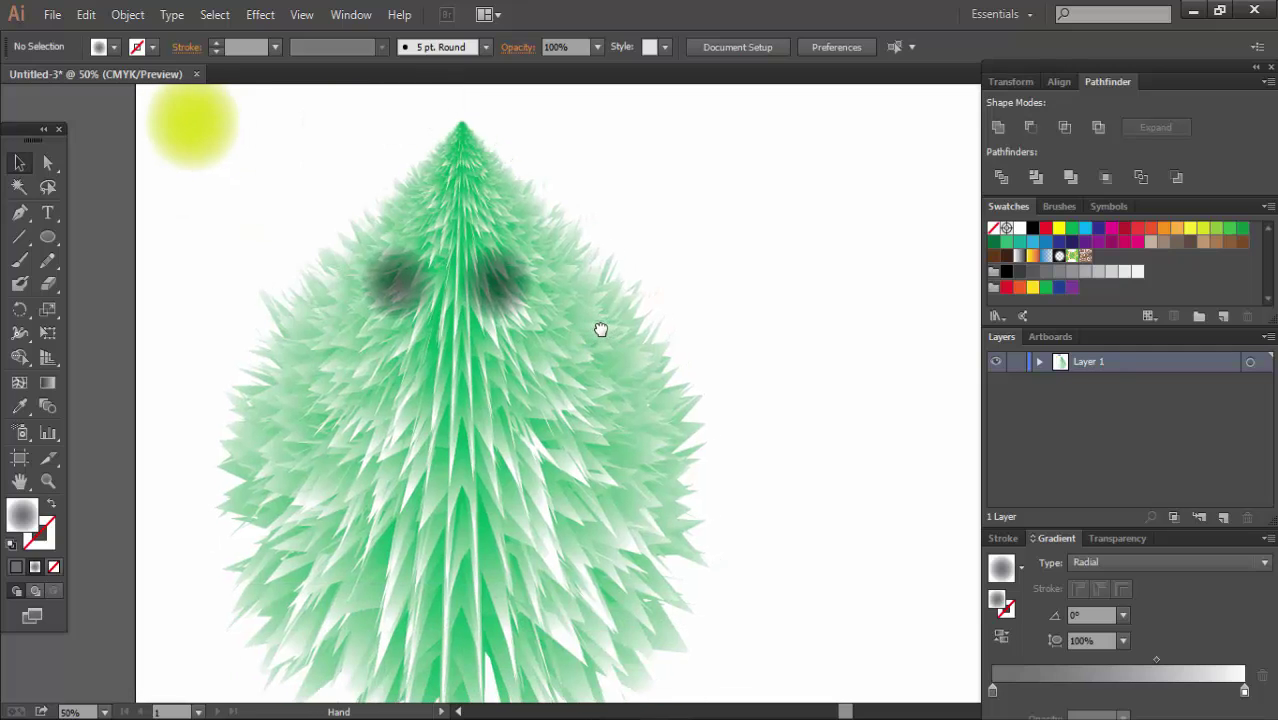
key("ctrl+minus")
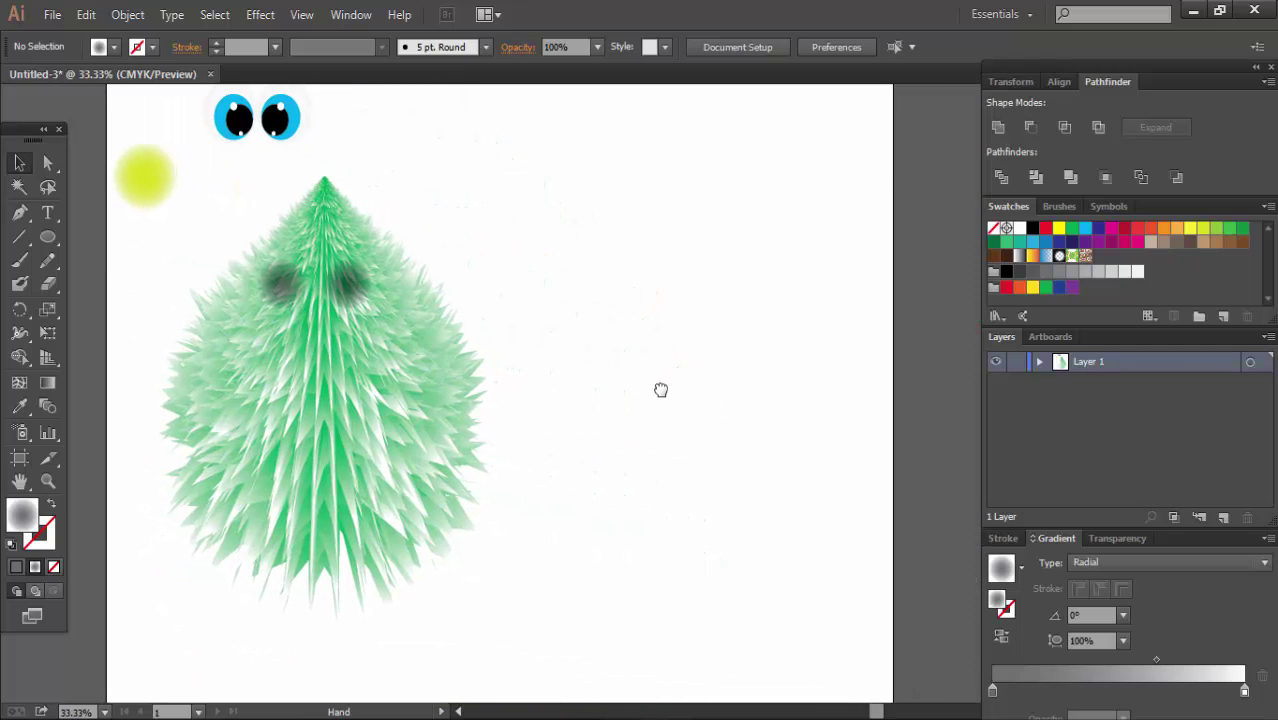
left_click(287, 455)
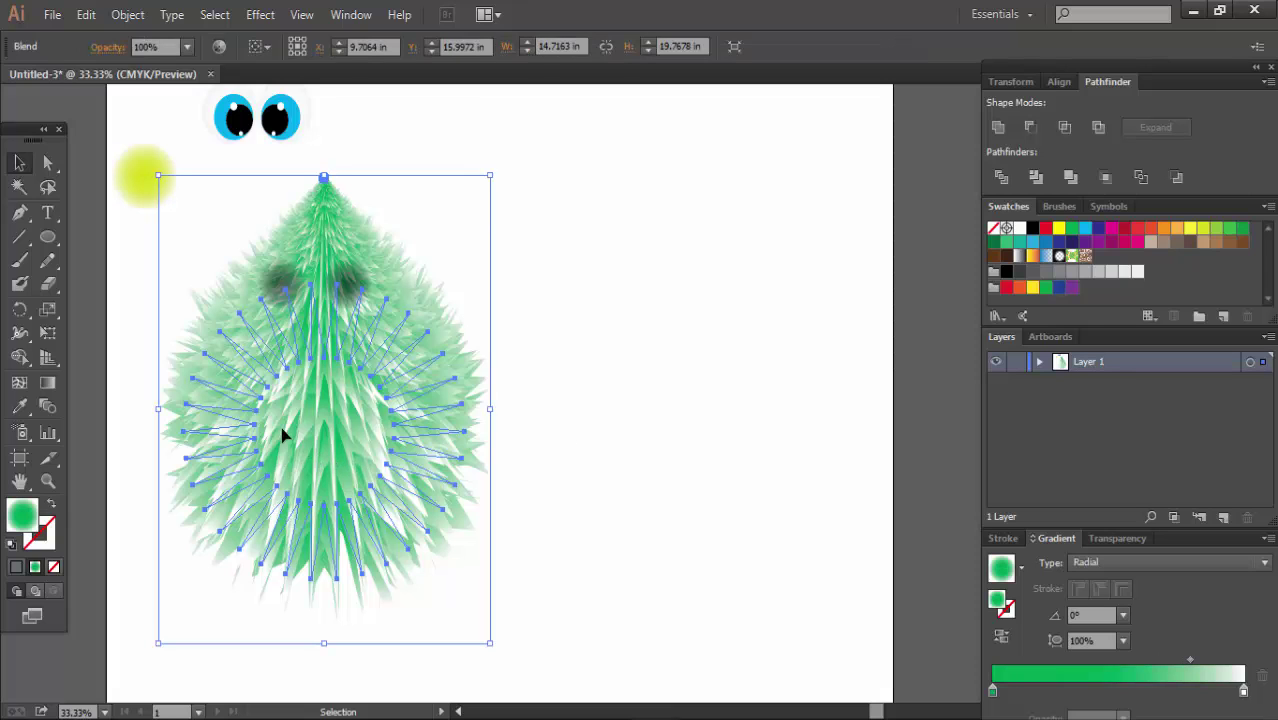
left_click_drag(320, 460, 646, 476)
- Copy the left tree's dark shading paths onto the new right tree
left_click(282, 277)
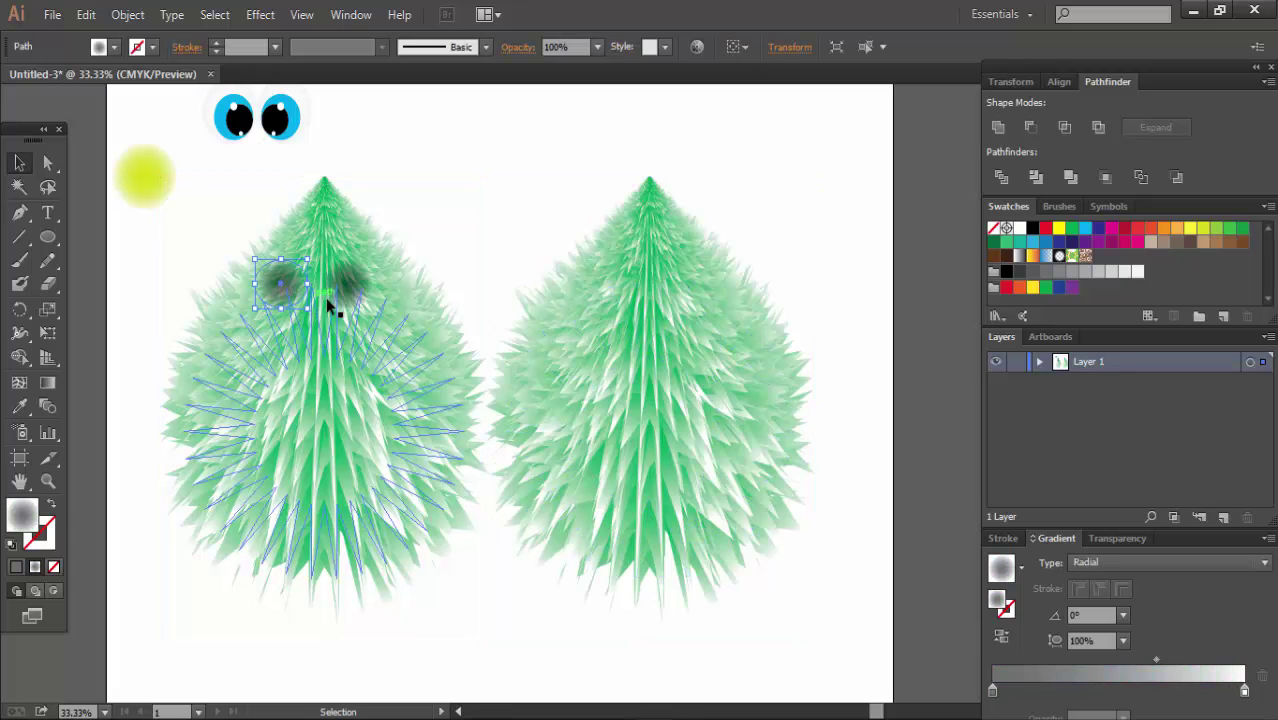
left_click_drag(345, 290, 672, 316)
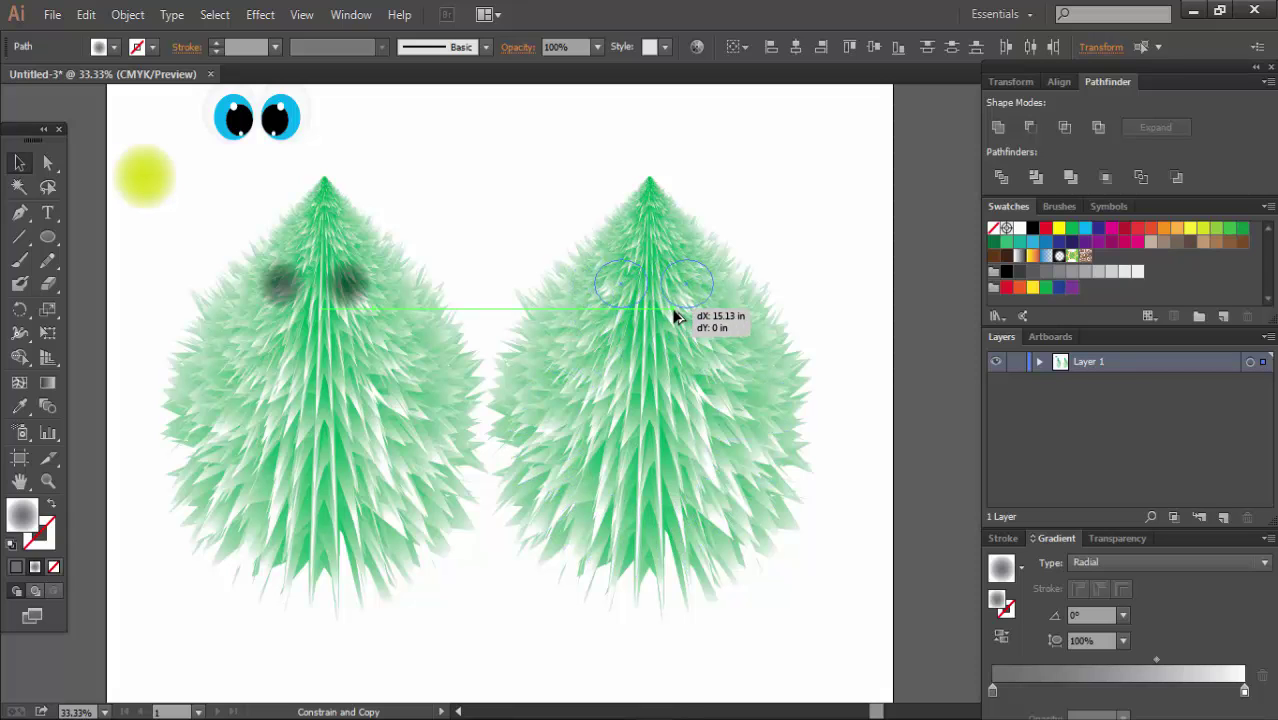
left_click_drag(674, 316, 674, 316)
left_click(805, 198)
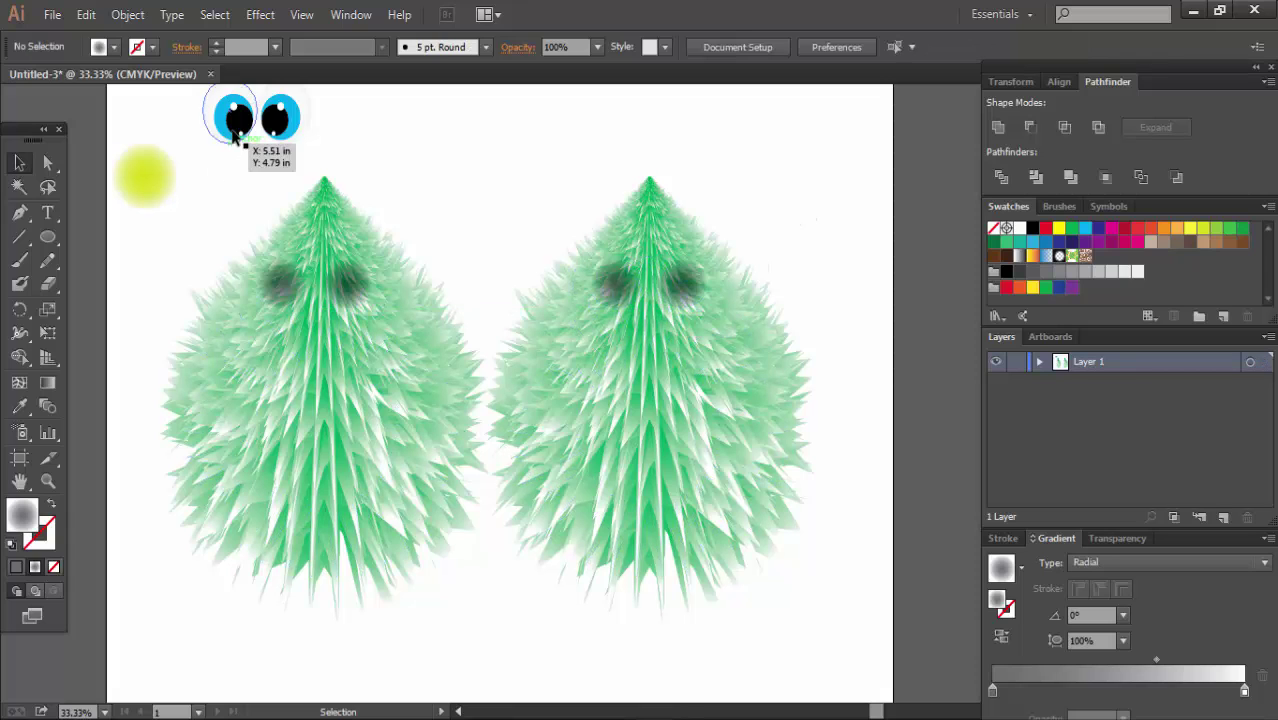
- Move the cartoon eyes onto the left tree's face and send them one step backward
left_click_drag(236, 136, 336, 272)
left_click(448, 186)
key("ctrl+equal")
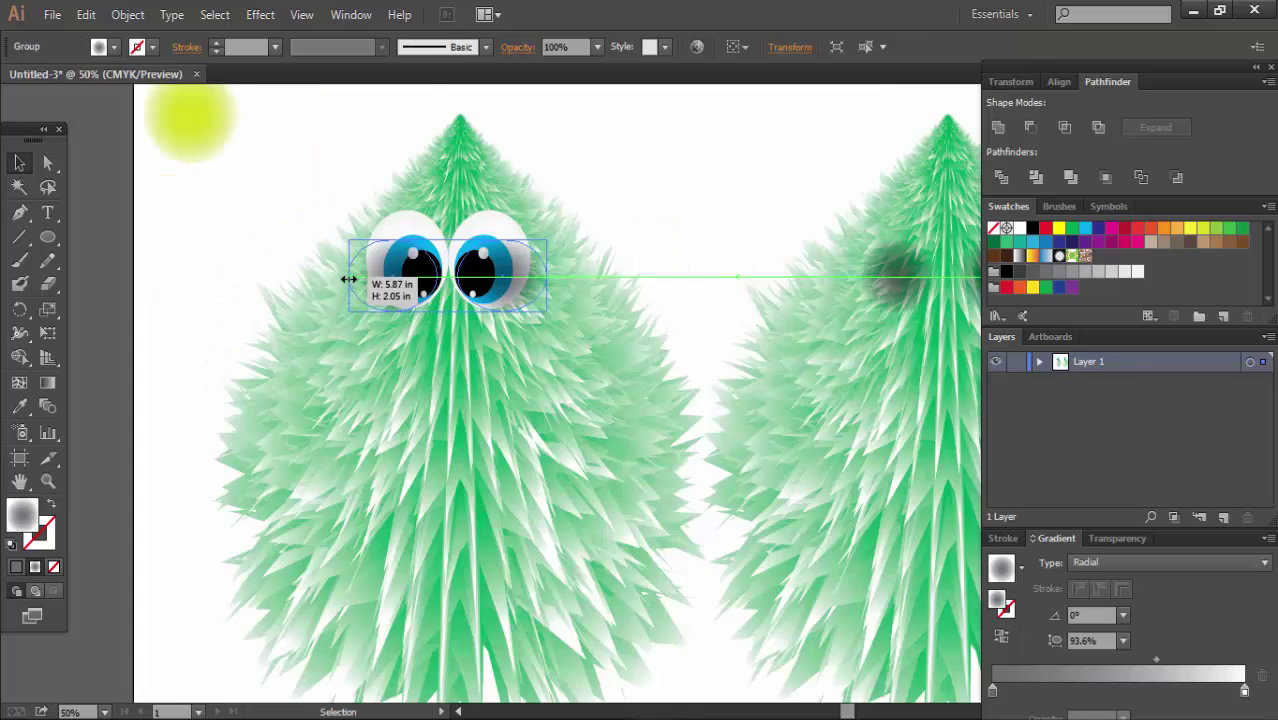
right_click(406, 284)
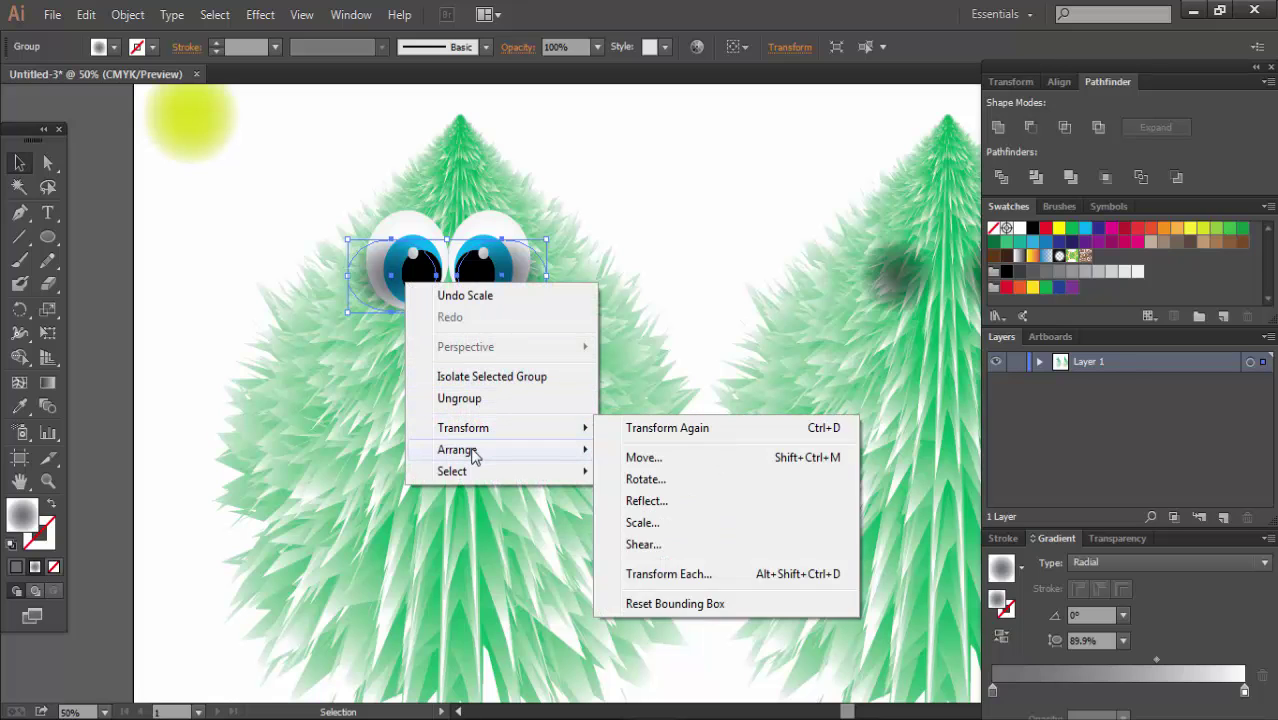
mouse_move(457, 449)
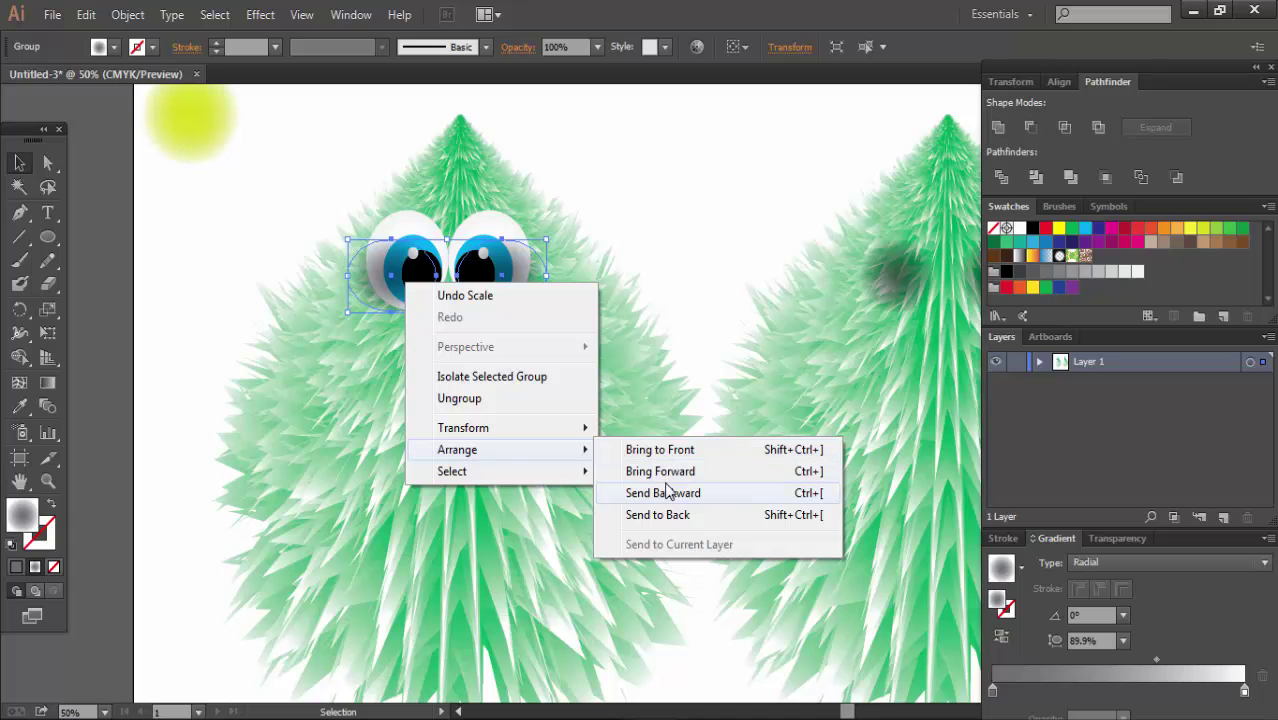
left_click(677, 493)
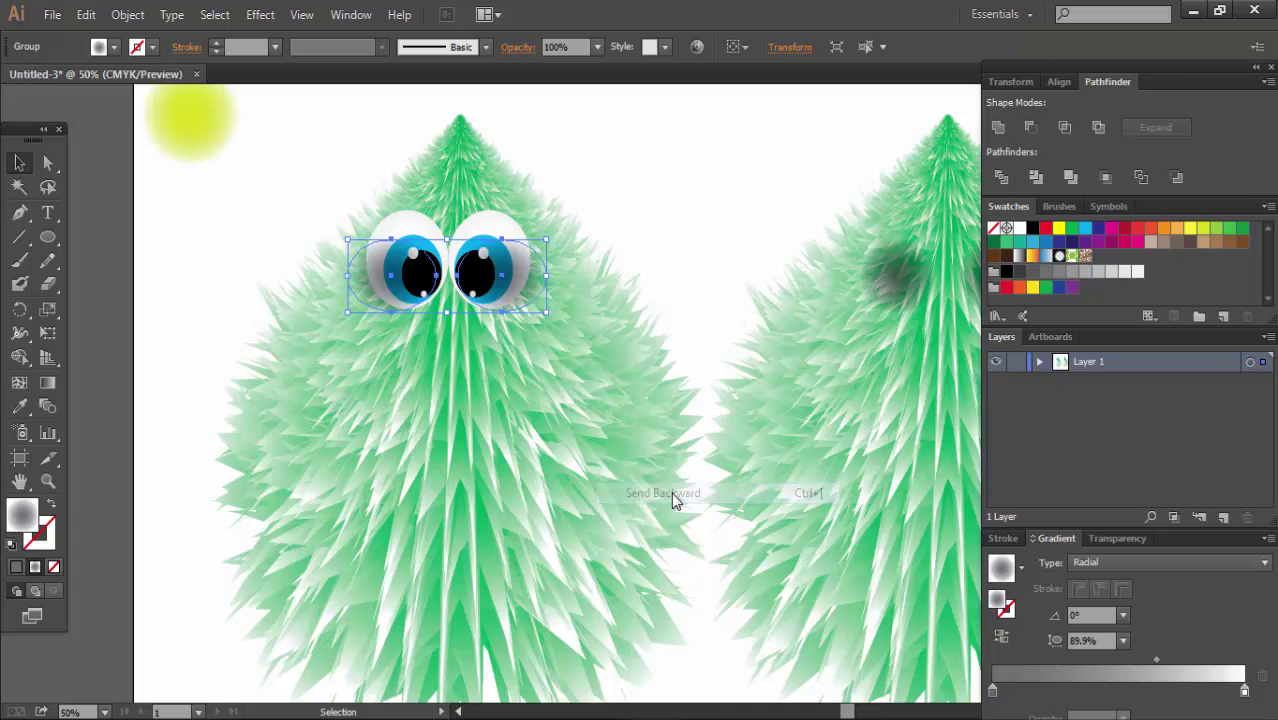
- Nudge the eyes slightly left, then undo an attempt to stretch them taller
left_click(665, 270)
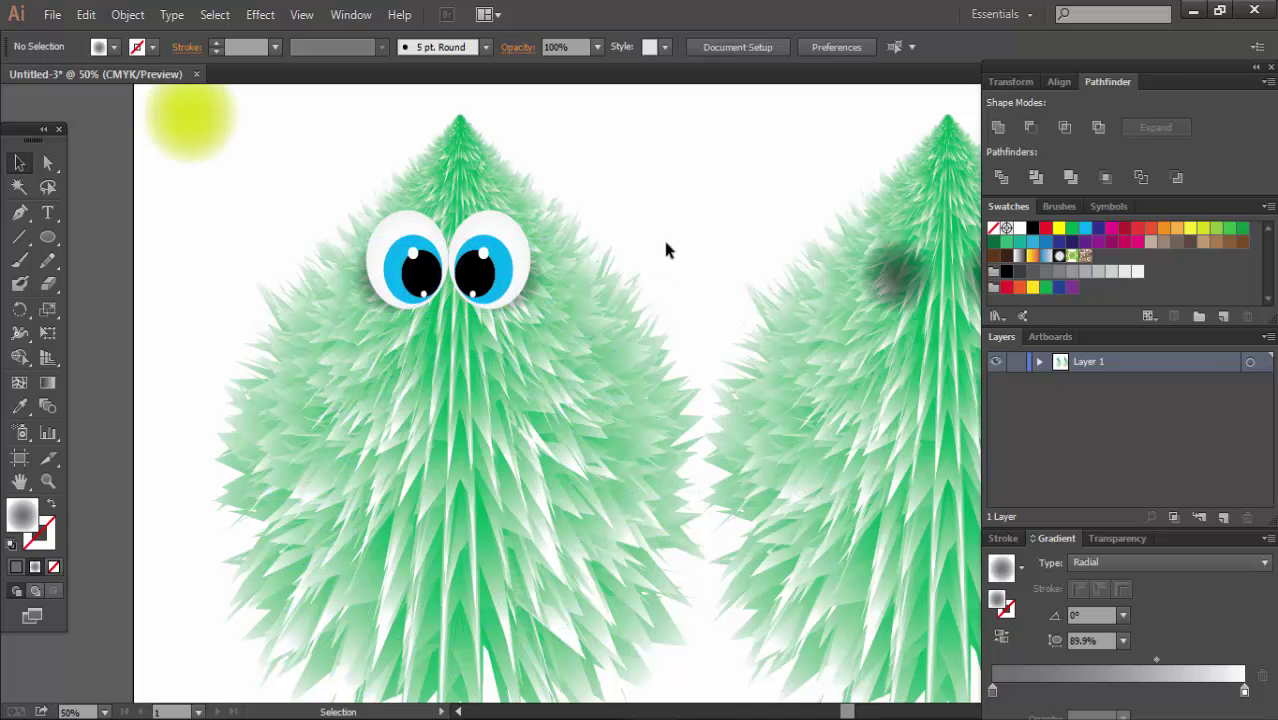
left_click(372, 277)
key("Left")
key("Left")
key("Left")
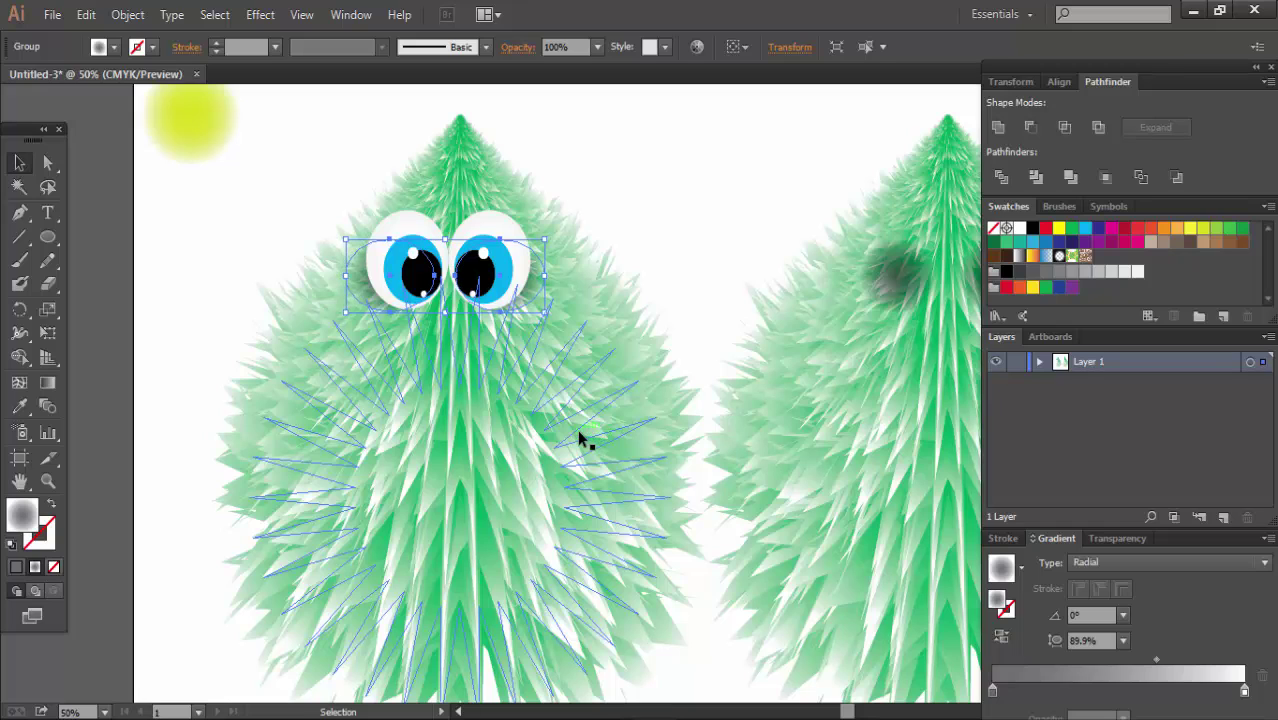
key("Left")
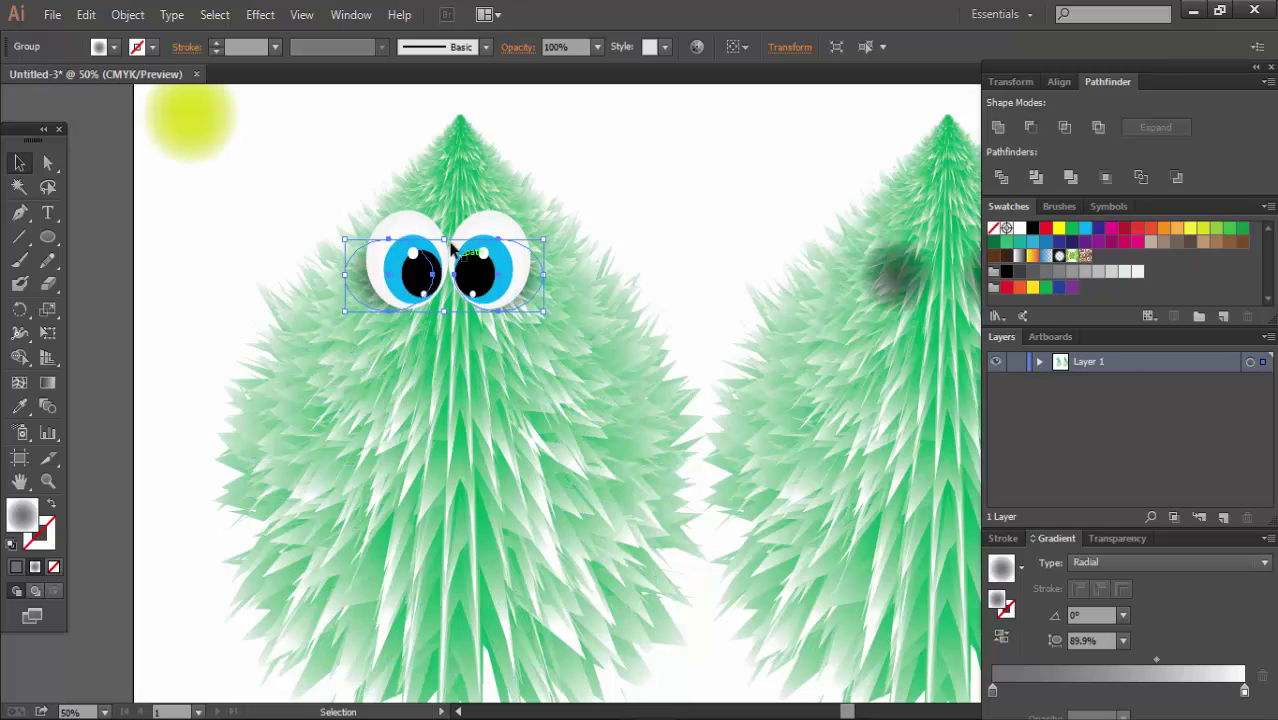
left_click_drag(445, 239, 445, 228)
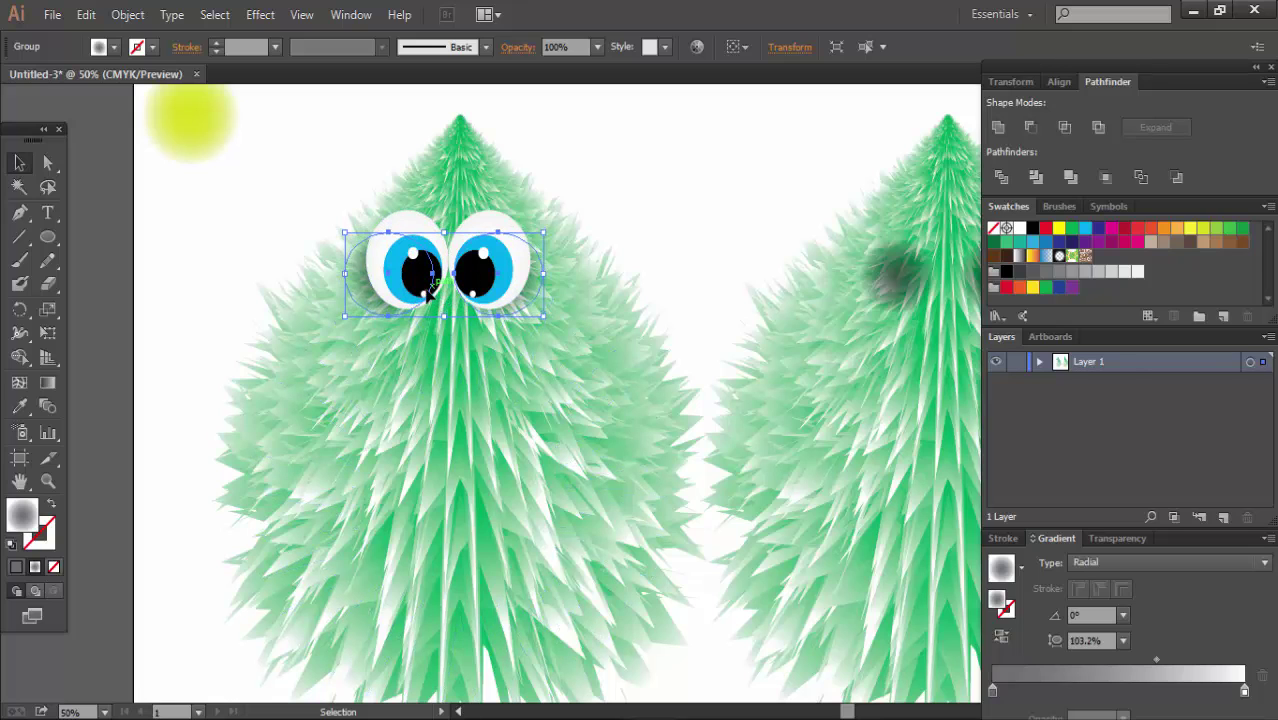
left_click(442, 288)
key("ctrl+z")
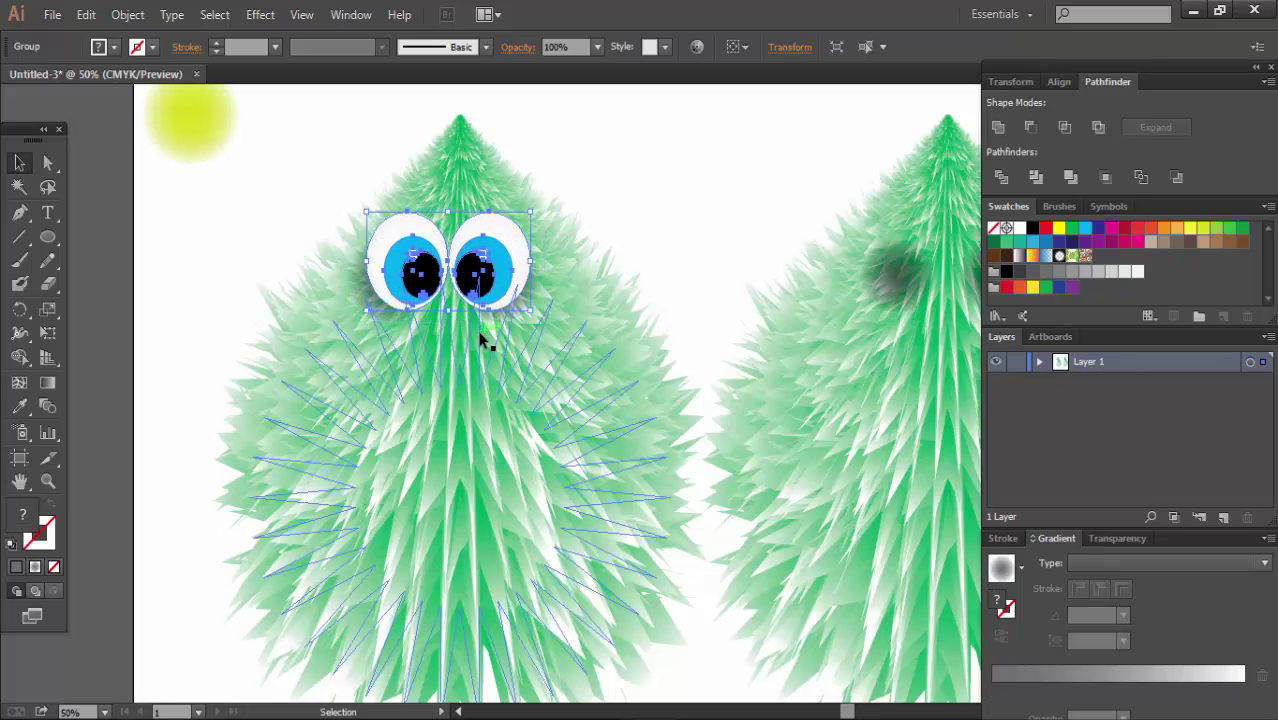
key("ctrl+z")
key("ctrl+z")
key("ctrl+z")
- Widen the eyes group slightly on the left tree
left_click(668, 175)
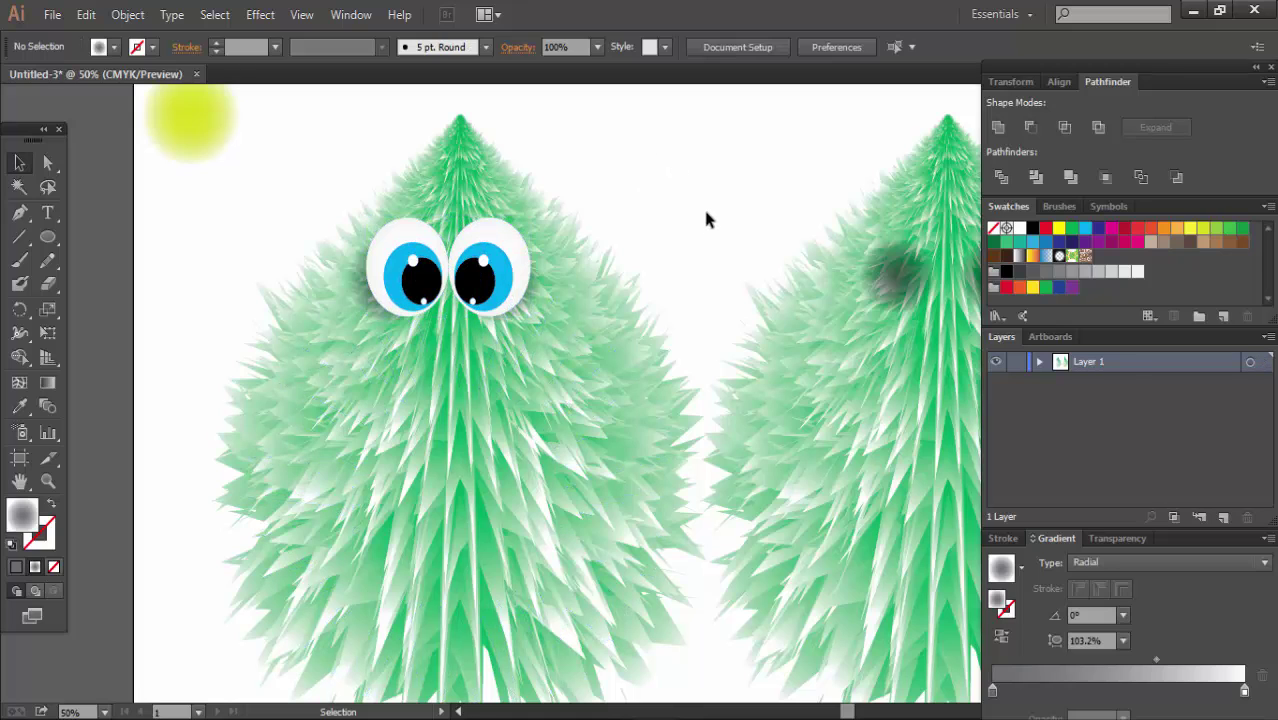
left_click(529, 293)
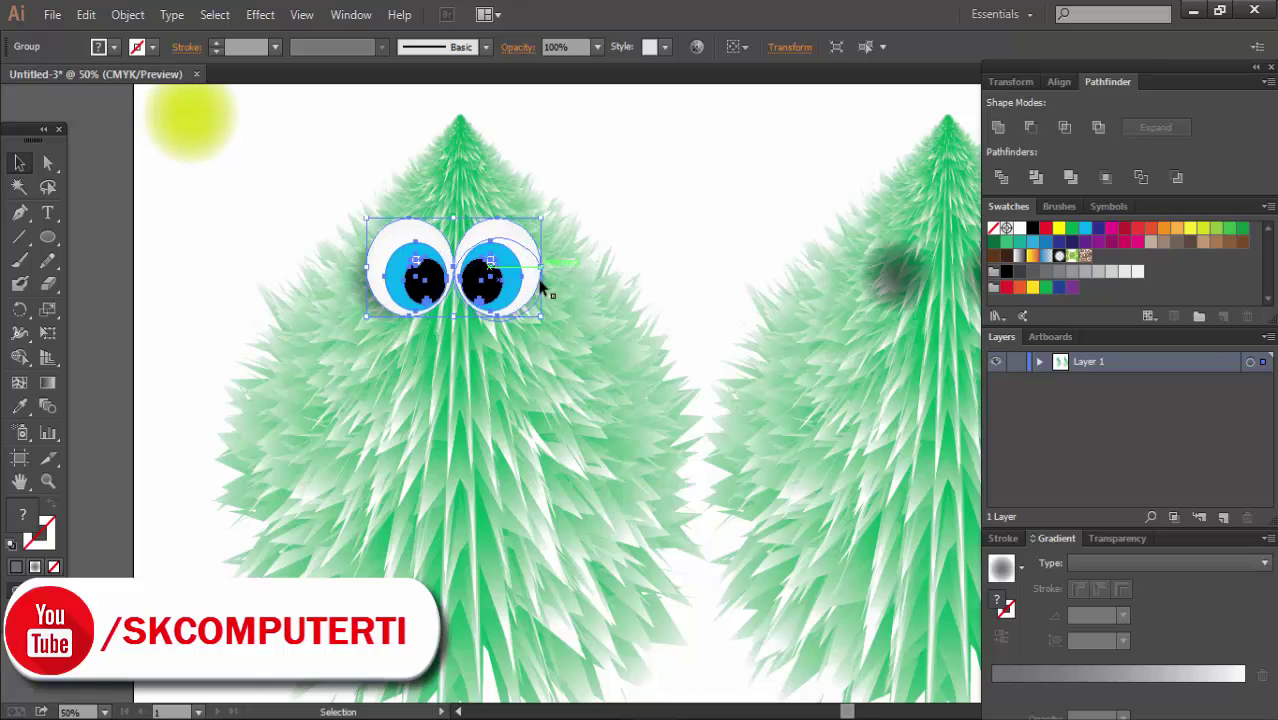
left_click(528, 300)
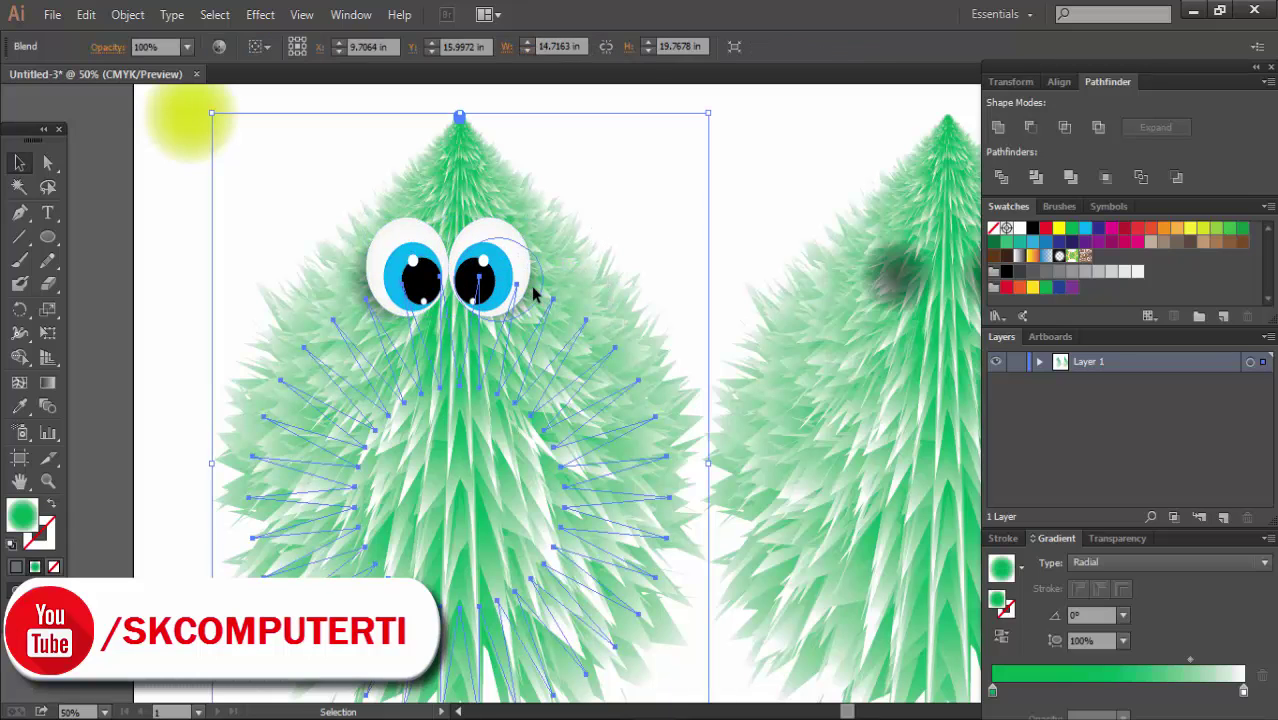
left_click(535, 293)
left_click_drag(543, 284, 548, 284)
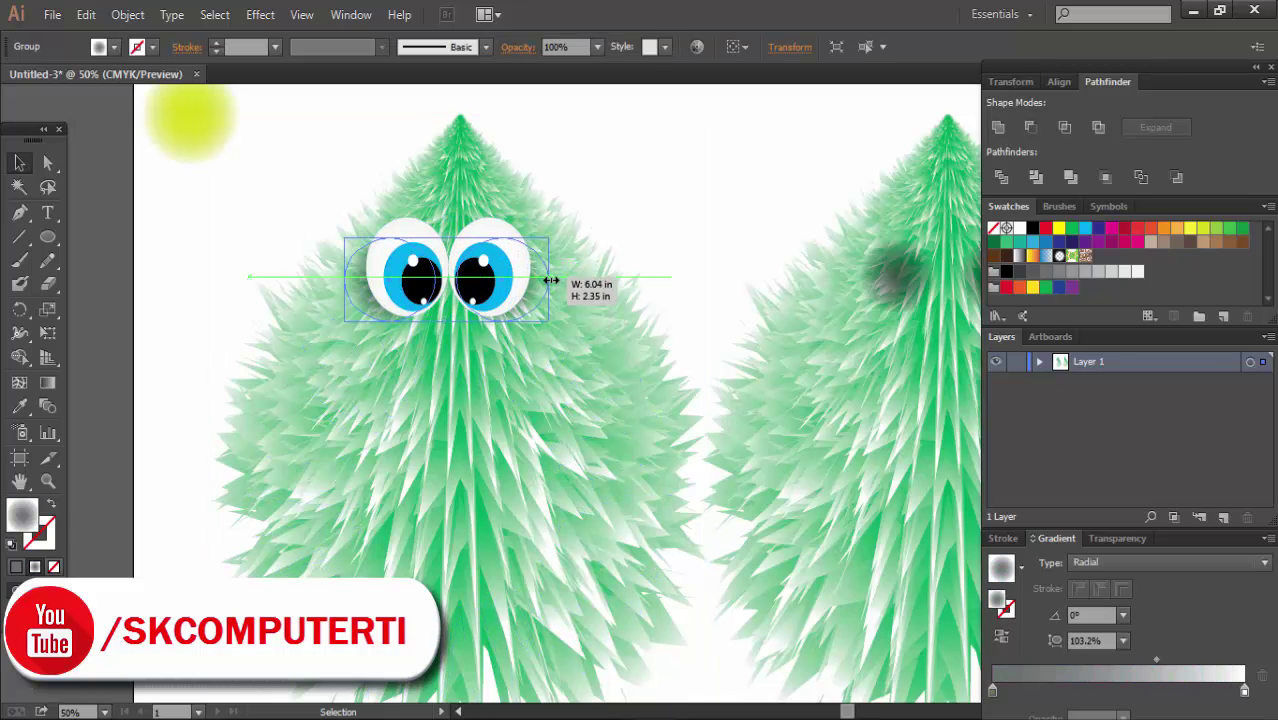
left_click(683, 217)
mouse_move(613, 348)
left_mouse_down()
mouse_move(551, 277)
mouse_move(488, 385)
left_mouse_up()
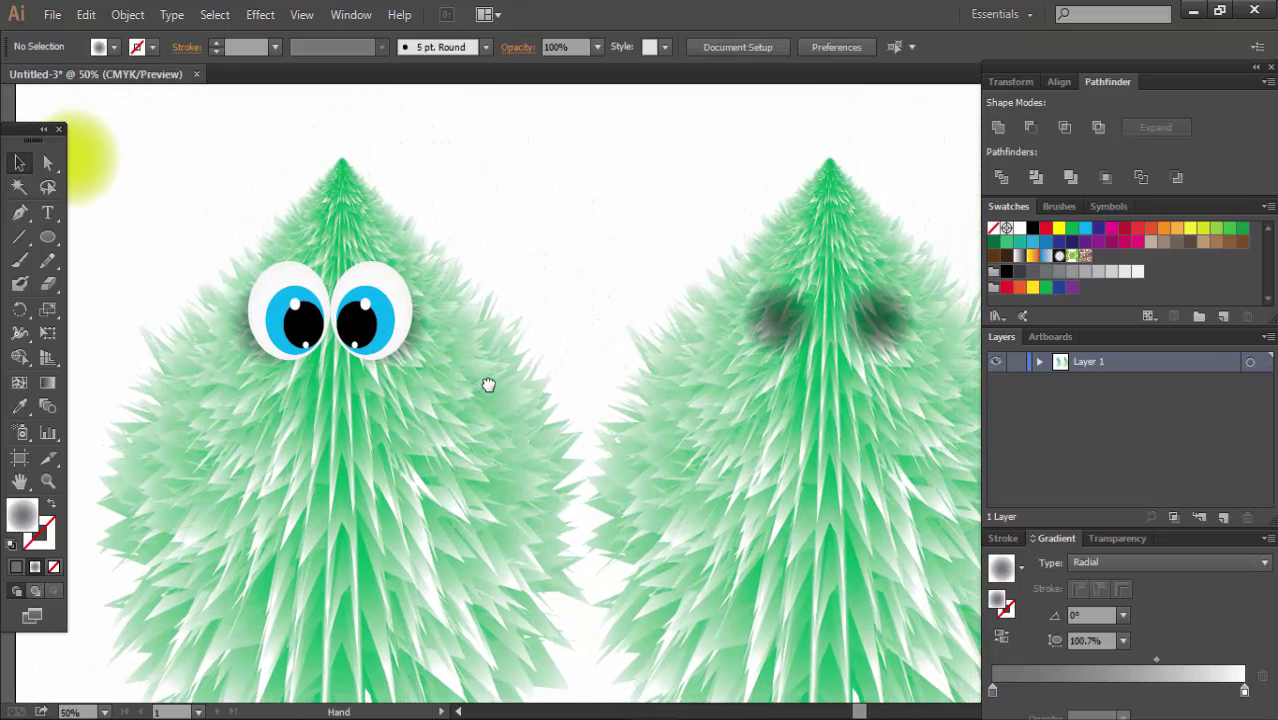
- Delete both dark shading paths from the right tree
left_click(775, 318)
key("Delete")
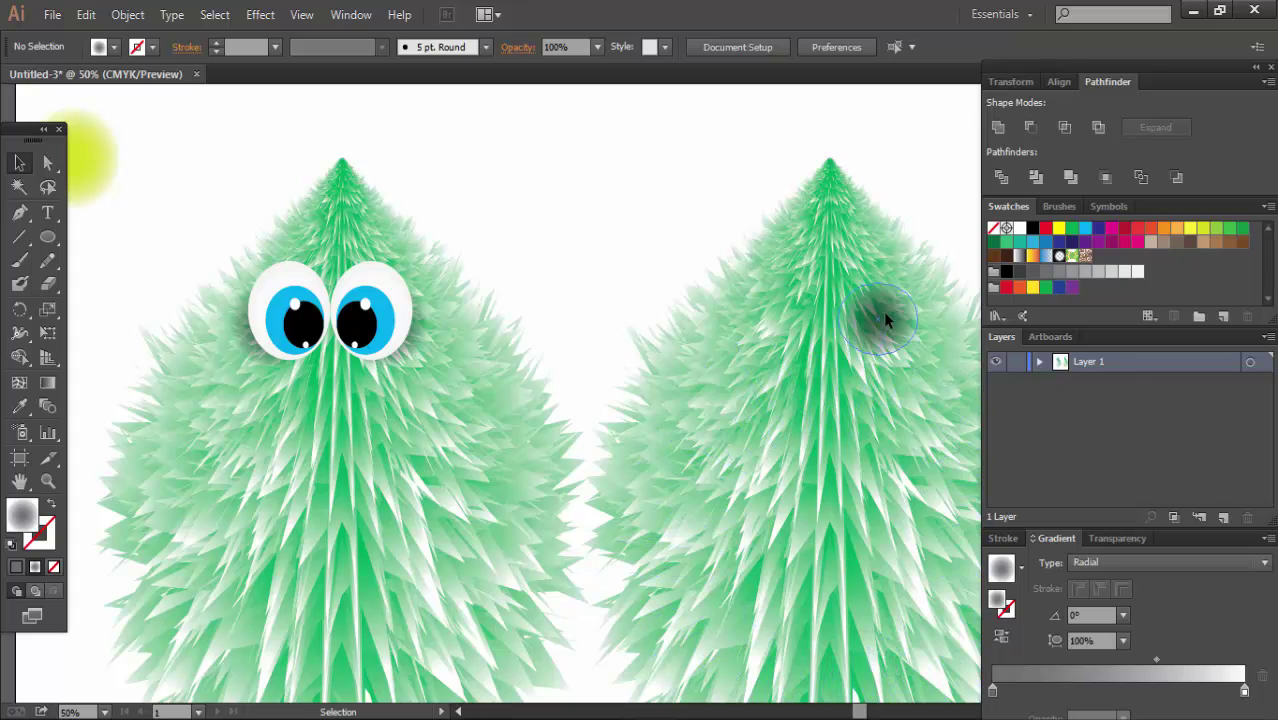
left_click(883, 311)
key("Delete")
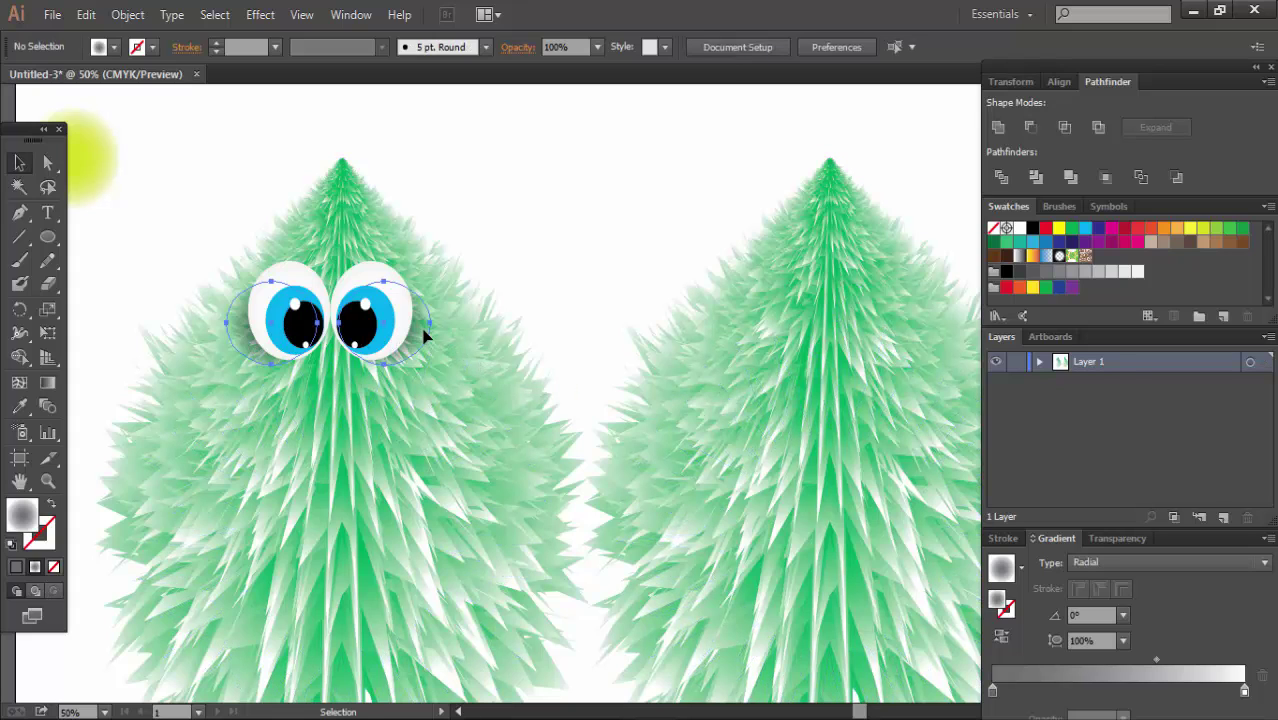
- Copy the cartoon eyes from the left tree onto the right tree, then zoom out
left_click(424, 337)
left_click_drag(370, 318, 872, 372)
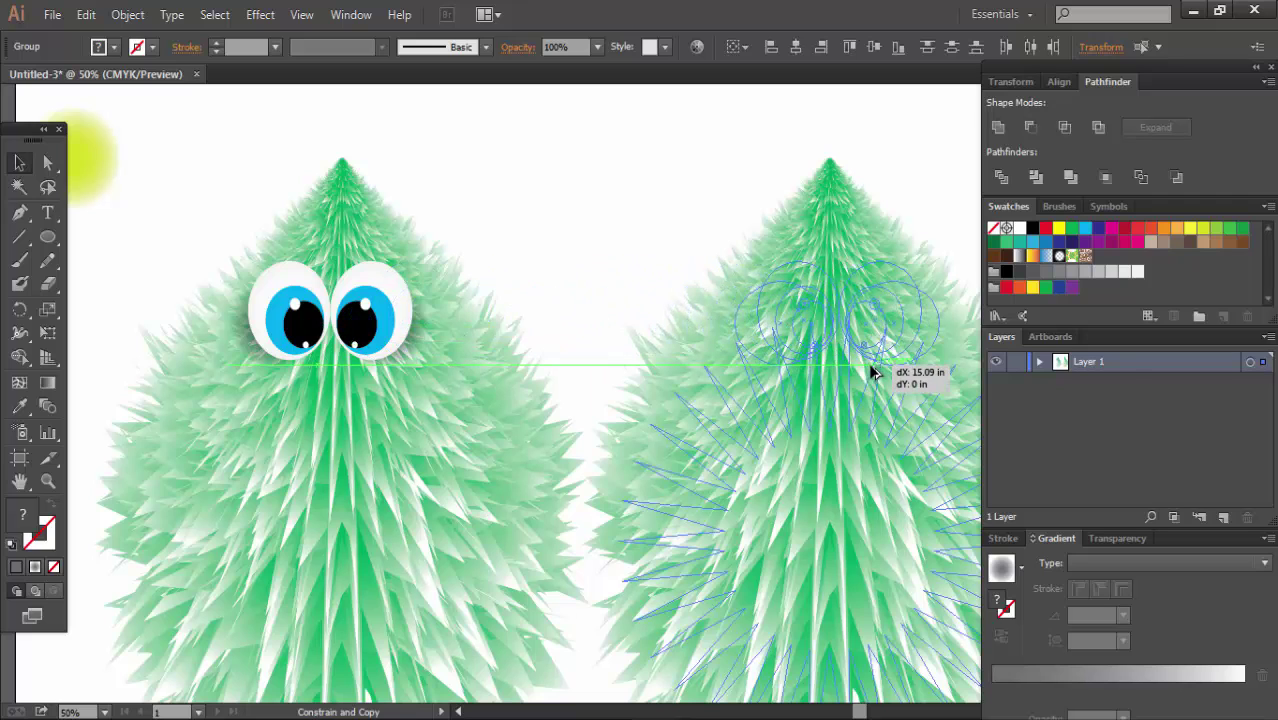
left_click_drag(872, 372, 868, 366)
left_click(664, 207)
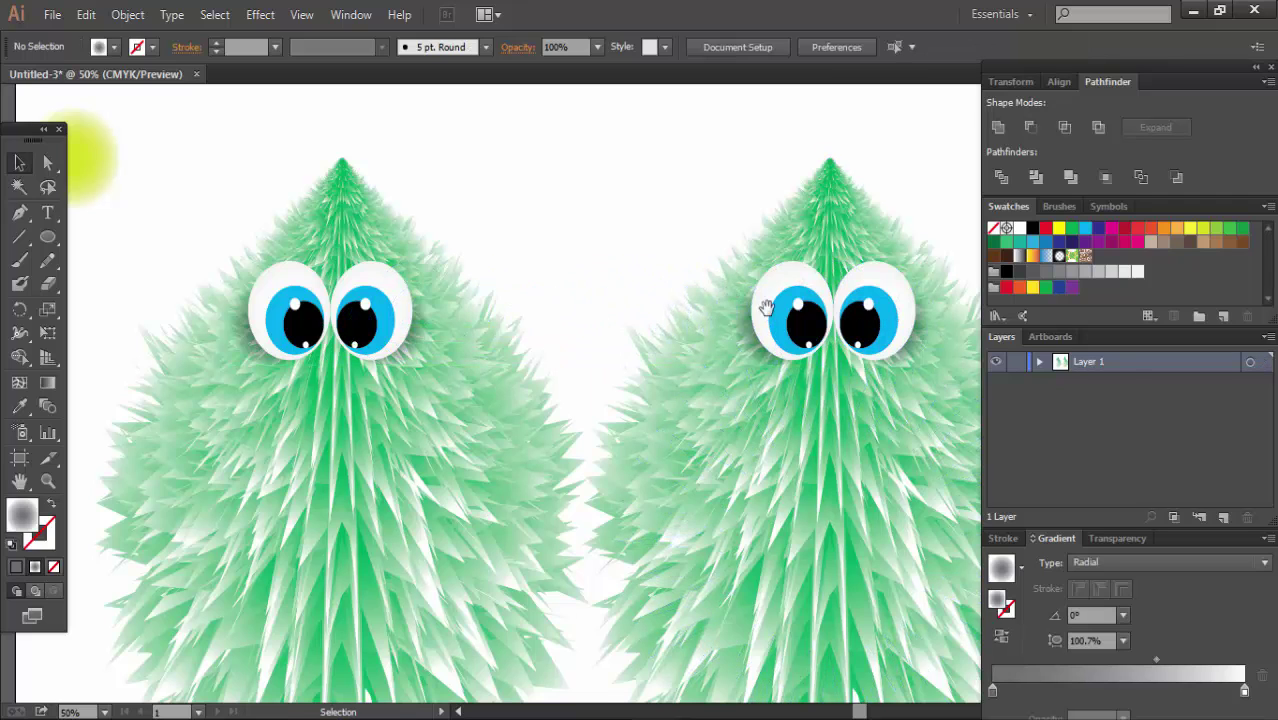
left_click_drag(765, 307, 687, 307)
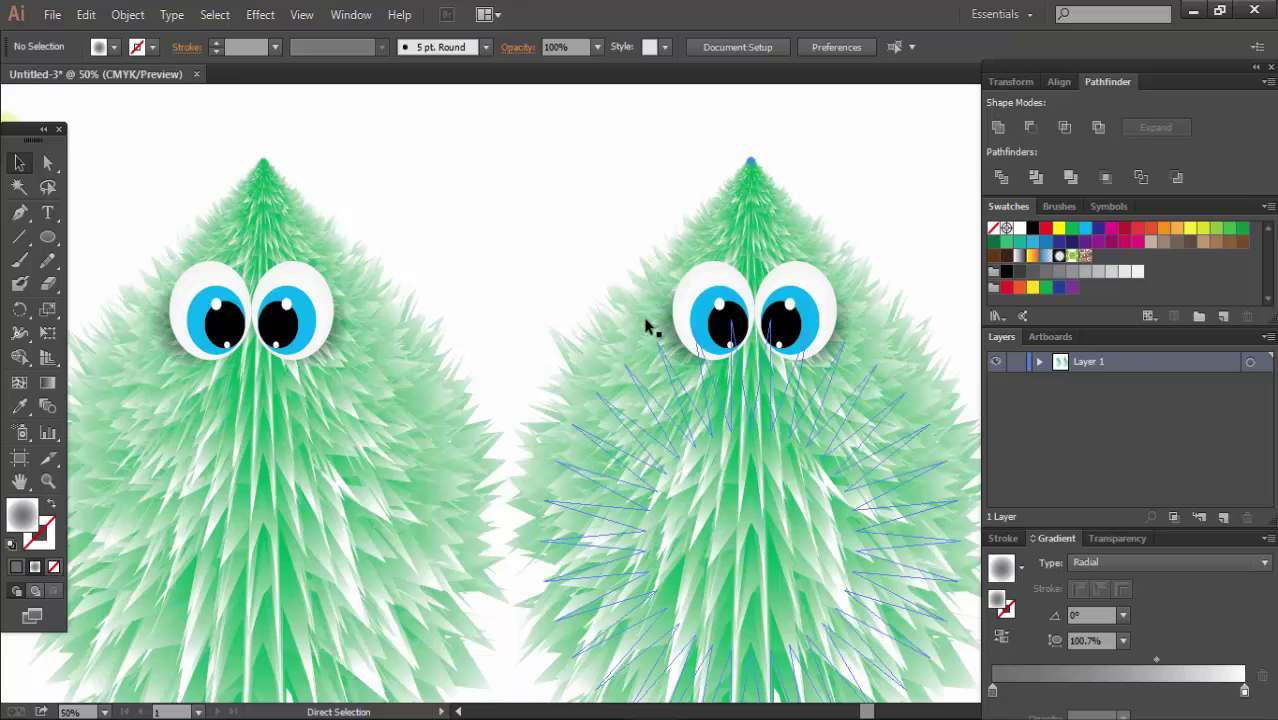
key("ctrl+minus")
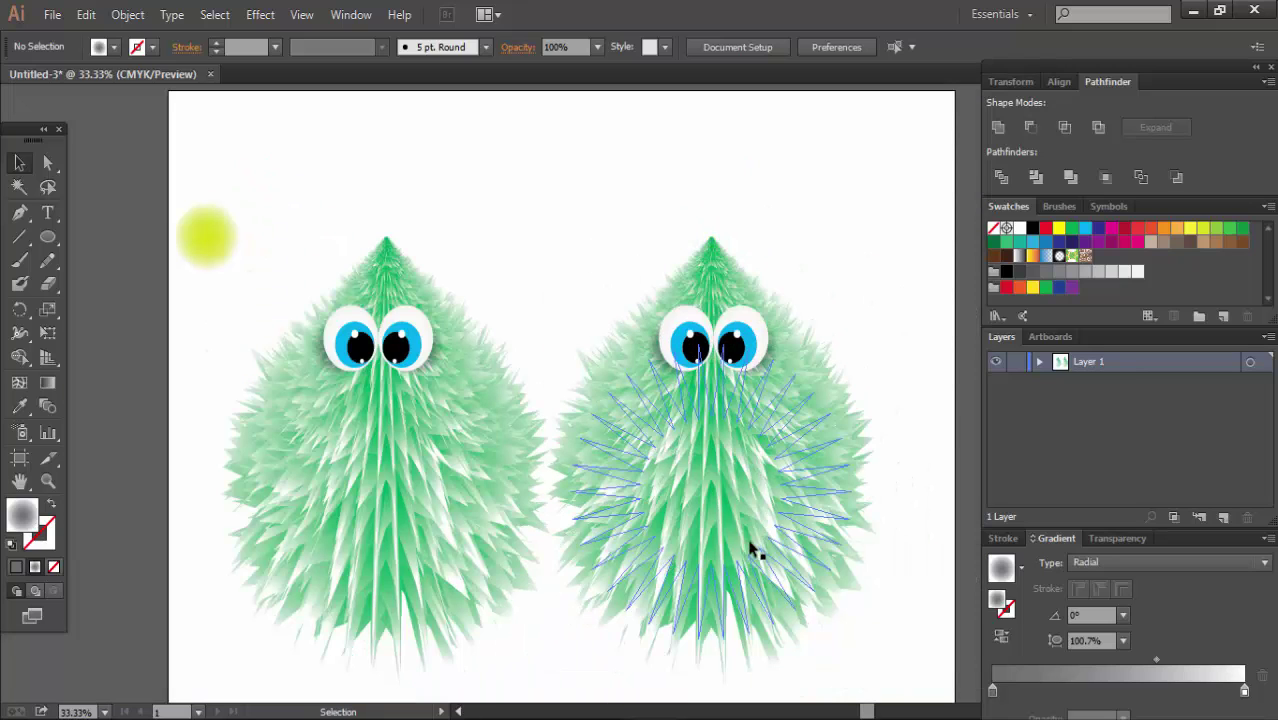
- Change the right tree's gradient start colour from green to orange-red
left_click(737, 584)
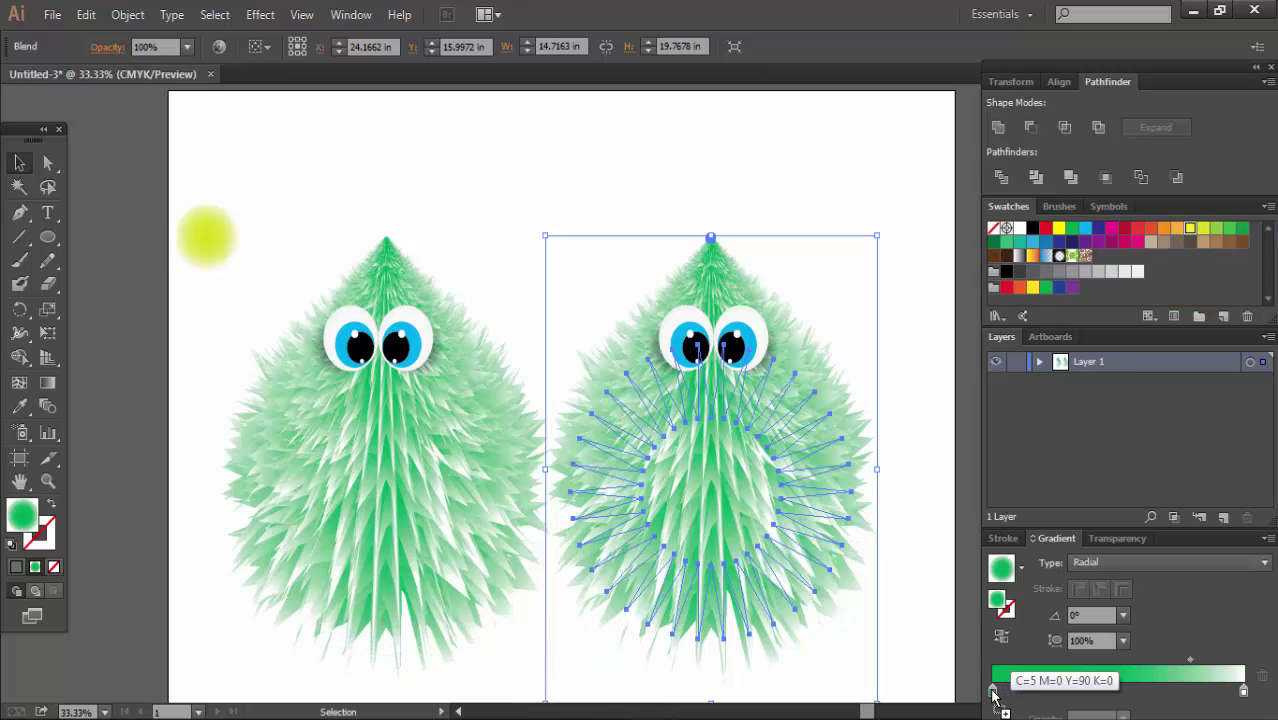
left_click_drag(993, 693, 993, 695)
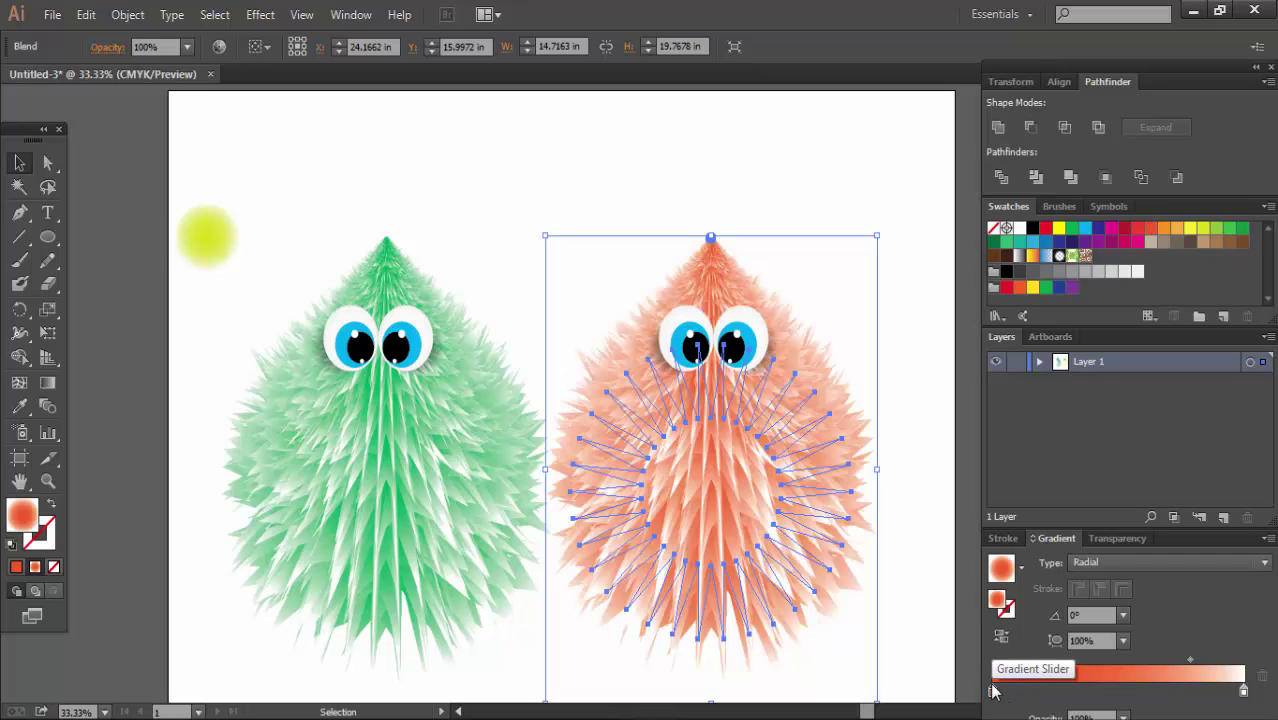
left_click(878, 178)
left_click_drag(516, 272, 520, 226)
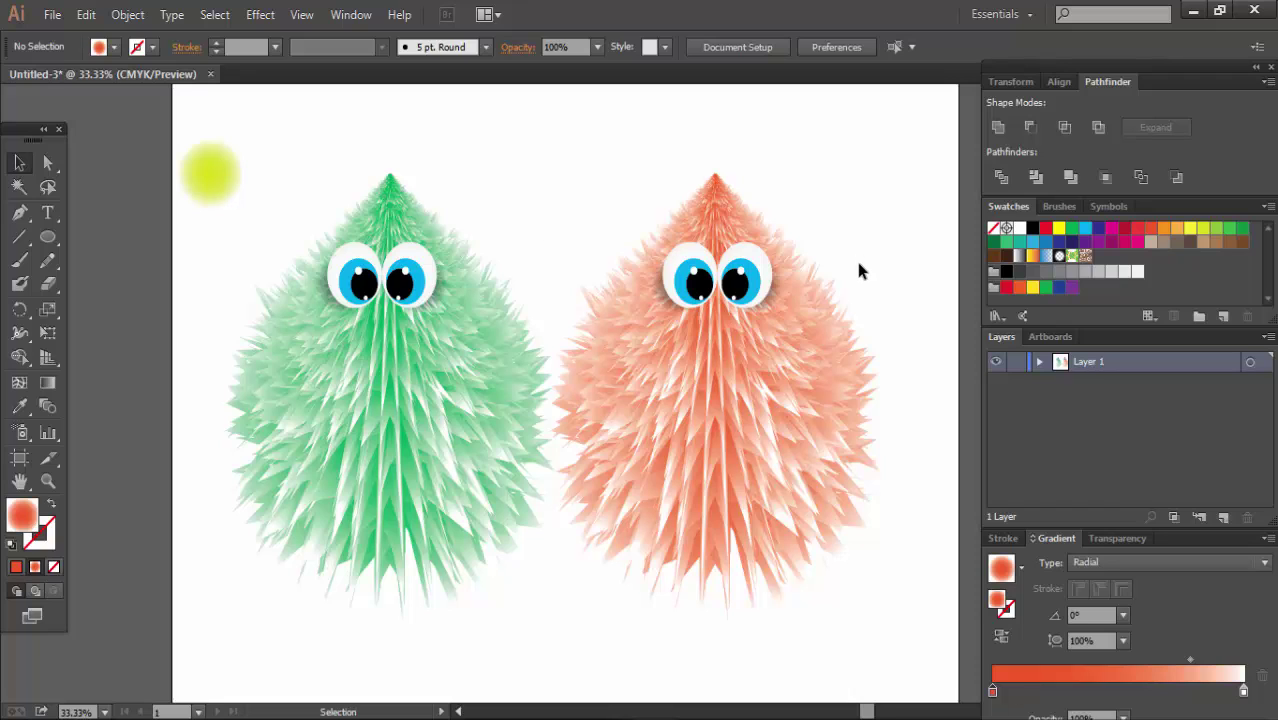